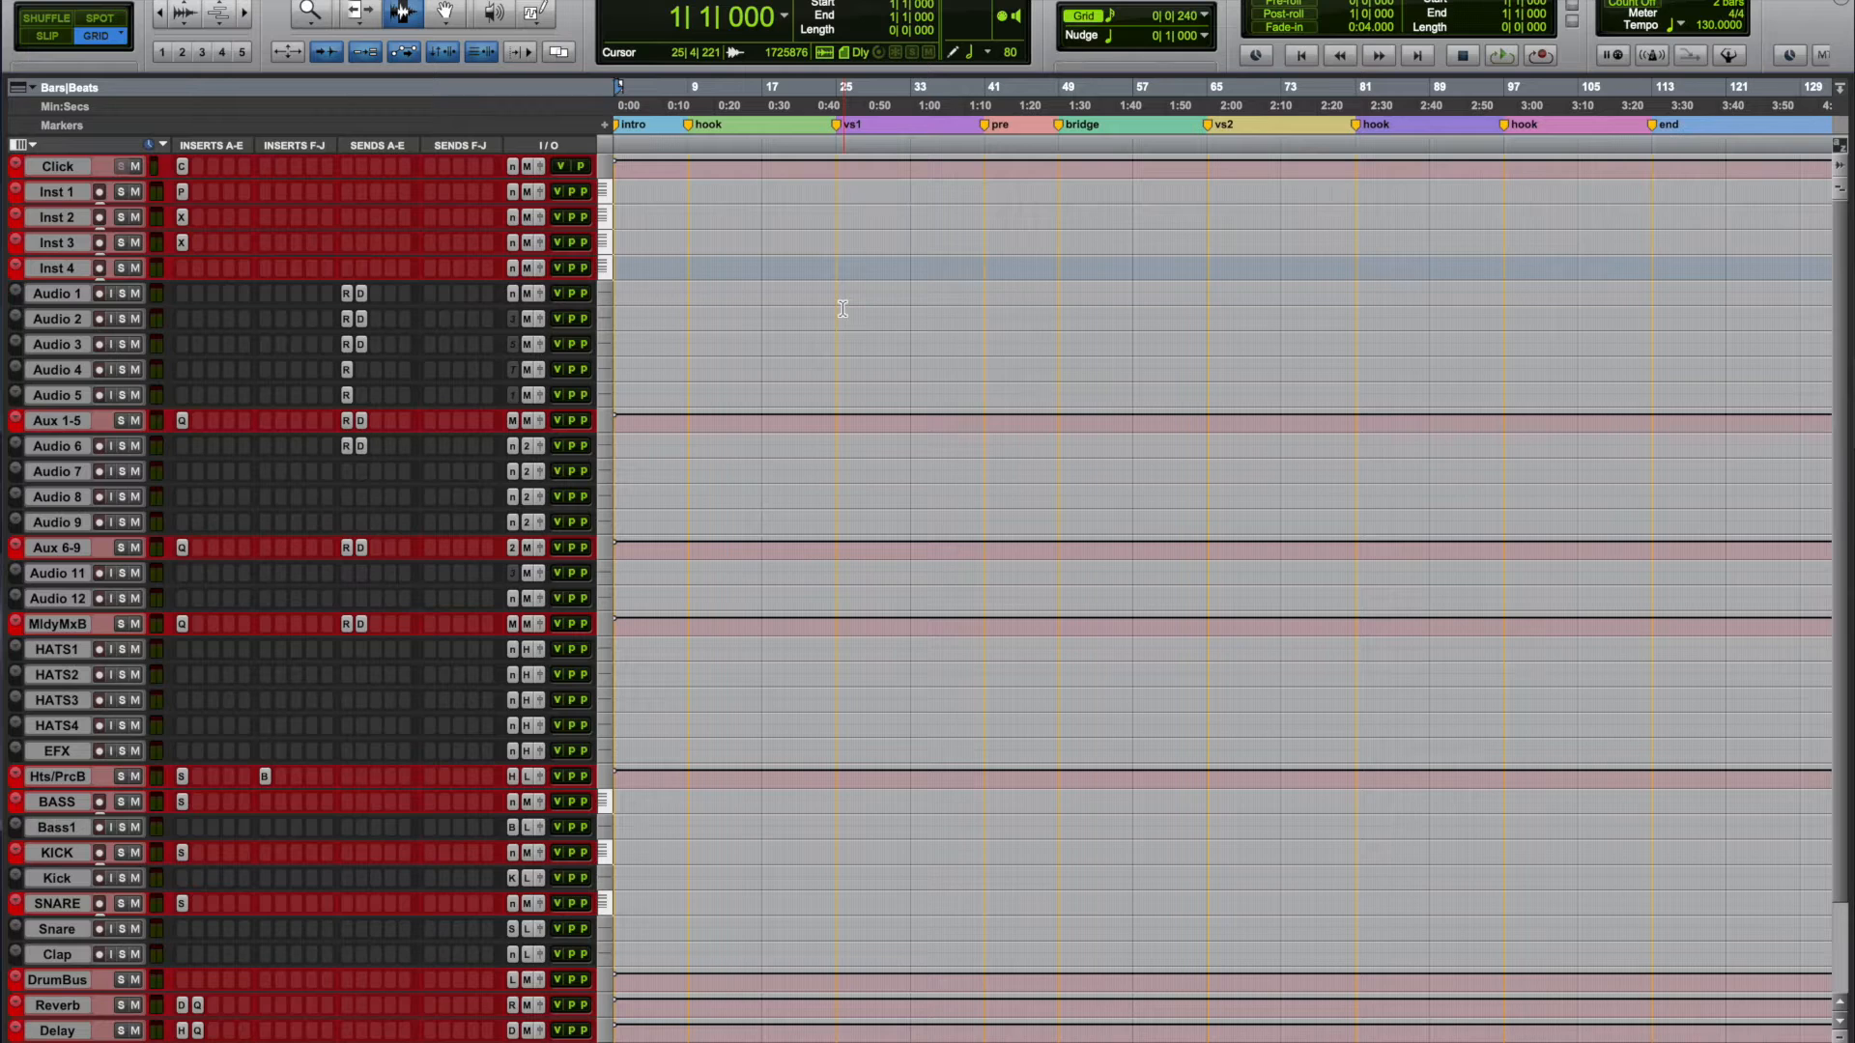
Step: Look over the template's tracks and inspect the WLM Plus loudness meter on the Master 1 track
left_click(58, 345)
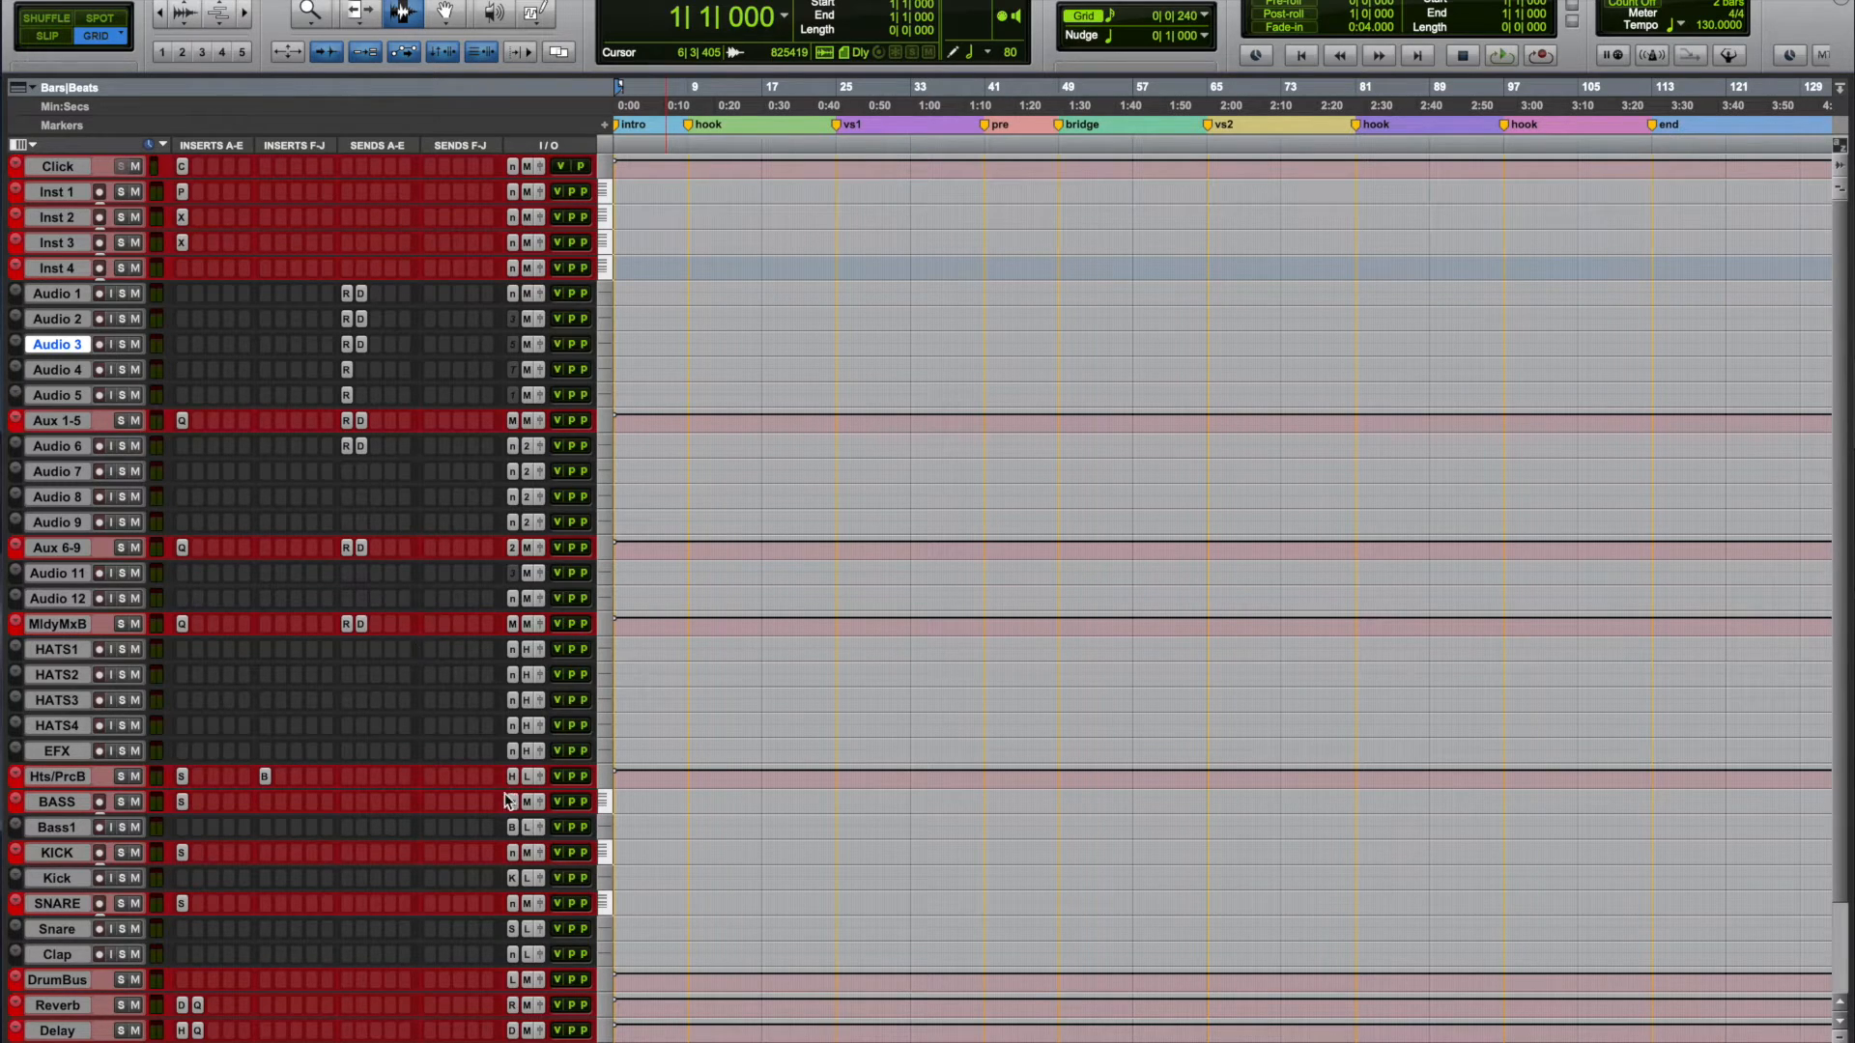
scroll(435, 879, "down", 3)
scroll(398, 519, "up", 3)
scroll(253, 720, "down", 3)
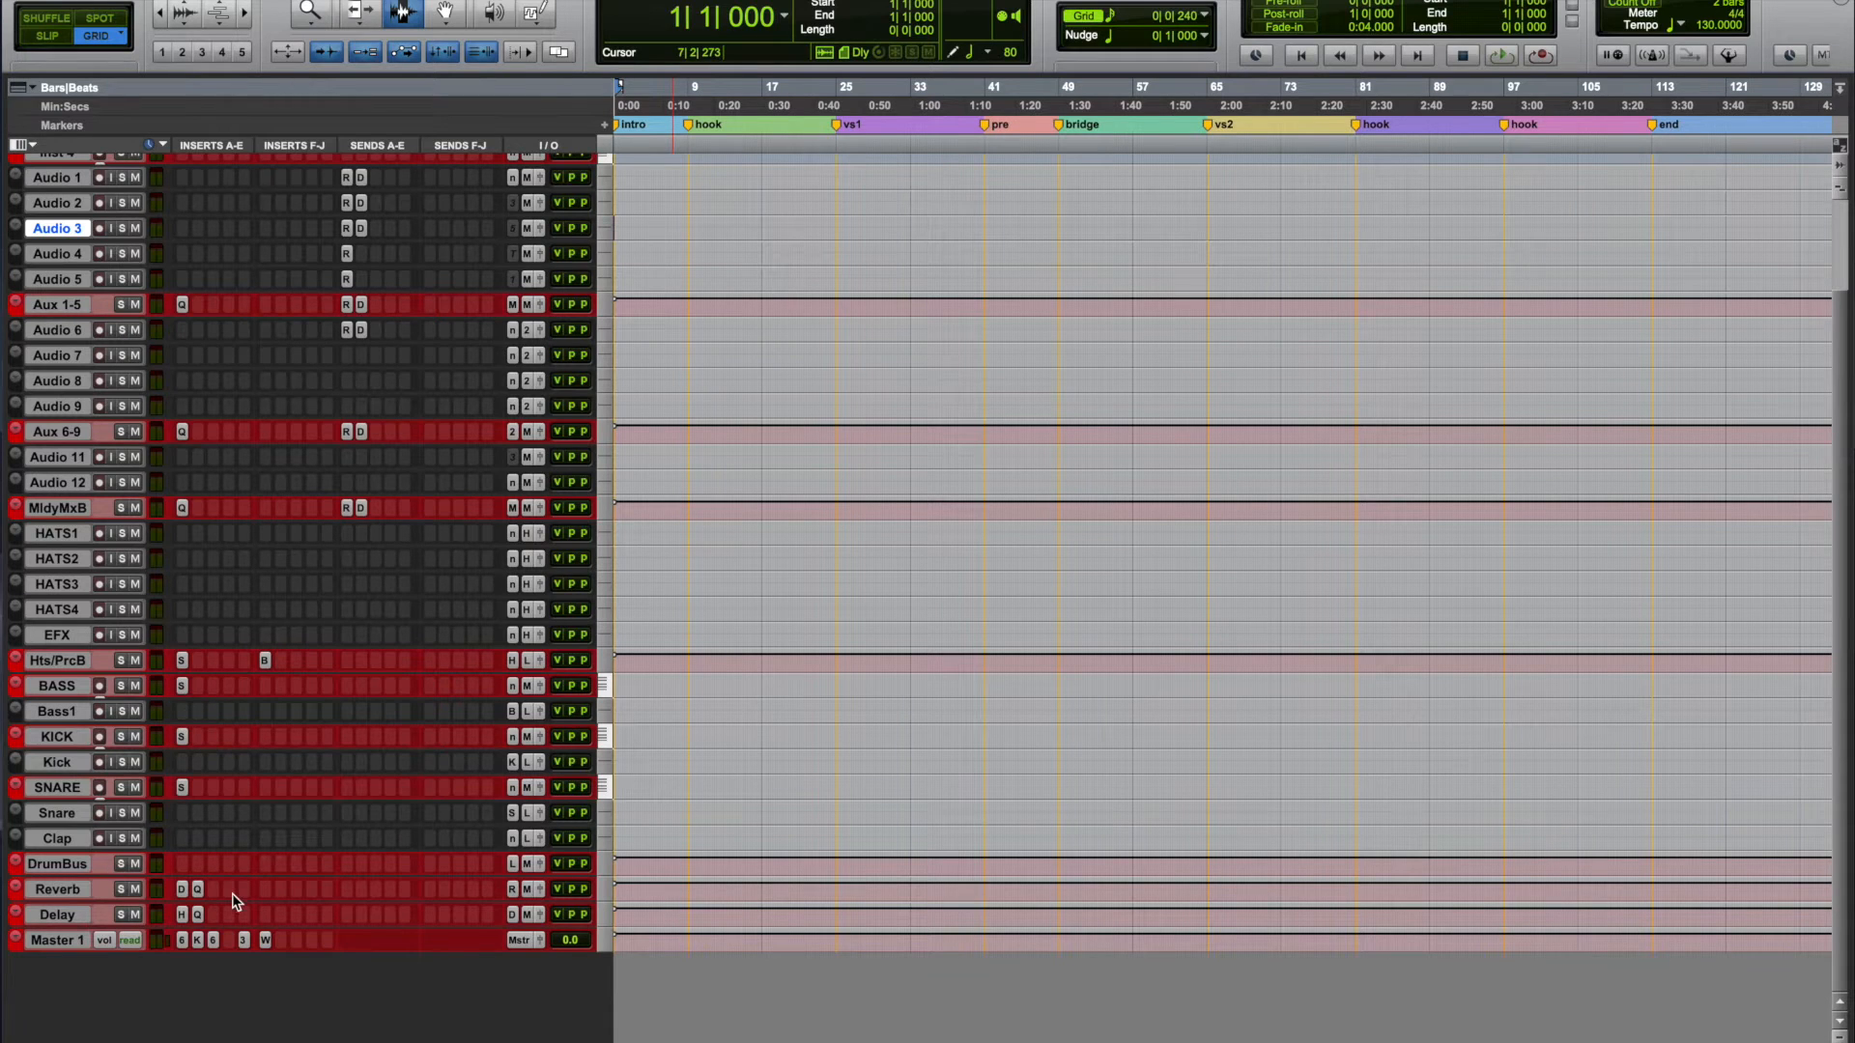
left_click(264, 941)
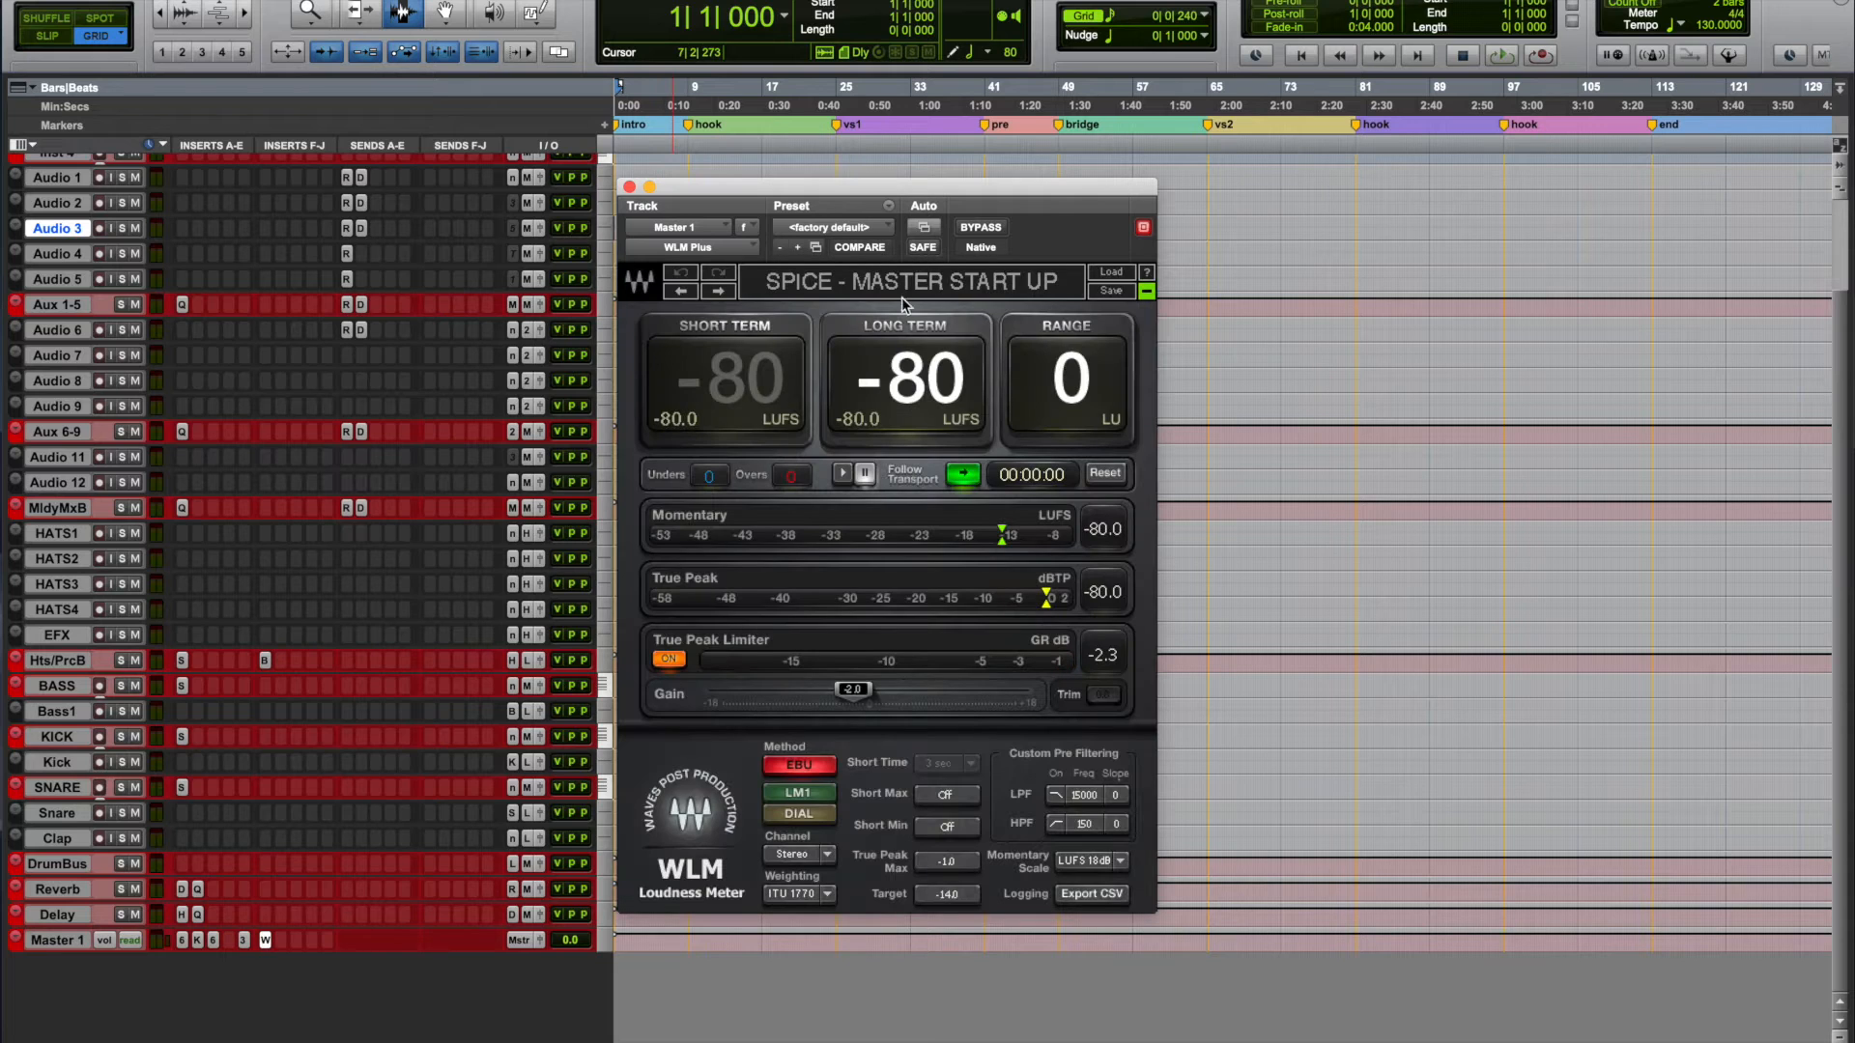
left_click(648, 189)
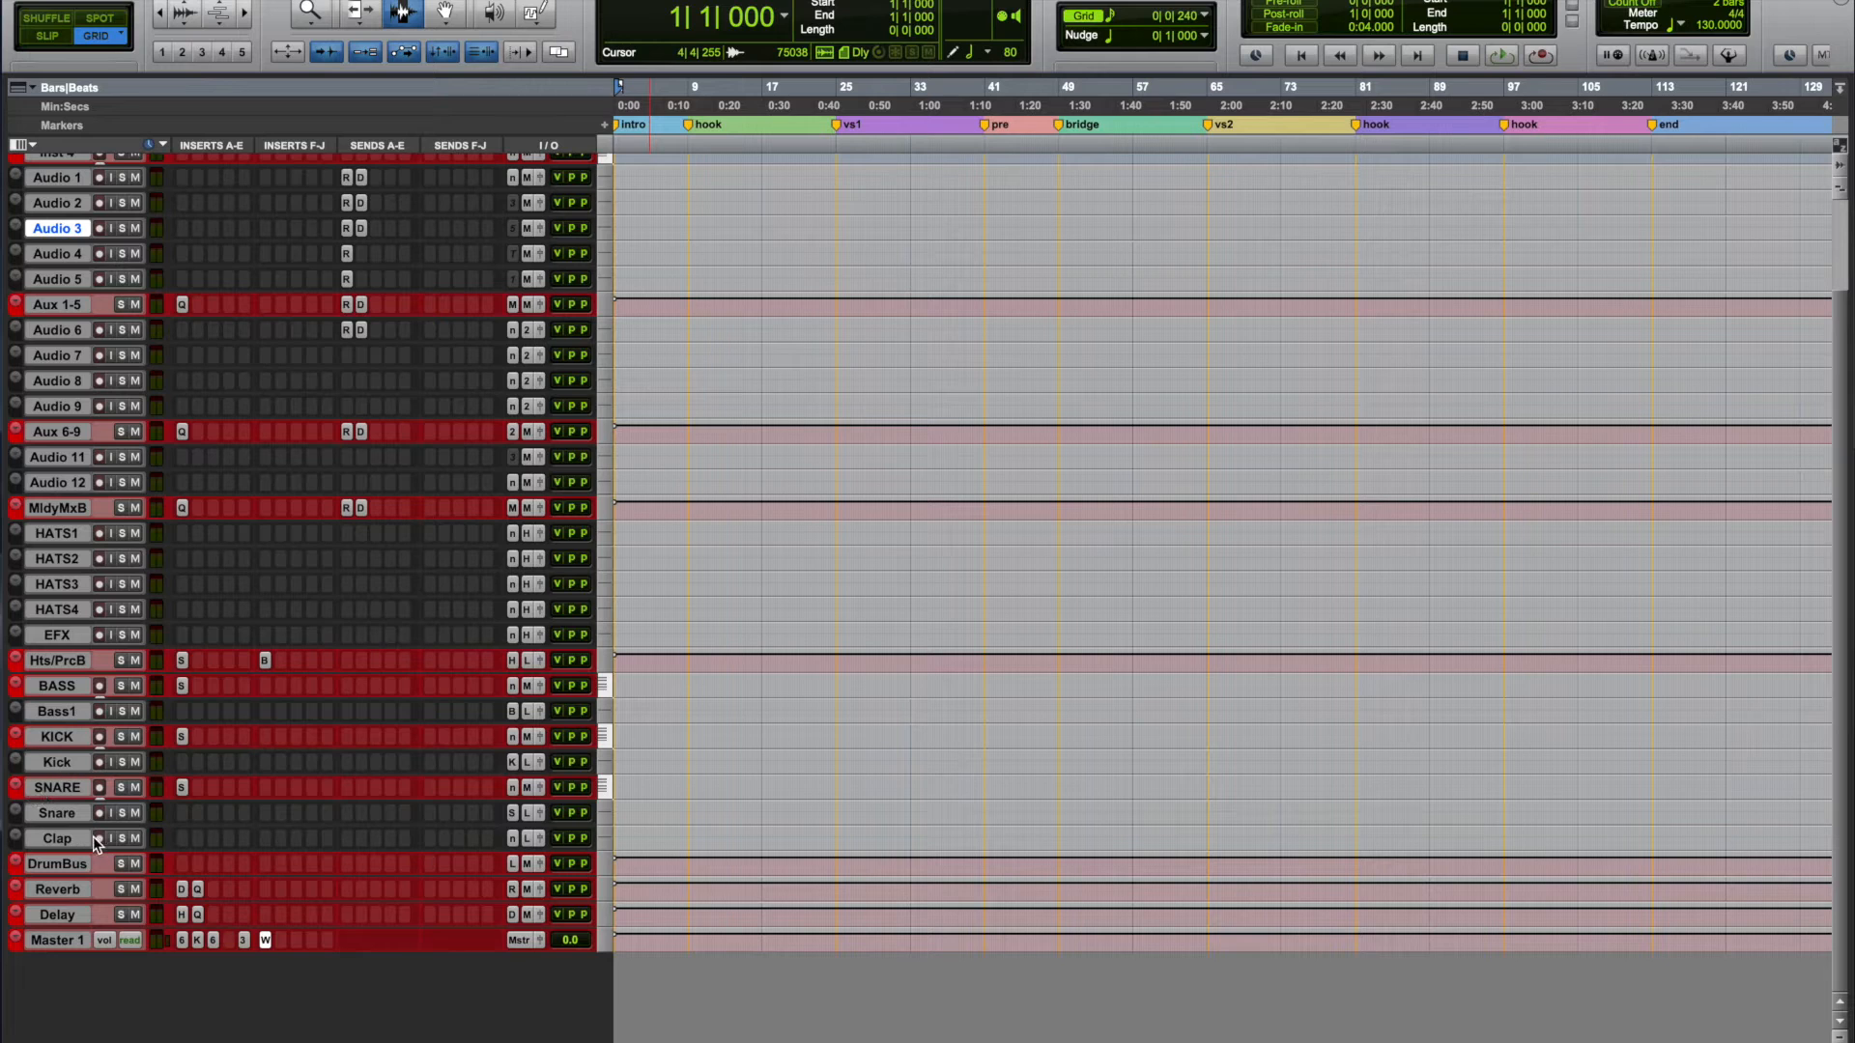
Step: Inspect the H-Delay settings on the Delay track and the D-Verb settings on the Reverb track
left_click(182, 914)
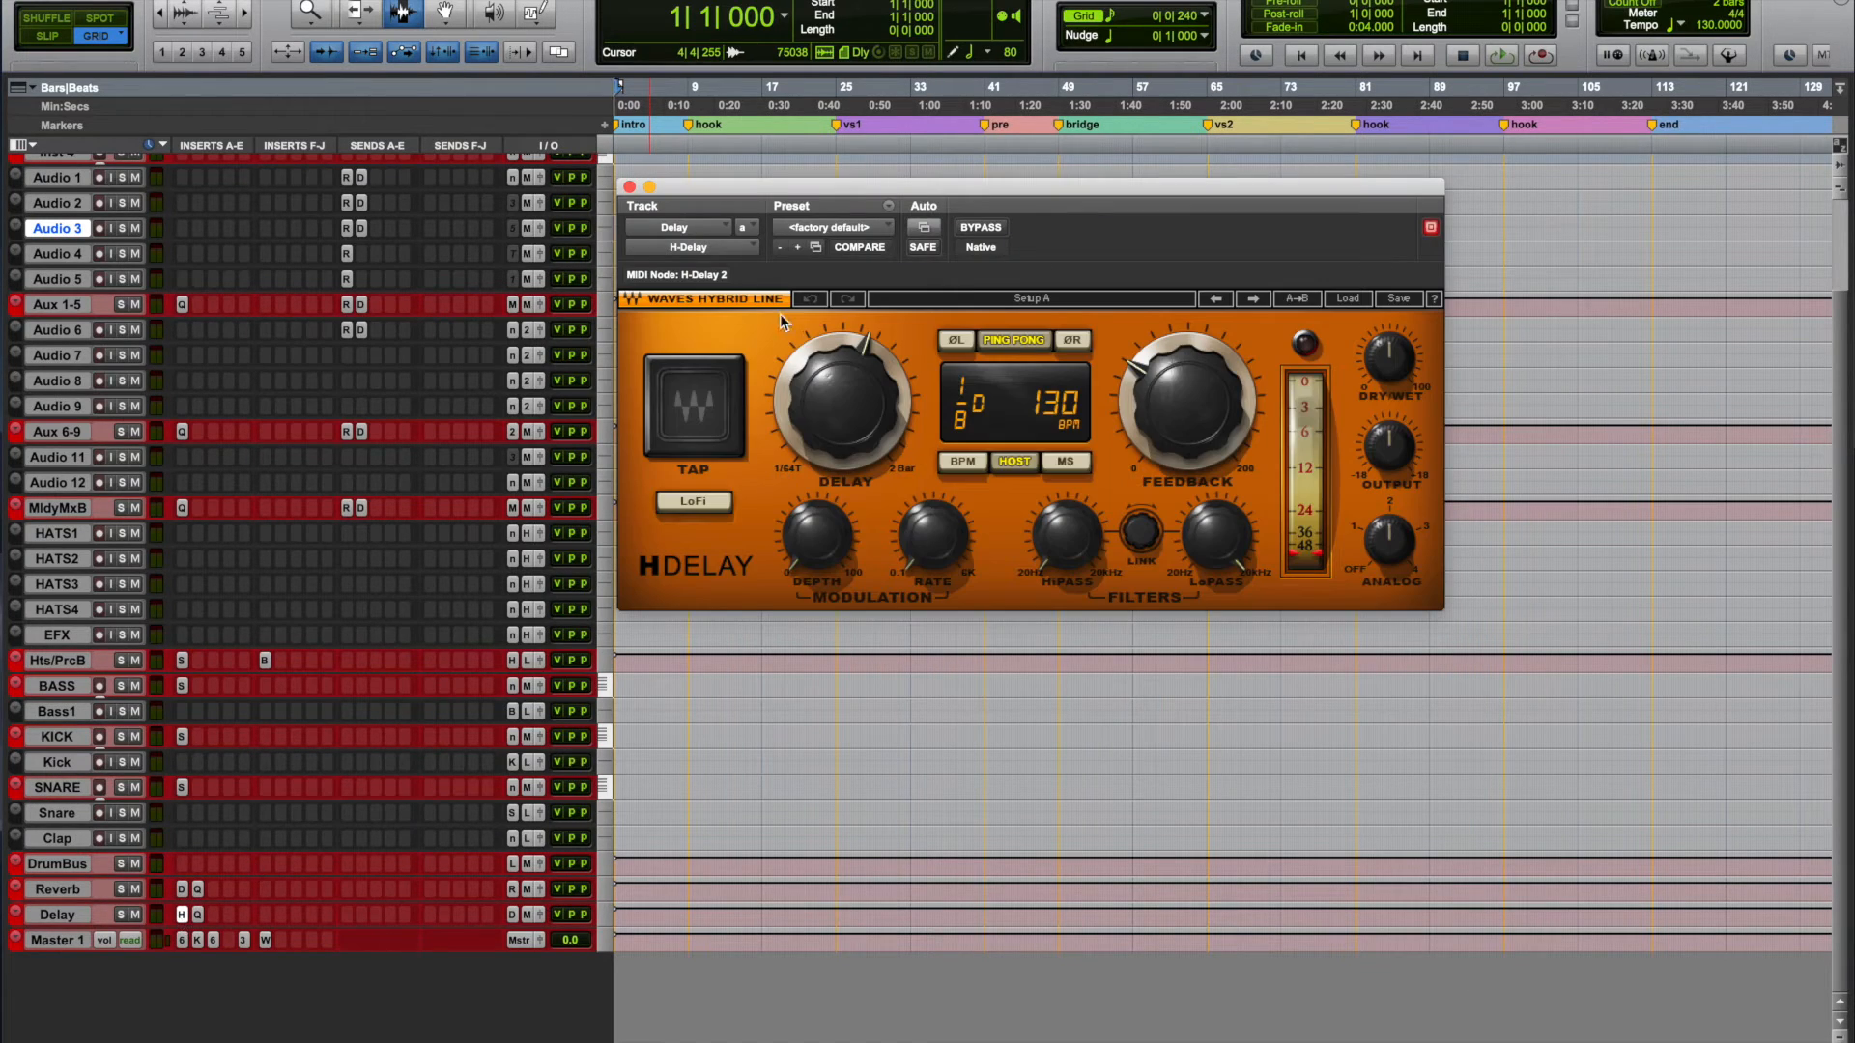
left_click(629, 187)
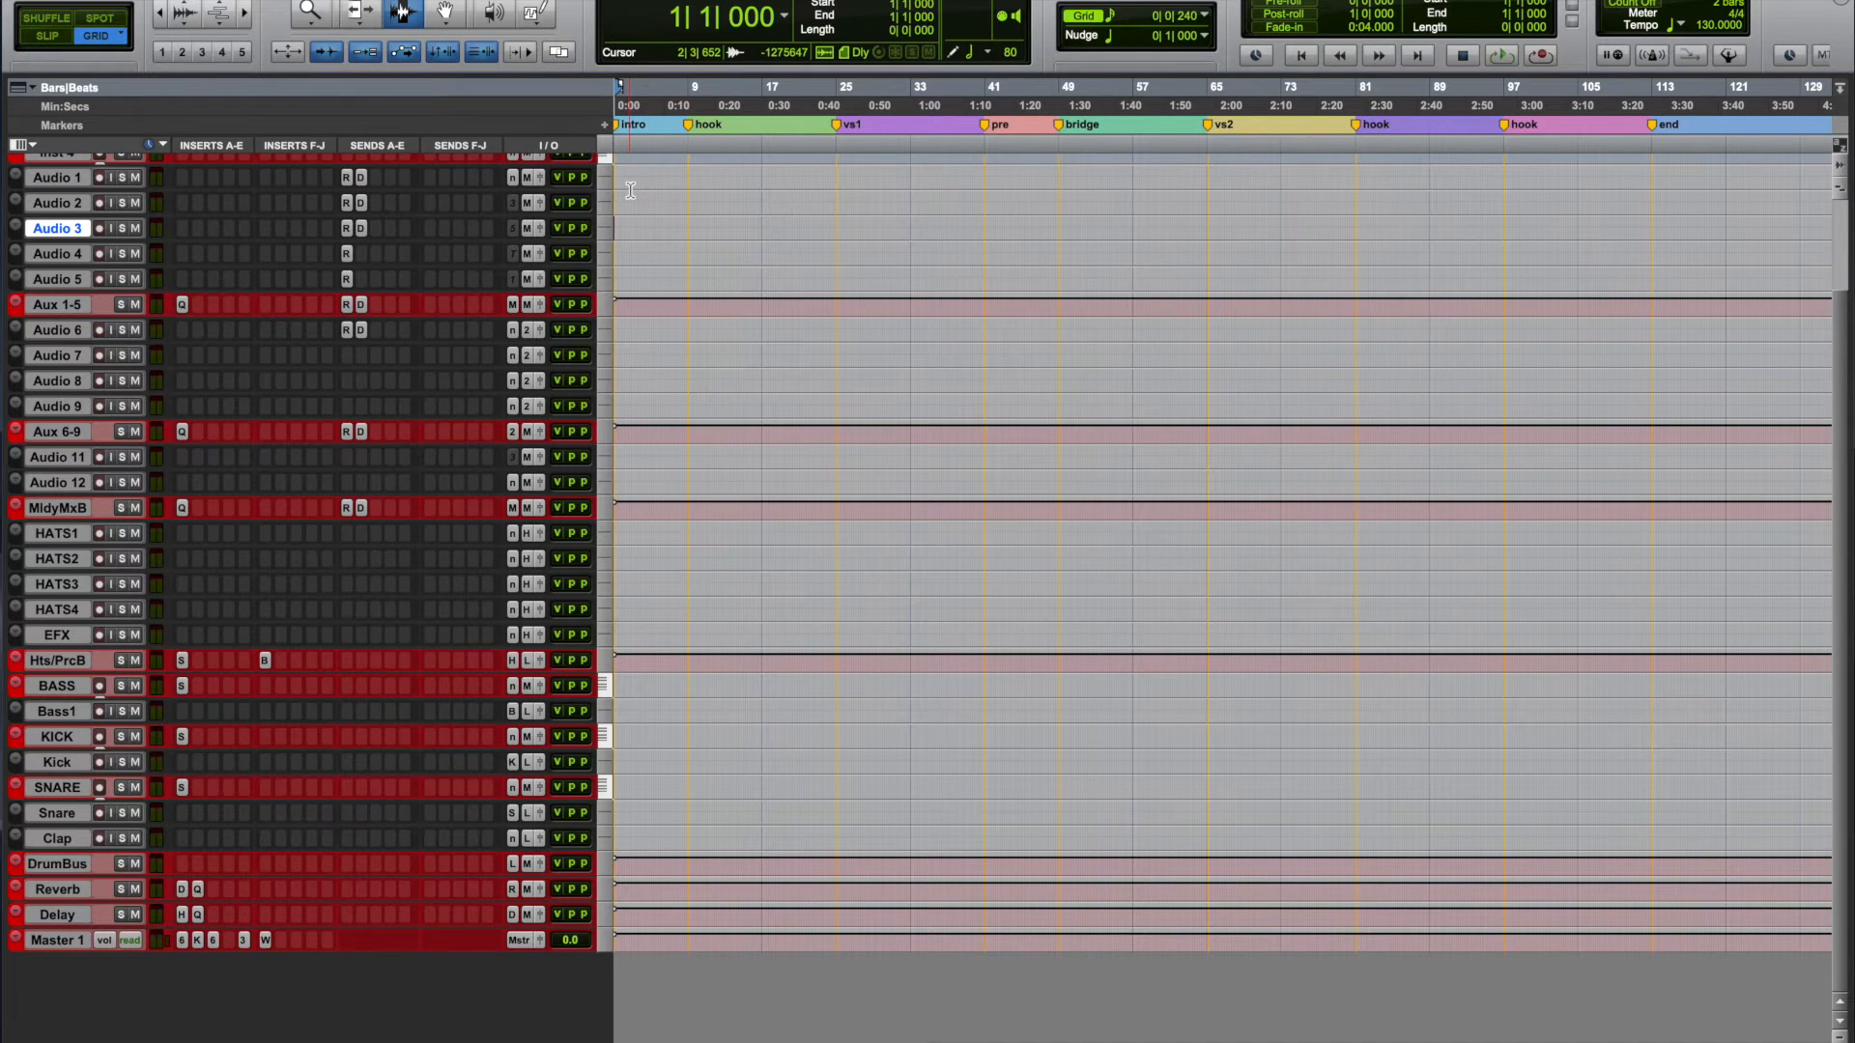
left_click(182, 890)
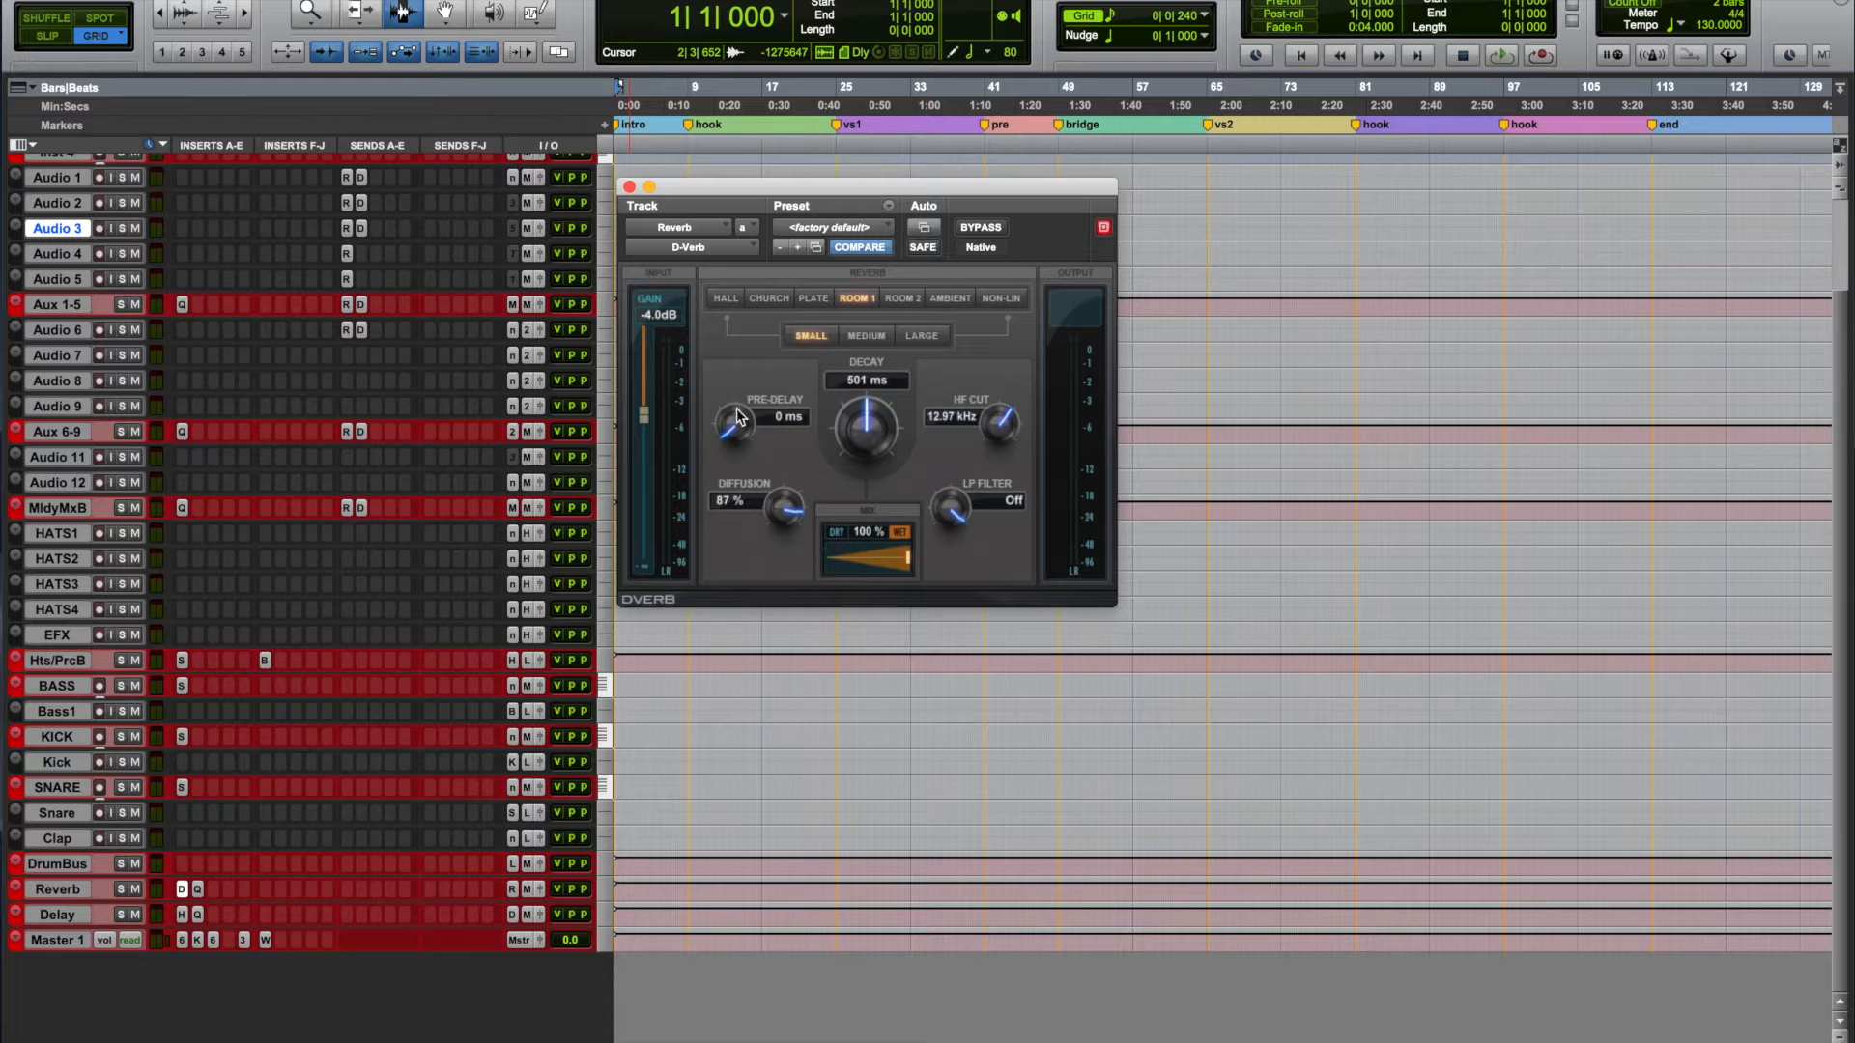
left_click(629, 186)
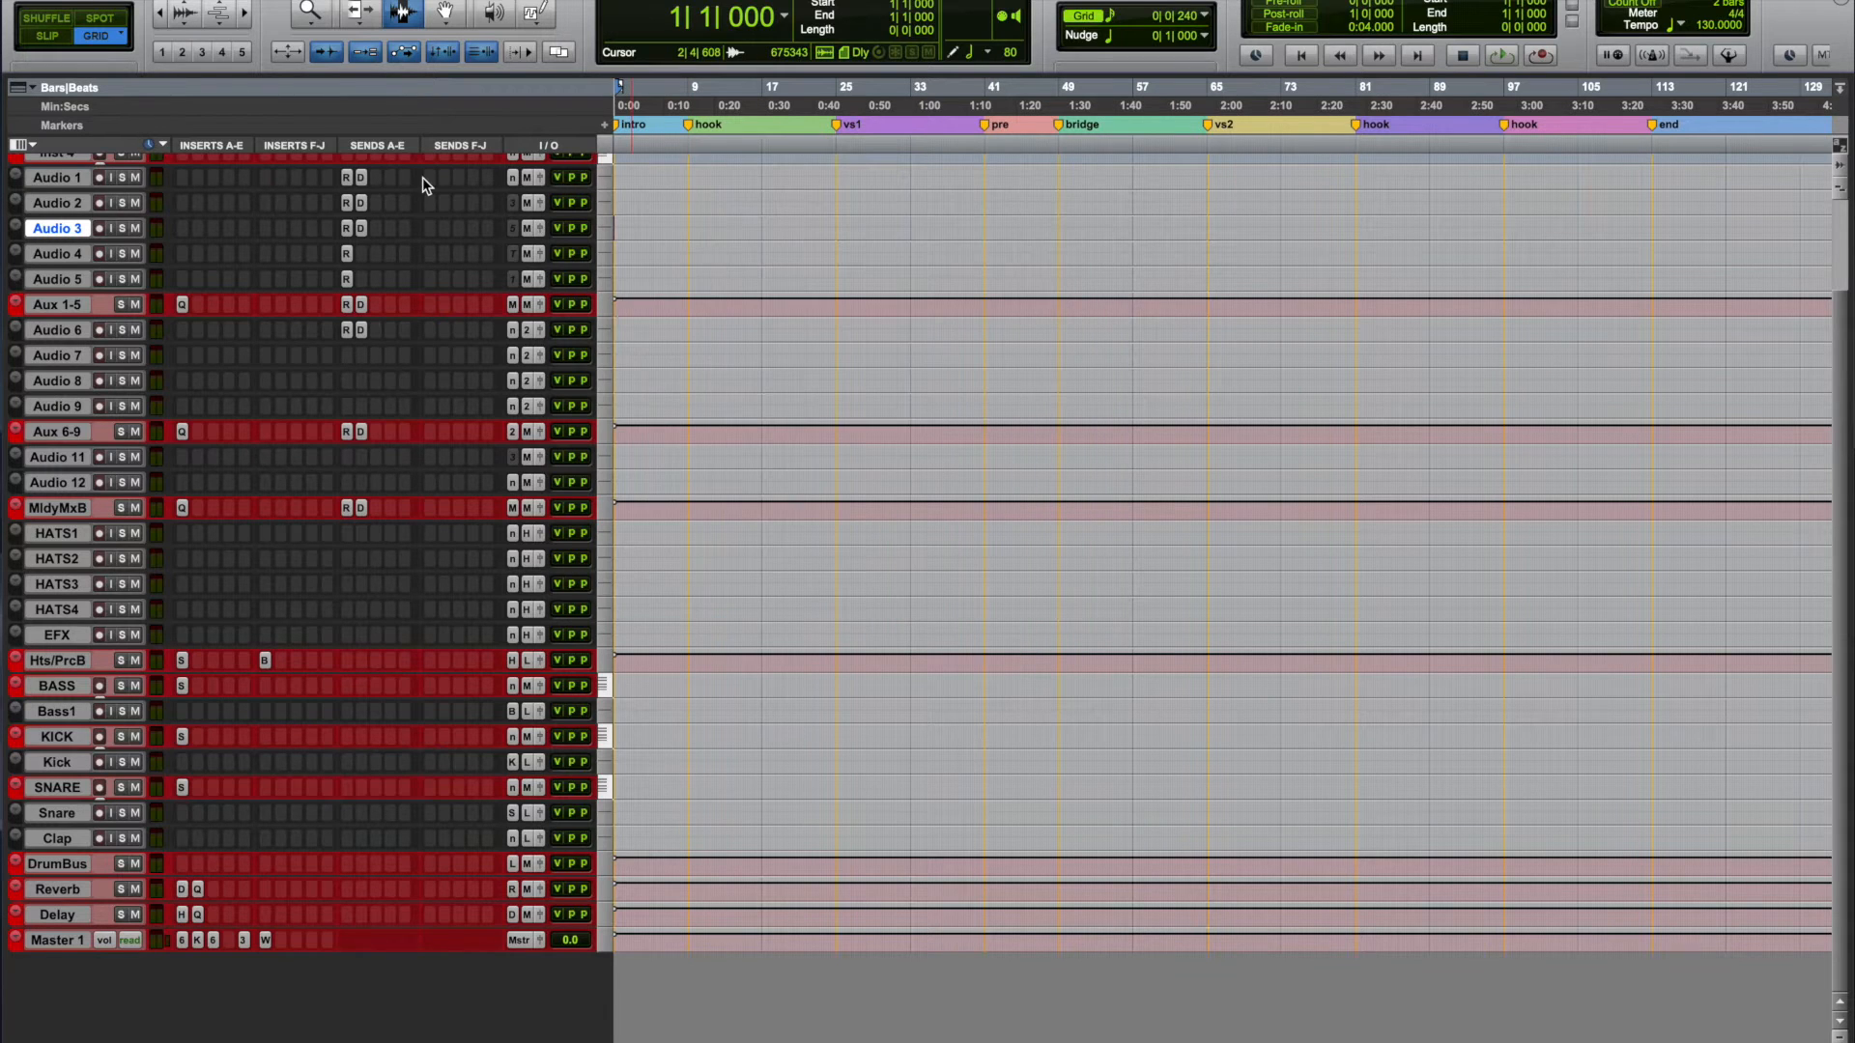
Step: Replace Pianoteq 6 STAGE on Inst 1 with the Mini Grand instrument and move its window clear of the track
scroll(421, 177, "up", 3)
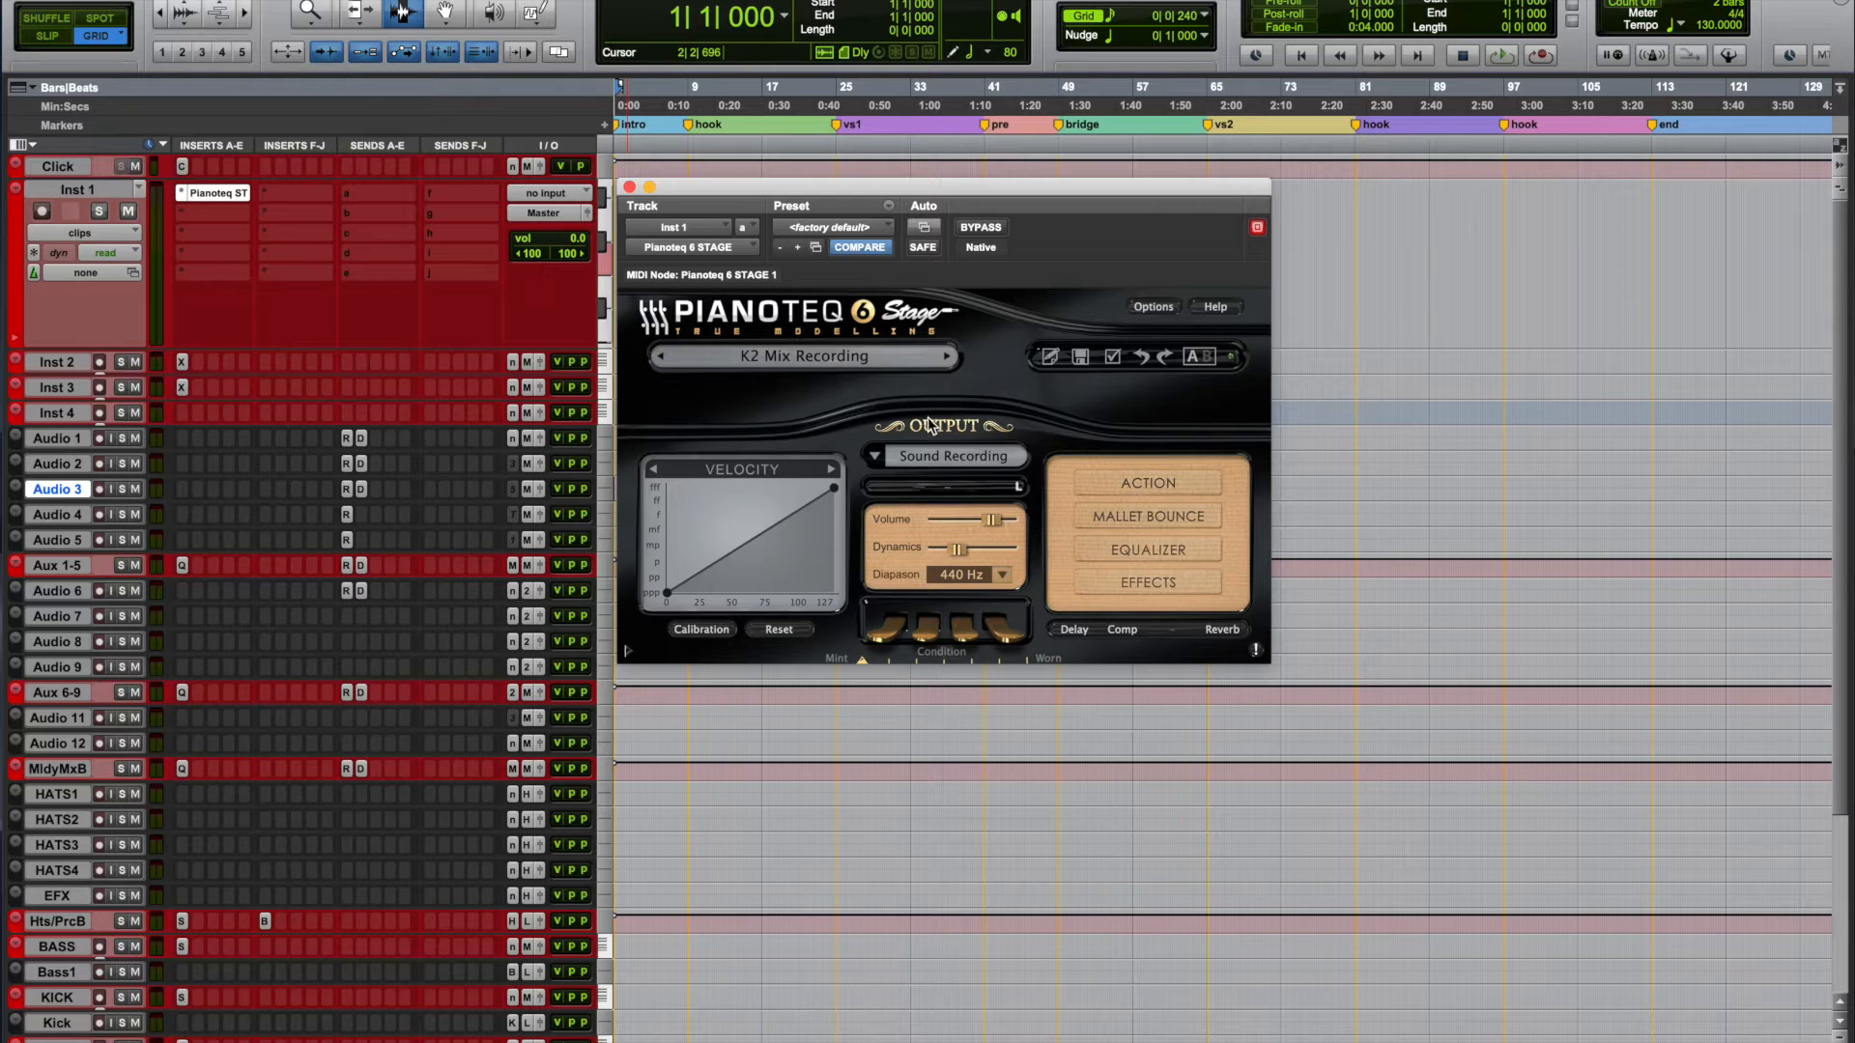
left_click_drag(720, 192, 717, 299)
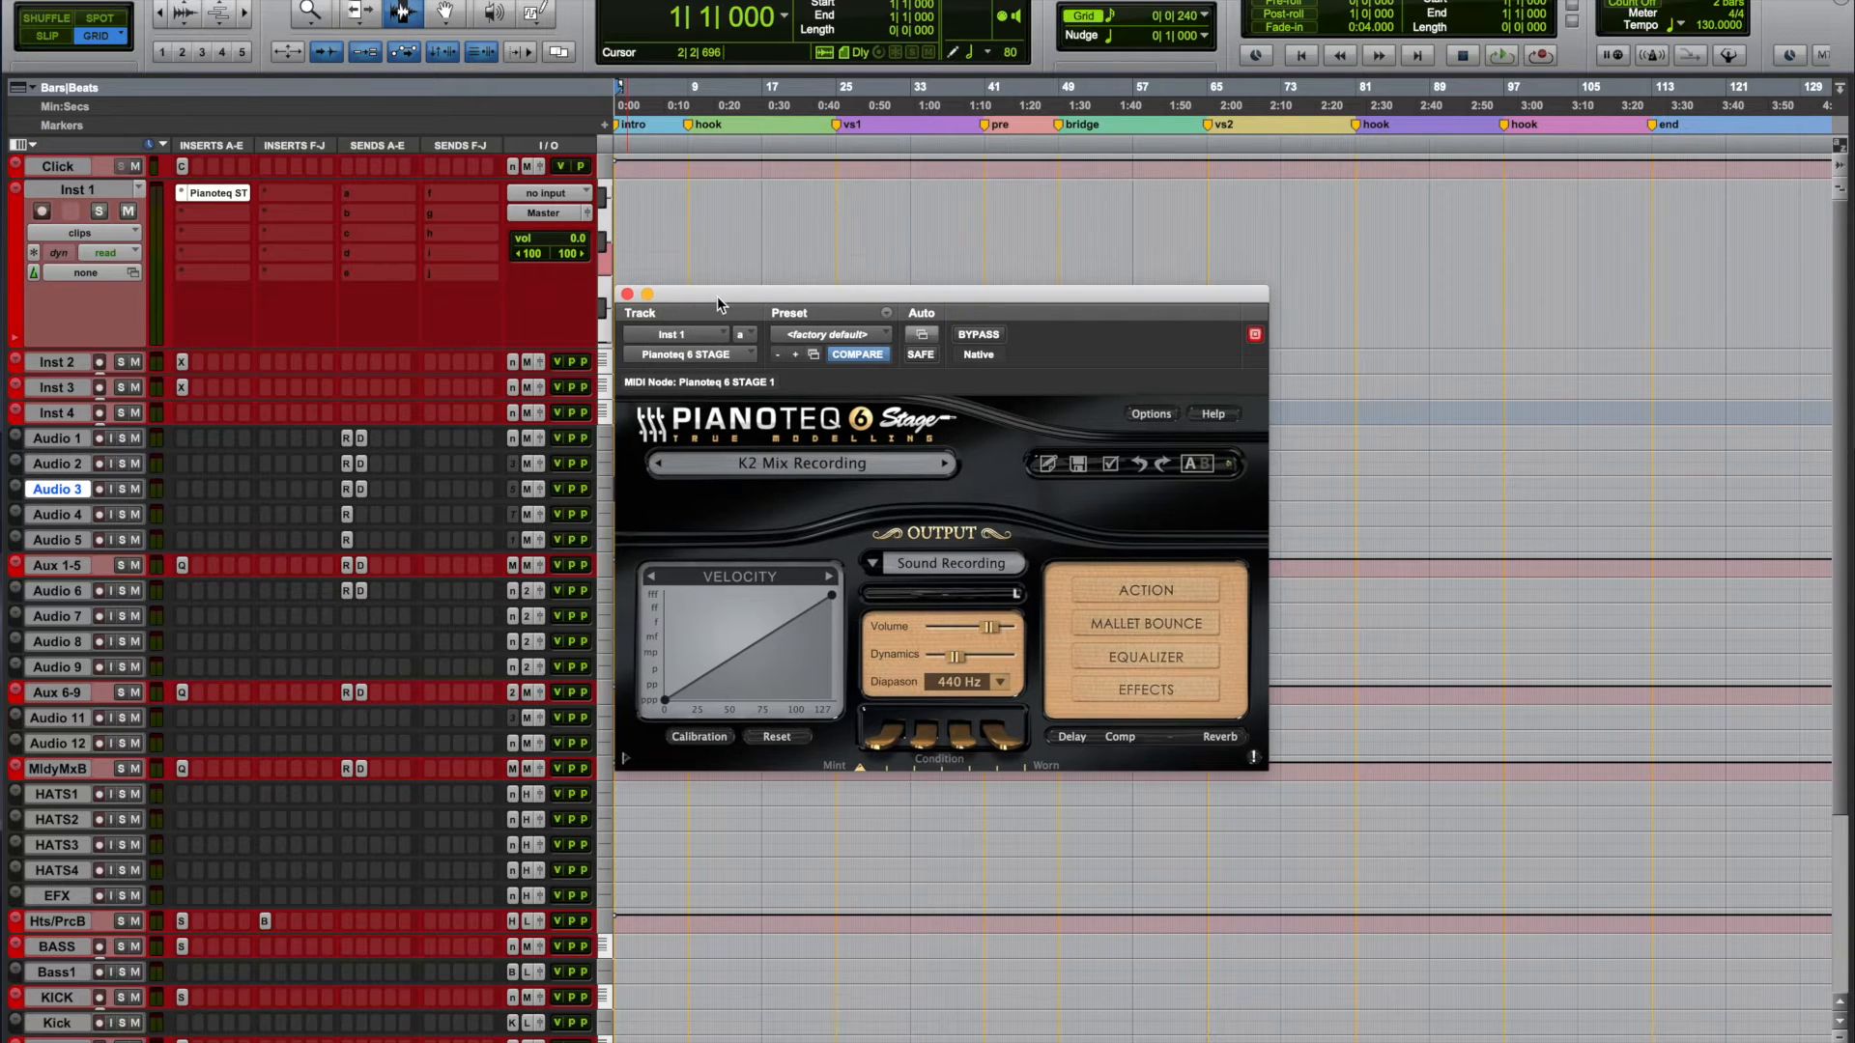
left_click(185, 211)
mouse_move(280, 194)
mouse_move(398, 208)
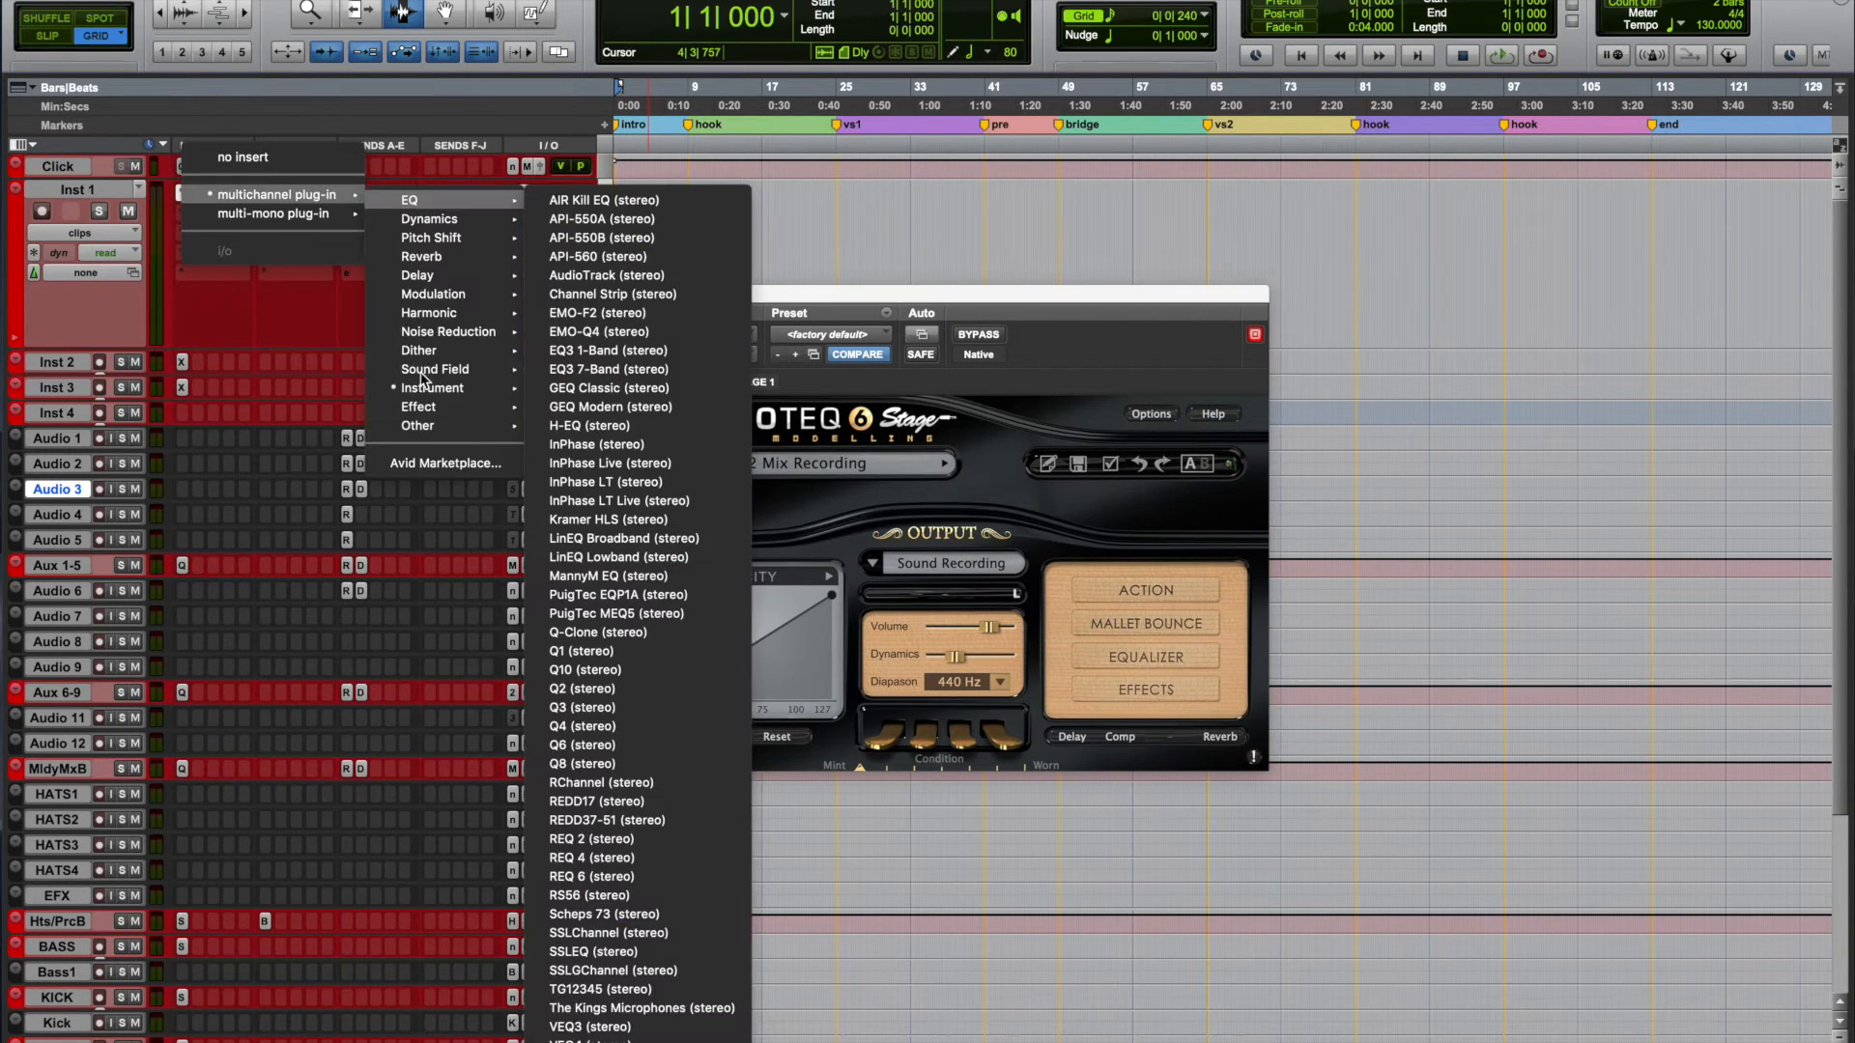
mouse_move(422, 380)
left_click(682, 584)
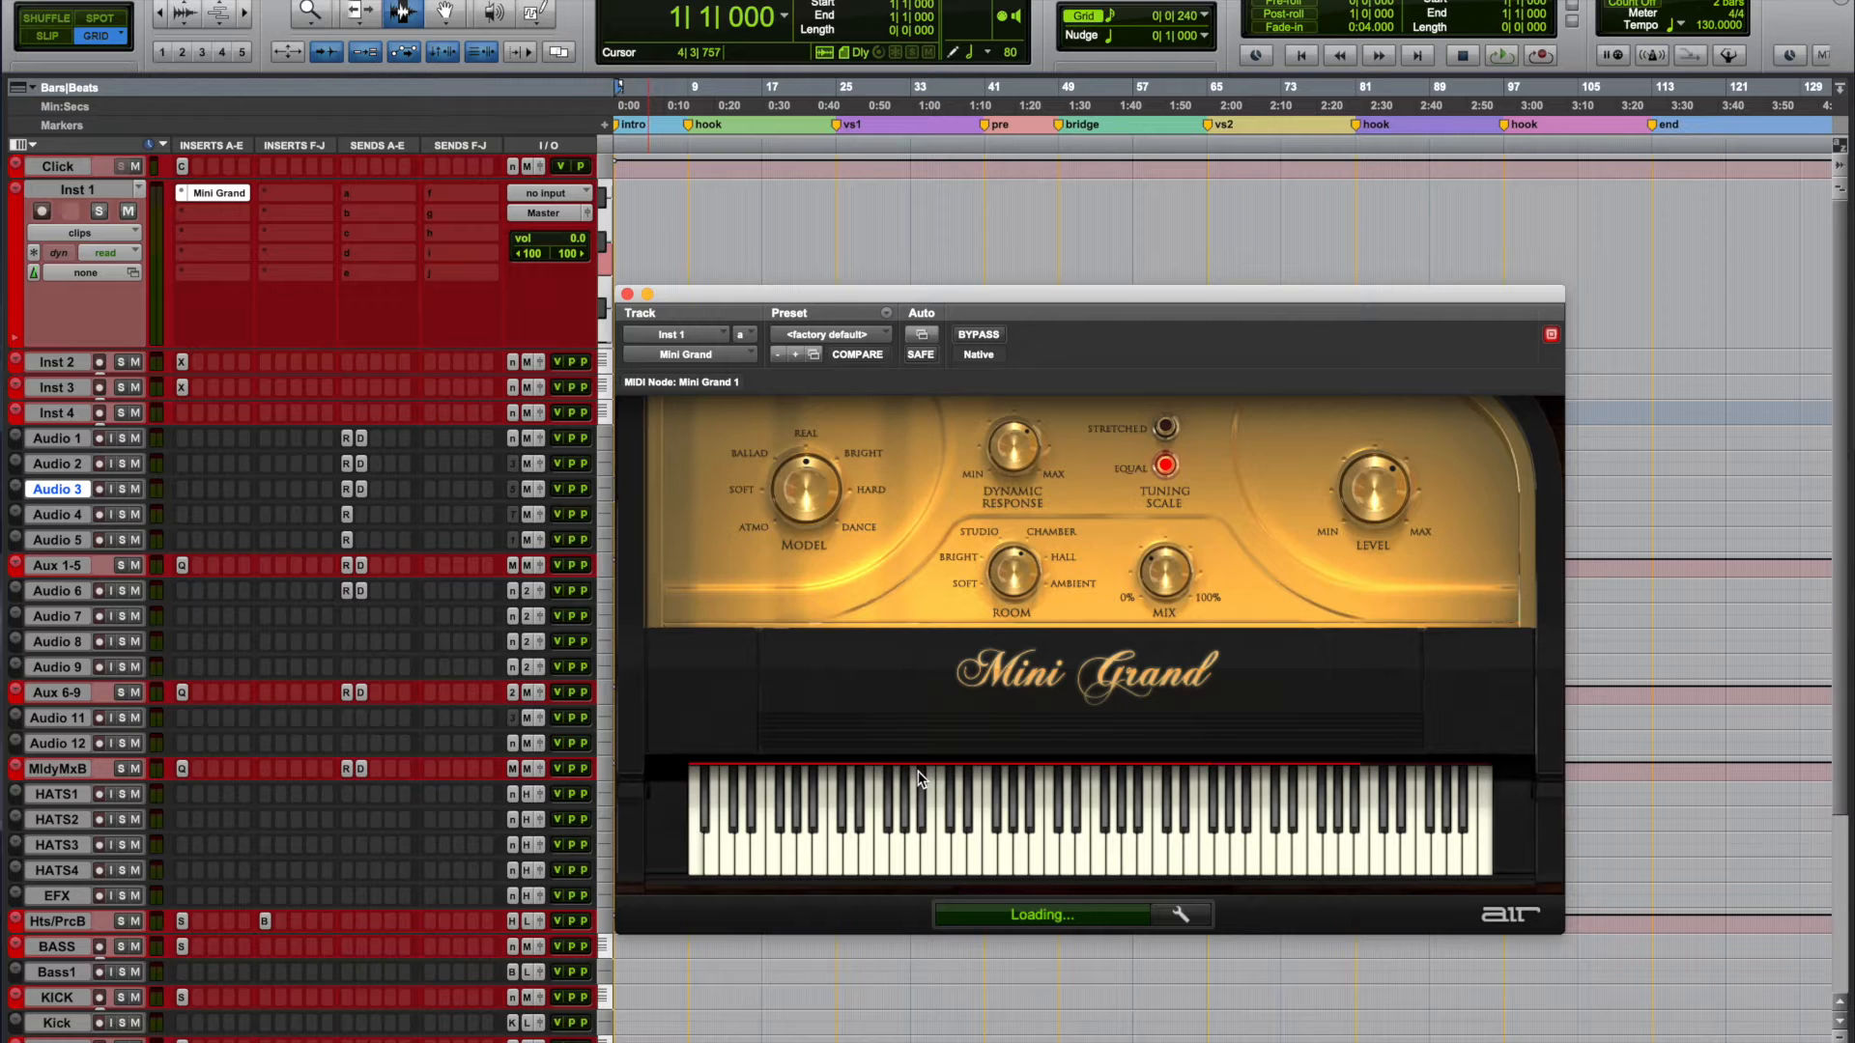
left_click(997, 860)
left_click_drag(744, 294, 718, 596)
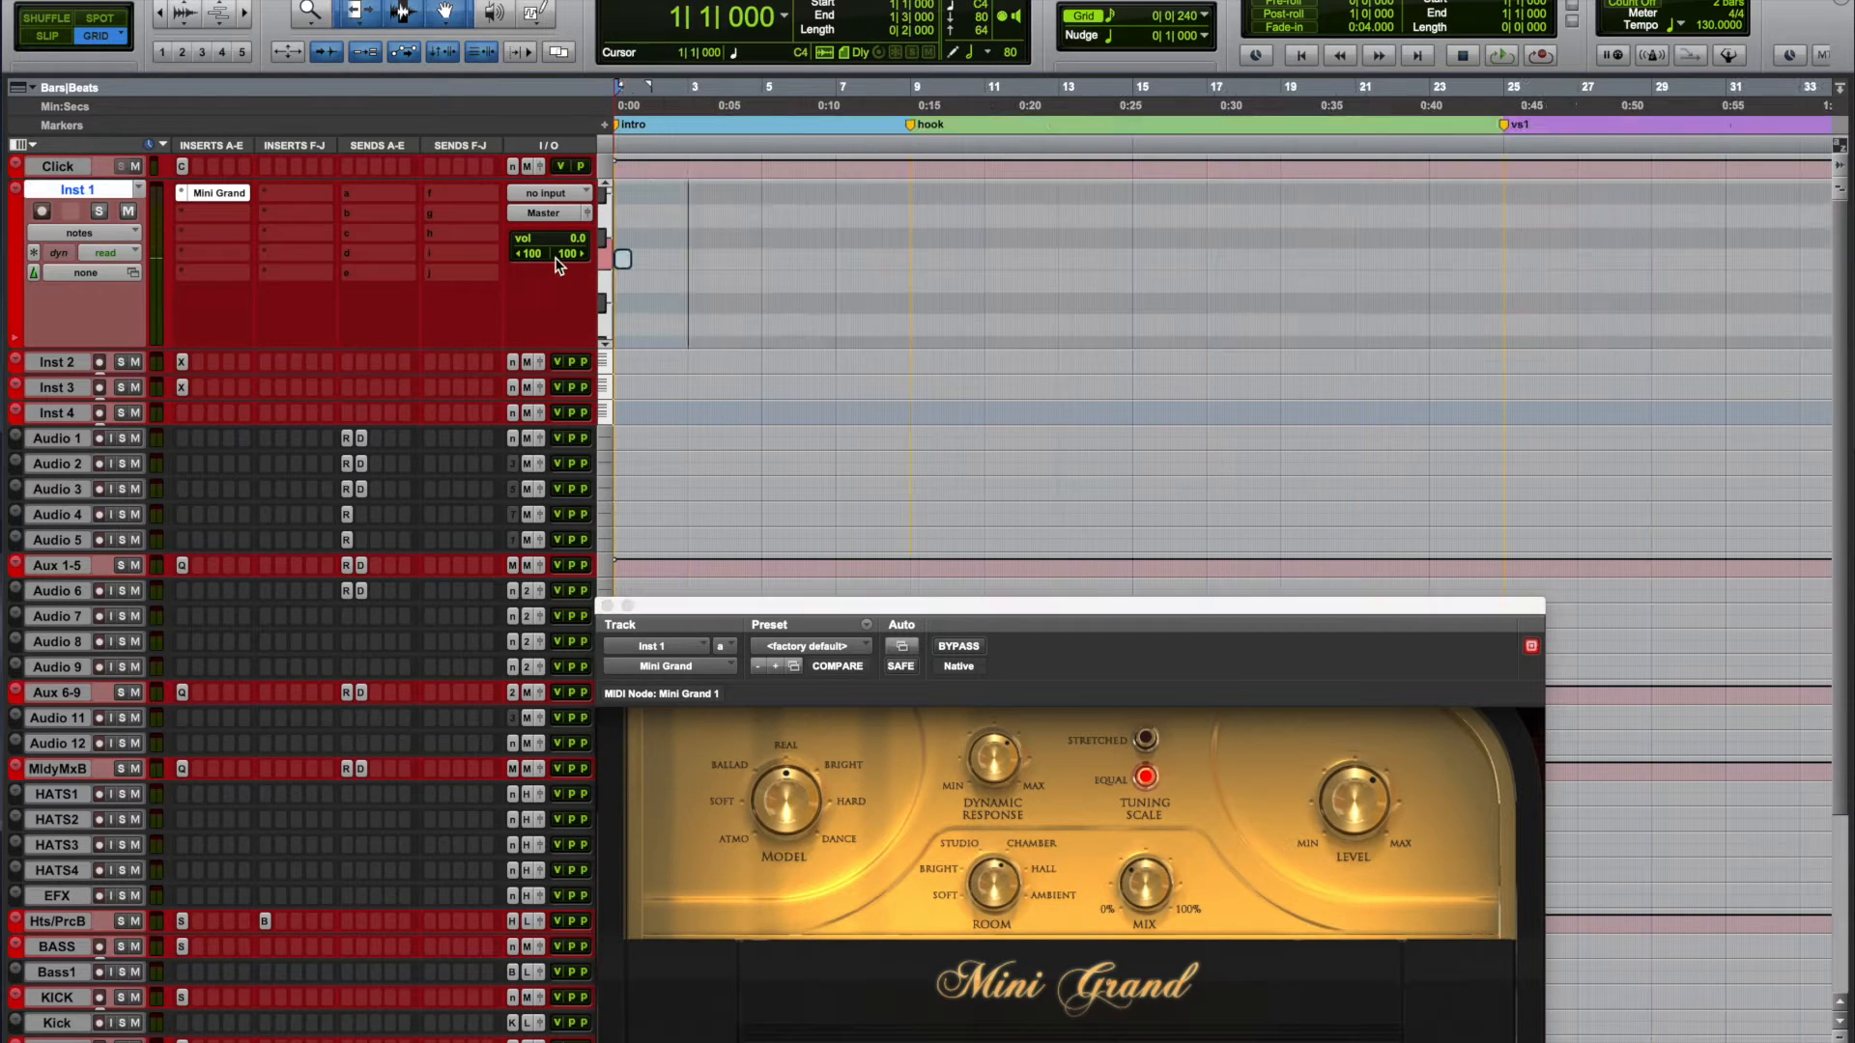
Step: Draw a short melody of MIDI notes across the first two bars of Inst 1
key("r")
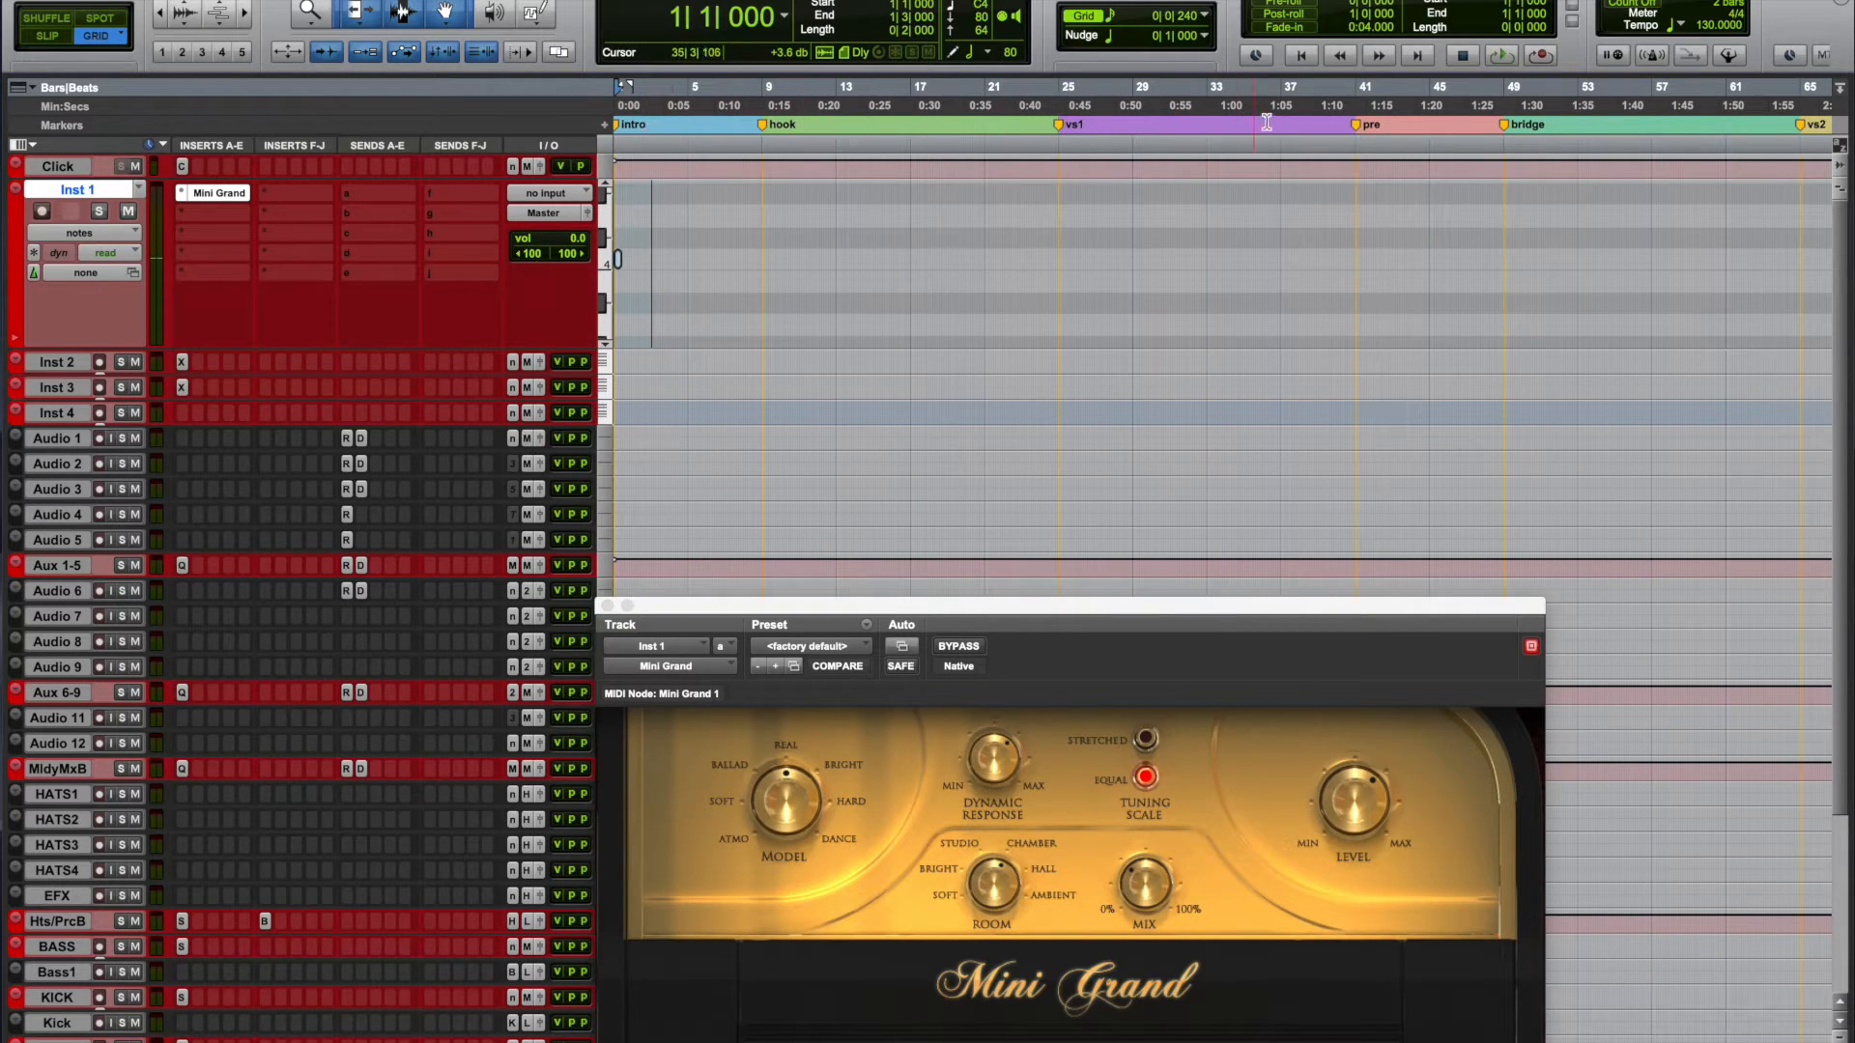
key("r")
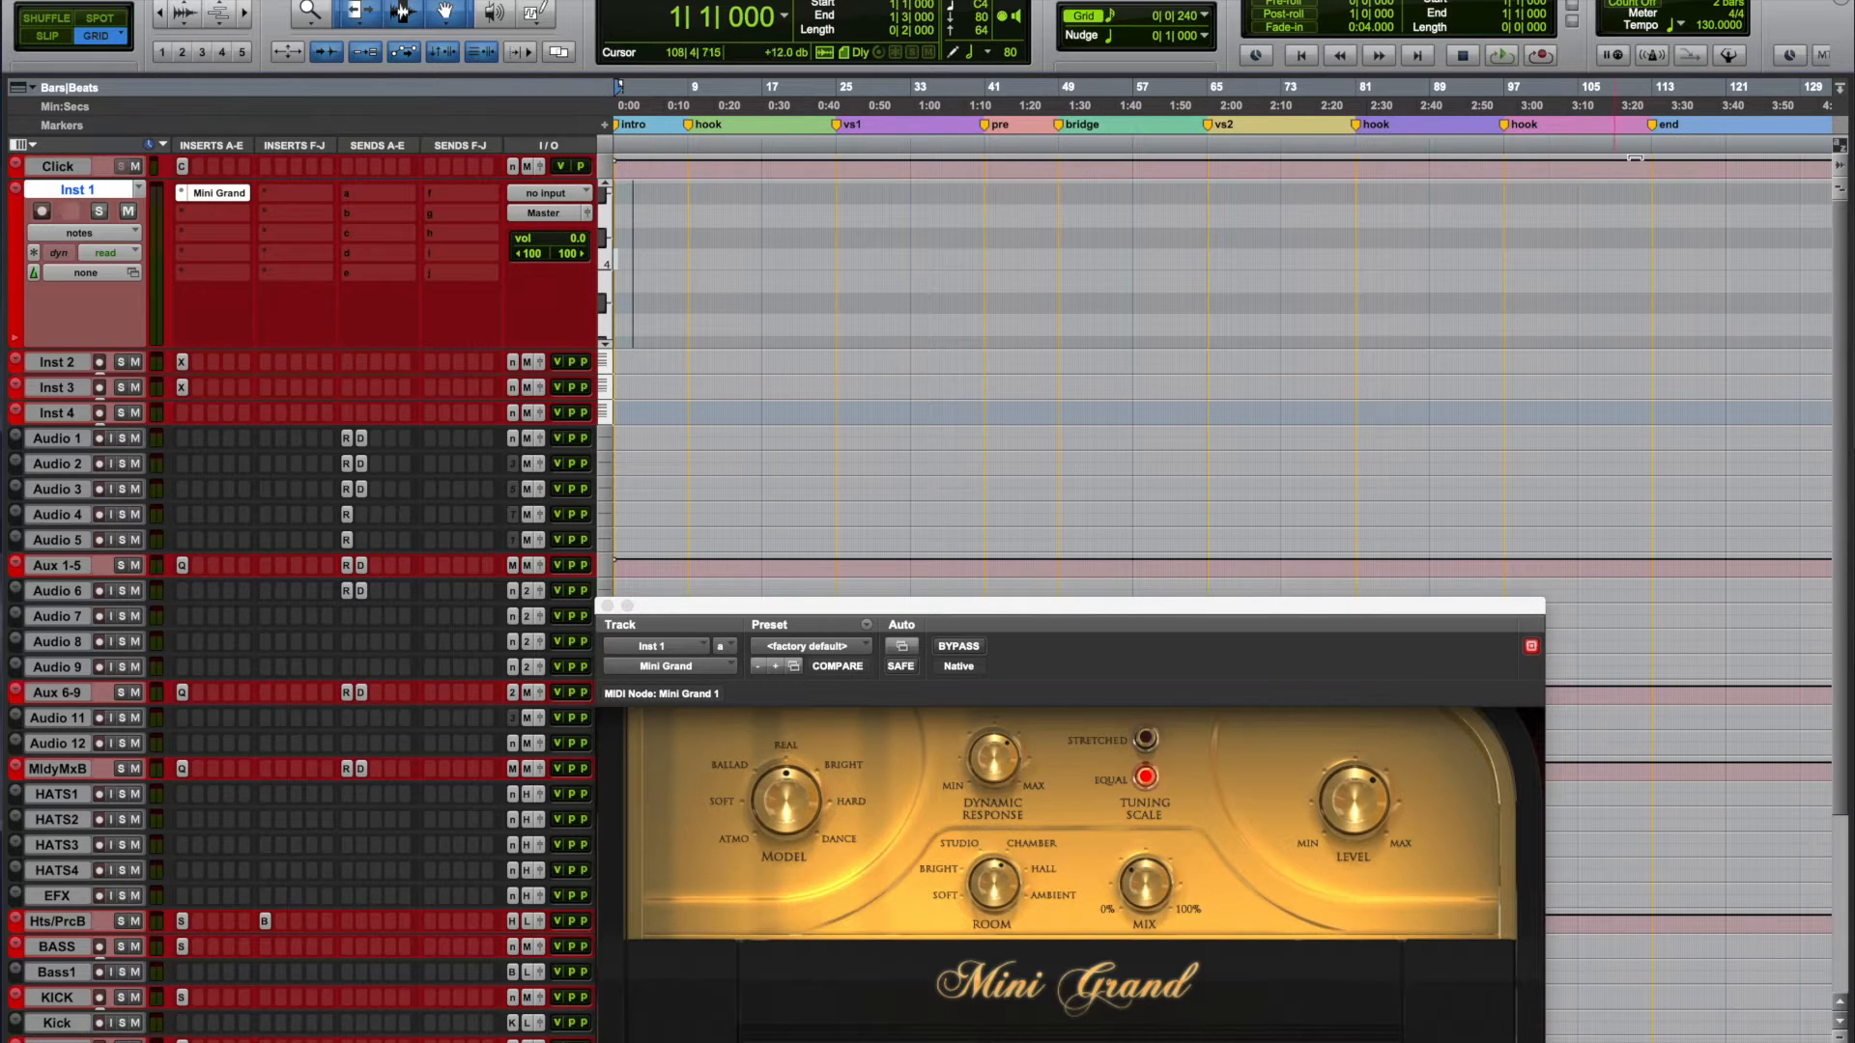
key("r")
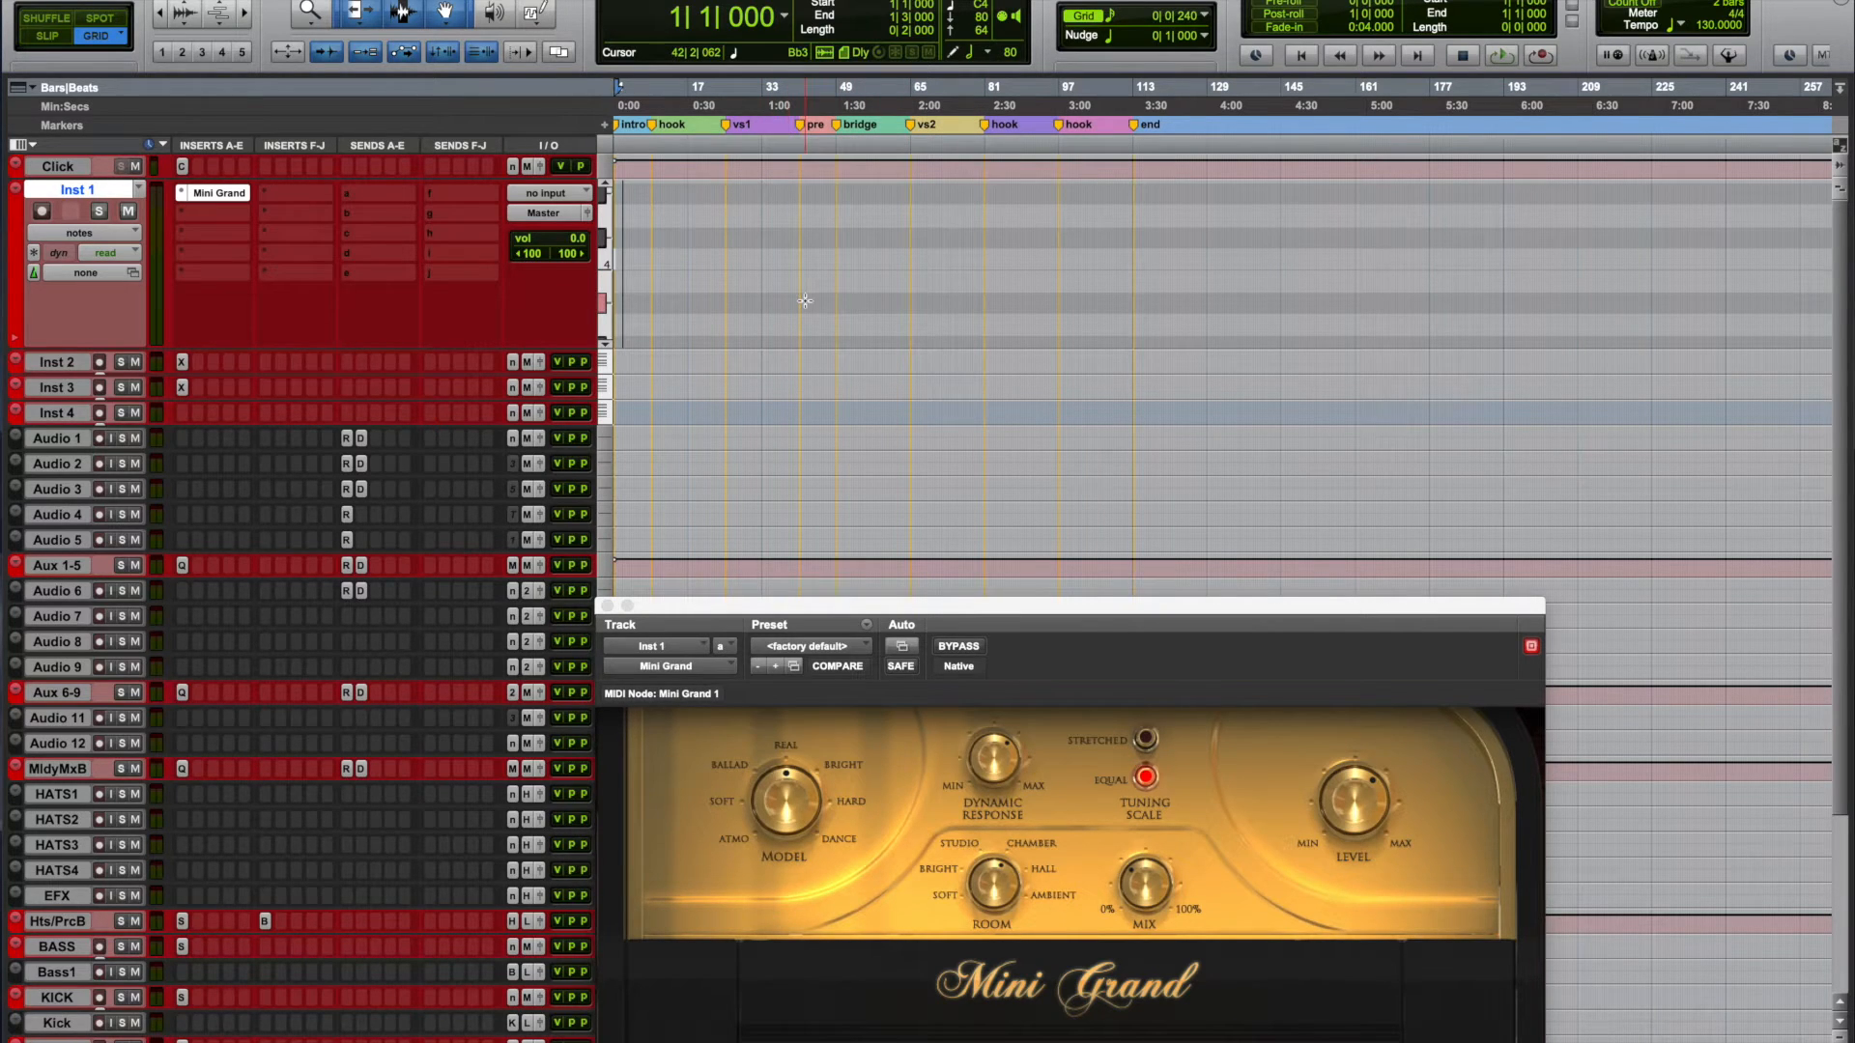
key("super+bracketright")
key("super+bracketright")
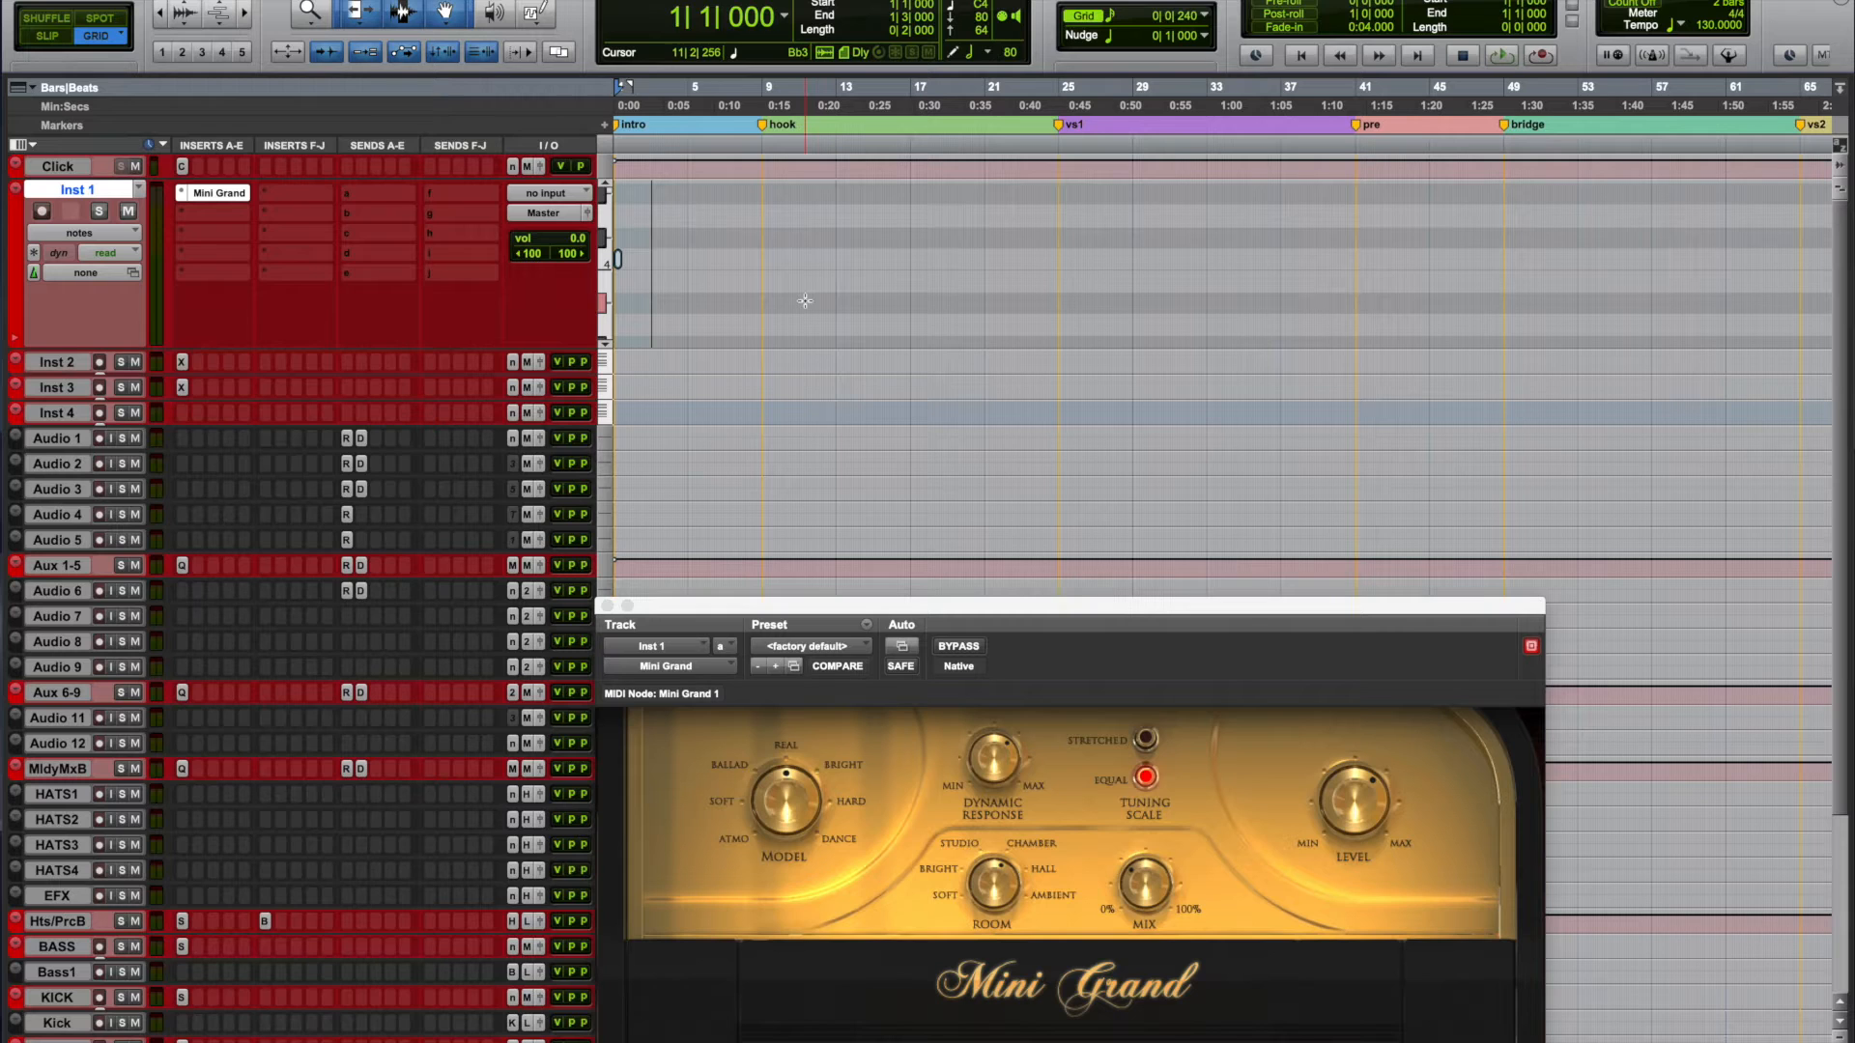
key("super+bracketright")
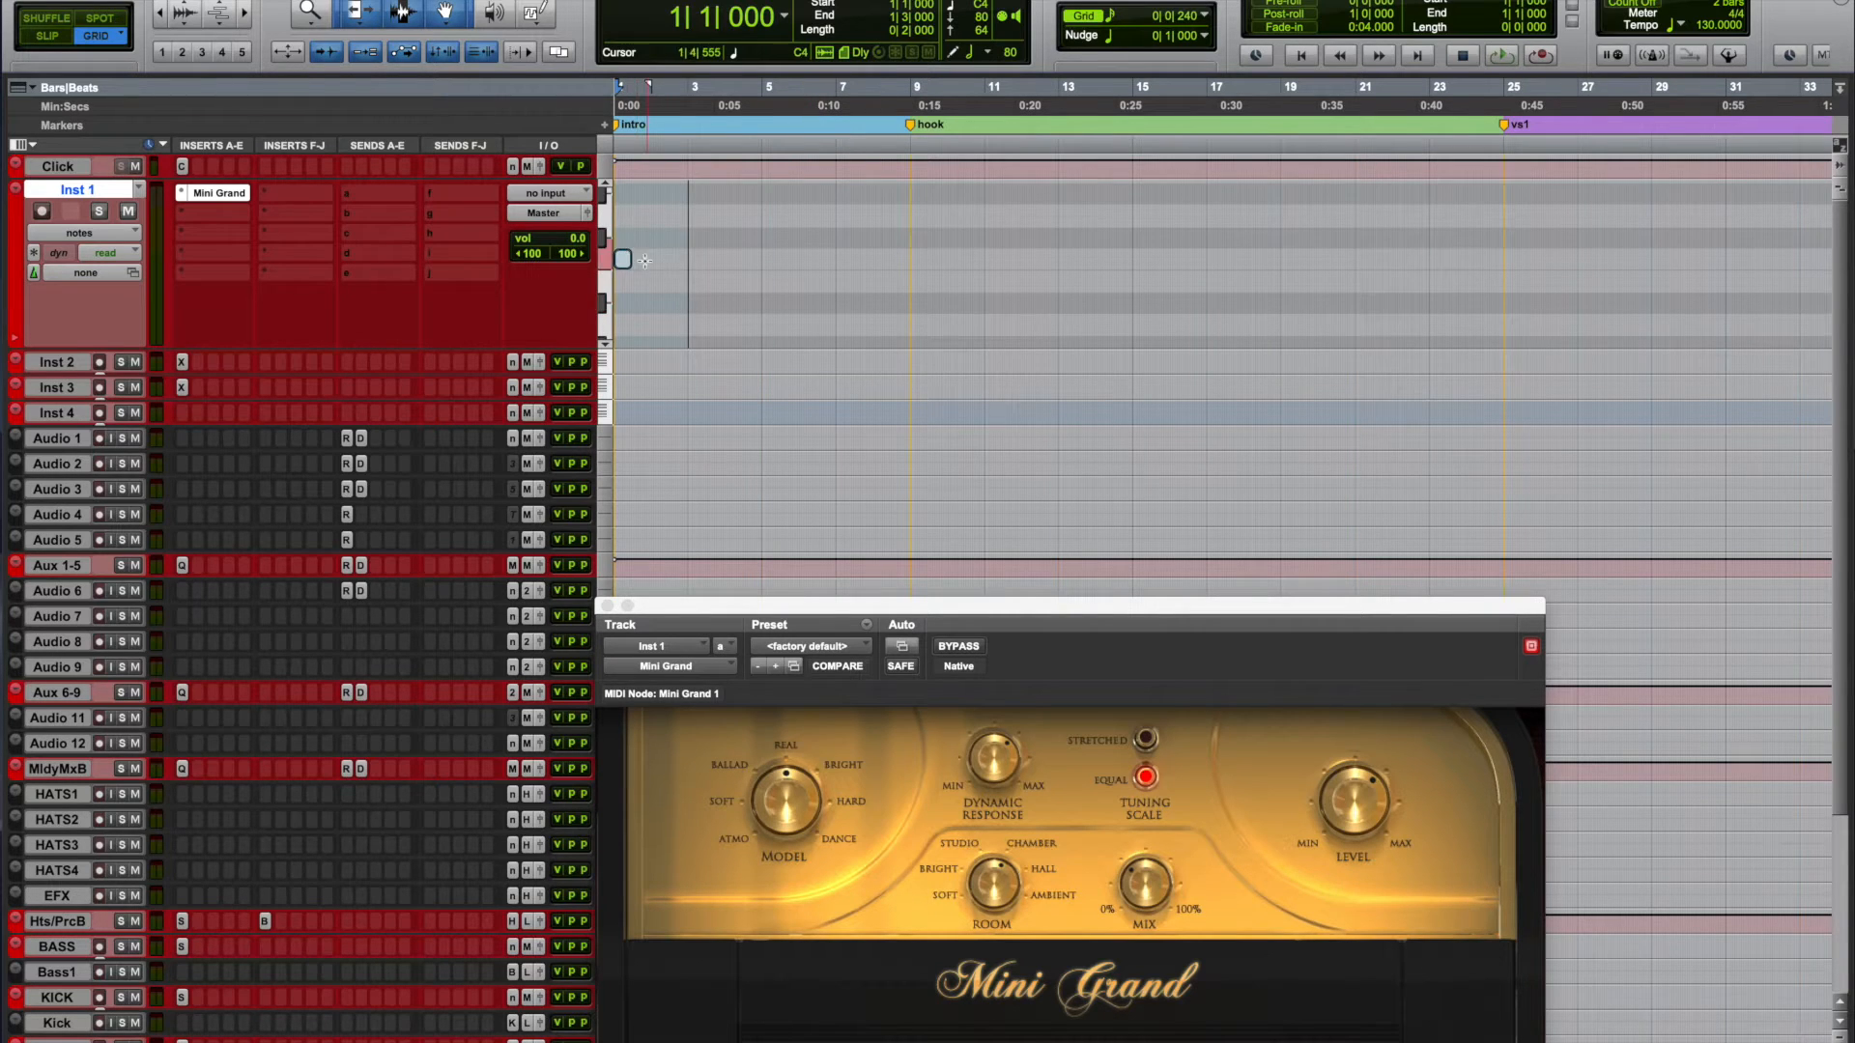
key("super+bracketright")
key("super+bracketright")
key("super+bracketright")
left_click(1030, 324)
left_click_drag(1060, 320, 628, 207)
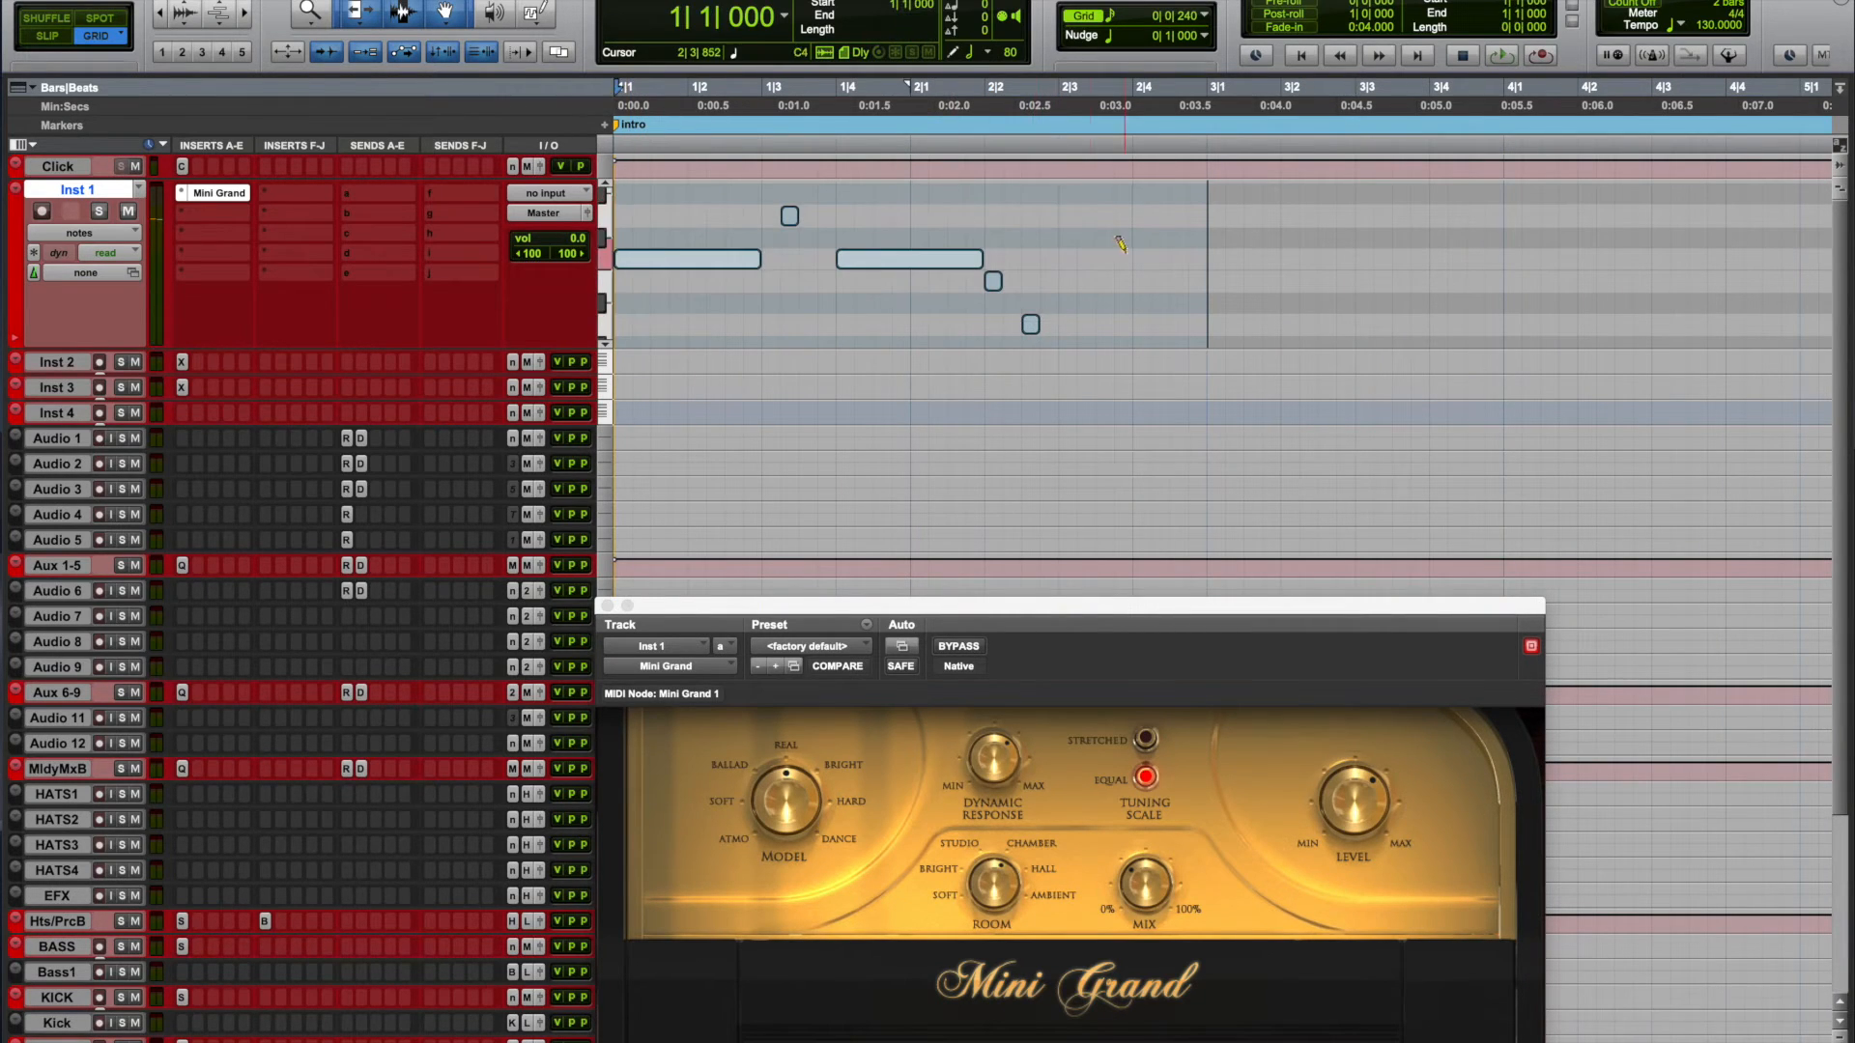
left_click(1165, 238, "super")
mouse_move(1186, 236)
left_mouse_down()
mouse_move(1225, 216)
mouse_move(1207, 216)
left_mouse_up()
Step: Duplicate the two-bar melody into bars 3 and 4 and switch the Inst 1 track view to clips
left_click_drag(1186, 328, 613, 174)
scroll(613, 311, "down", 5)
key("super+d")
key("r")
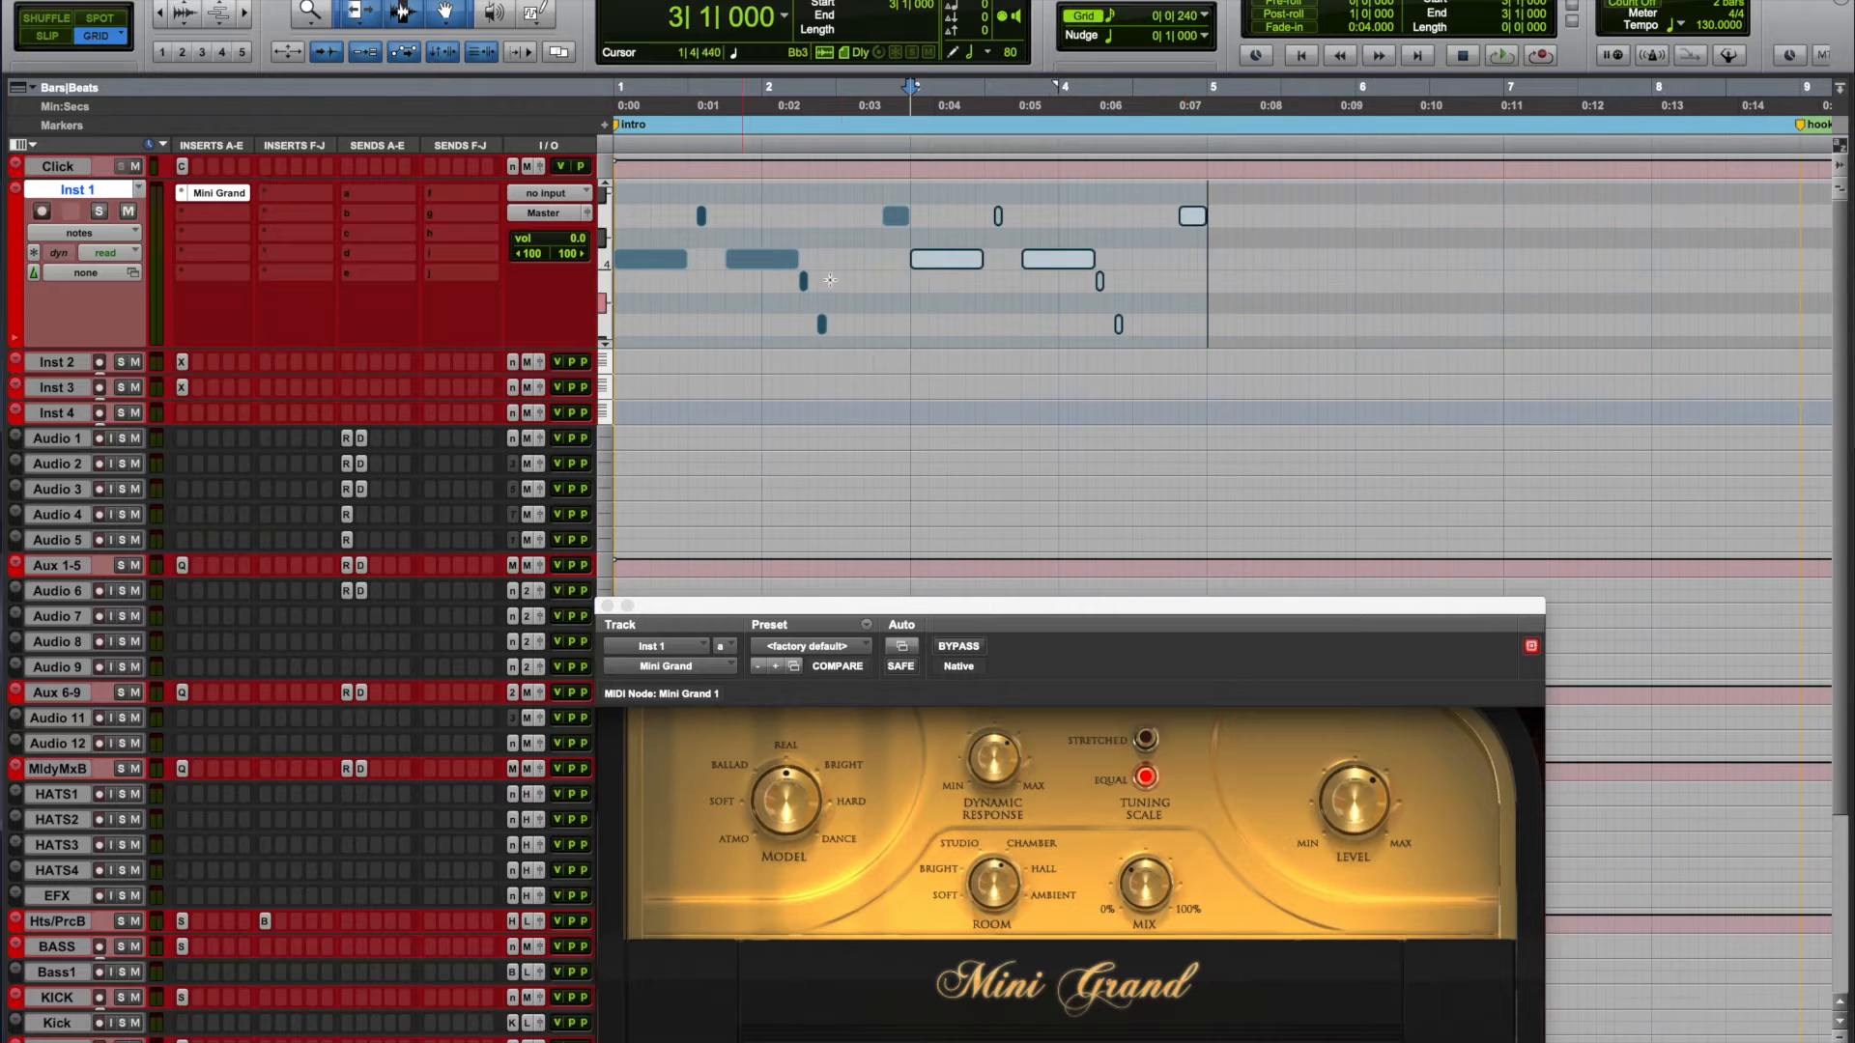
left_click_drag(1207, 139, 303, 224)
left_click(79, 232)
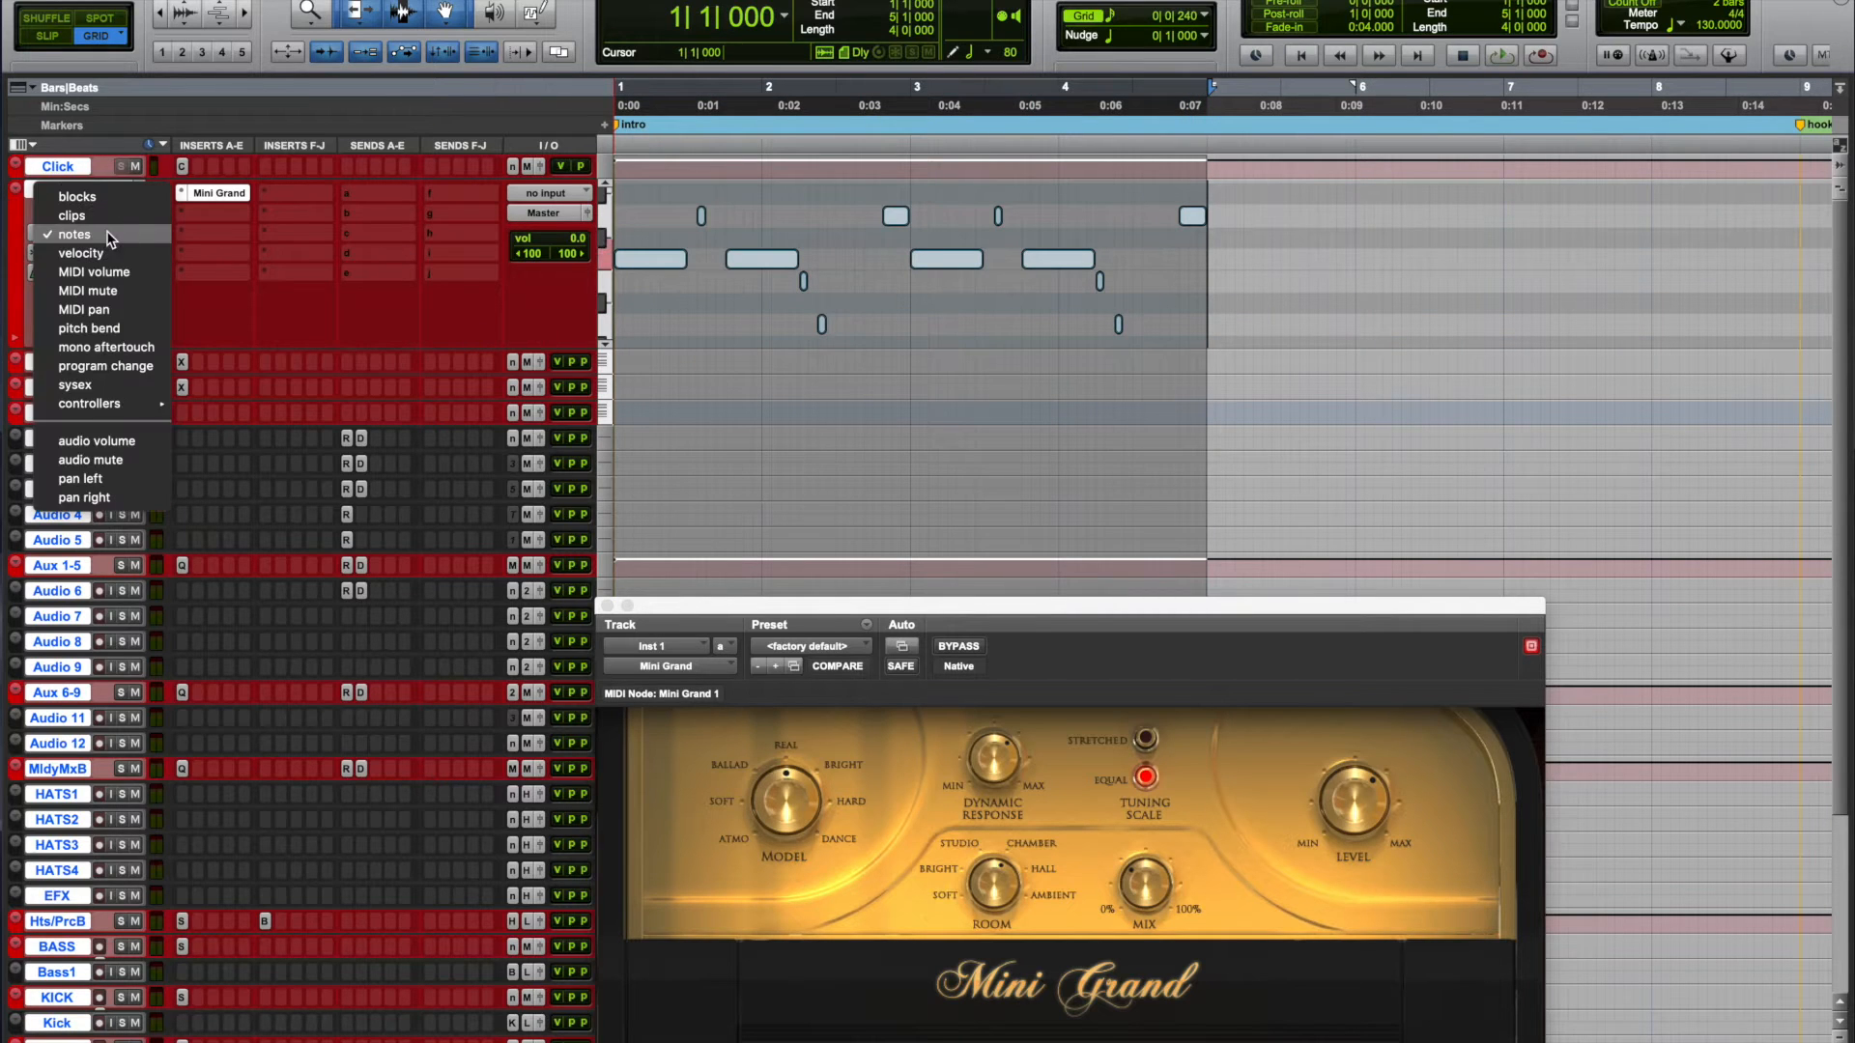
left_click(63, 210)
Step: In the MIDI Editor, add two lower notes from 2|3 and lengthen the two short notes before them, previewing the result
double_click(869, 310)
double_click(958, 579)
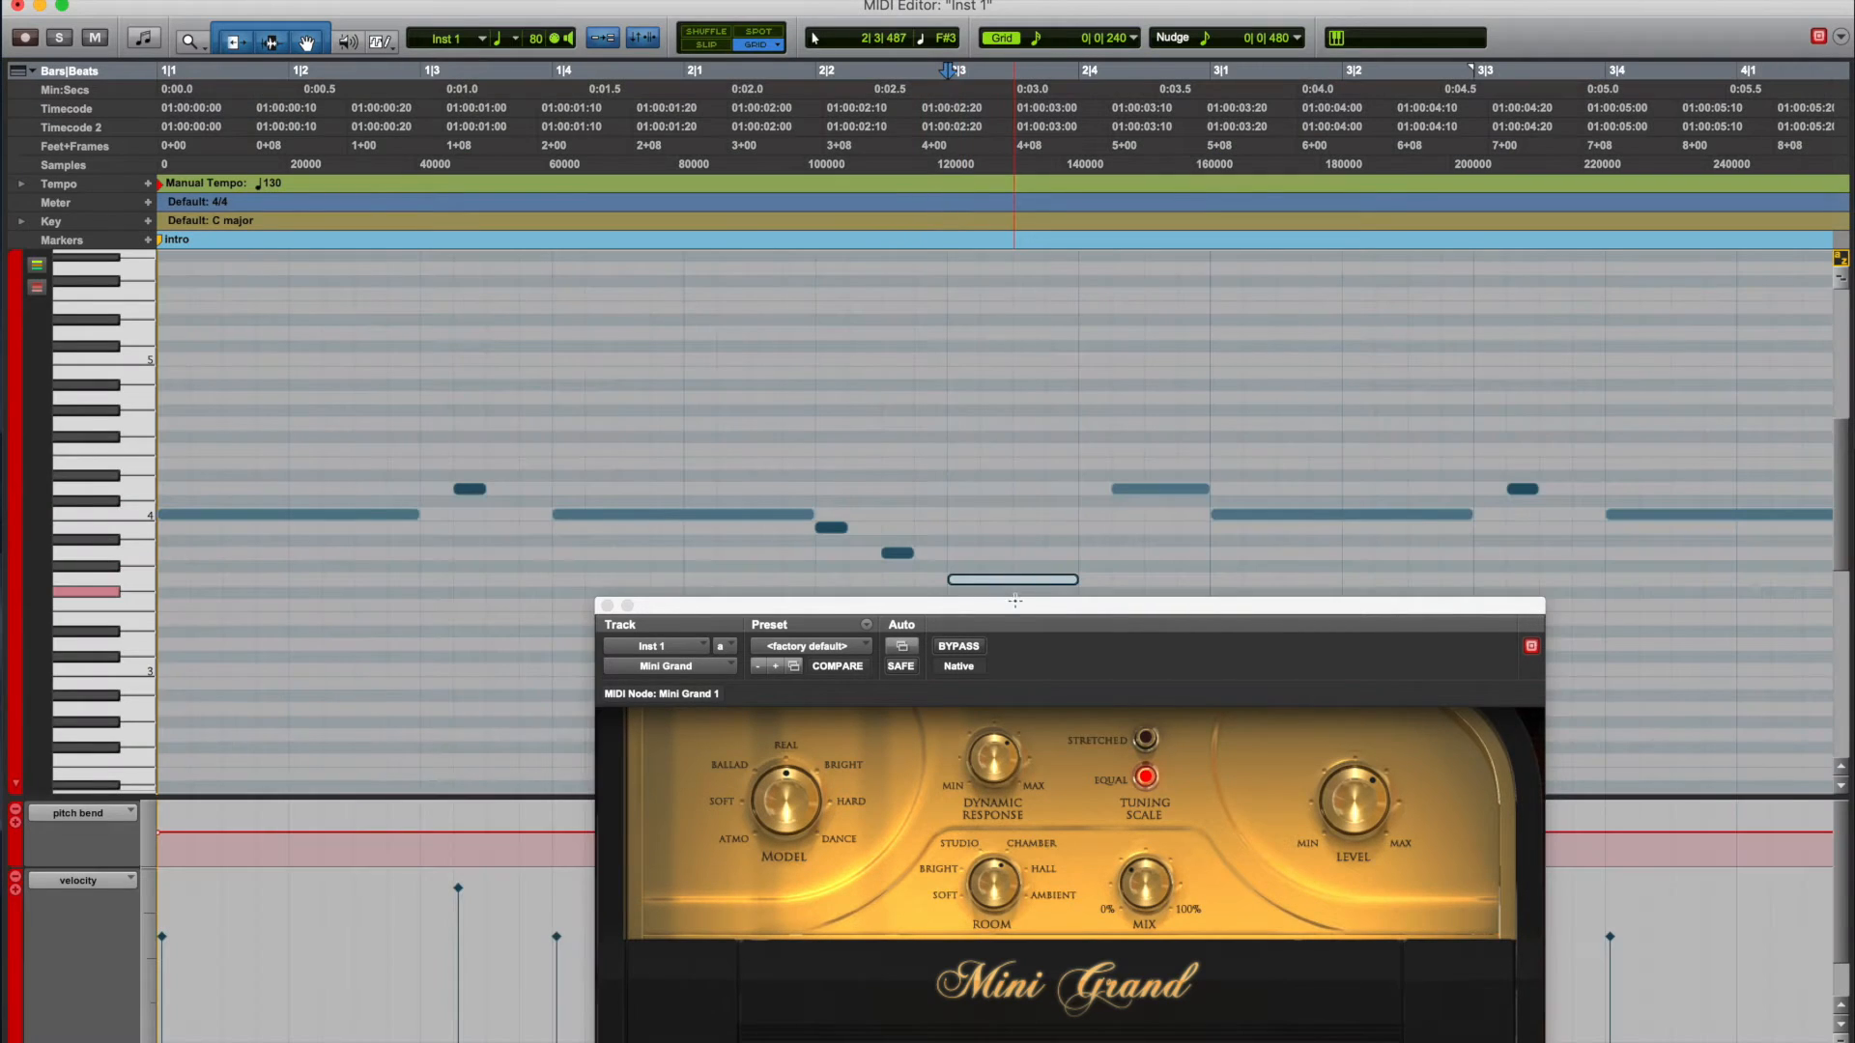
left_click_drag(1020, 606, 1022, 768)
double_click(1028, 619)
left_click_drag(846, 527, 947, 555)
key("space")
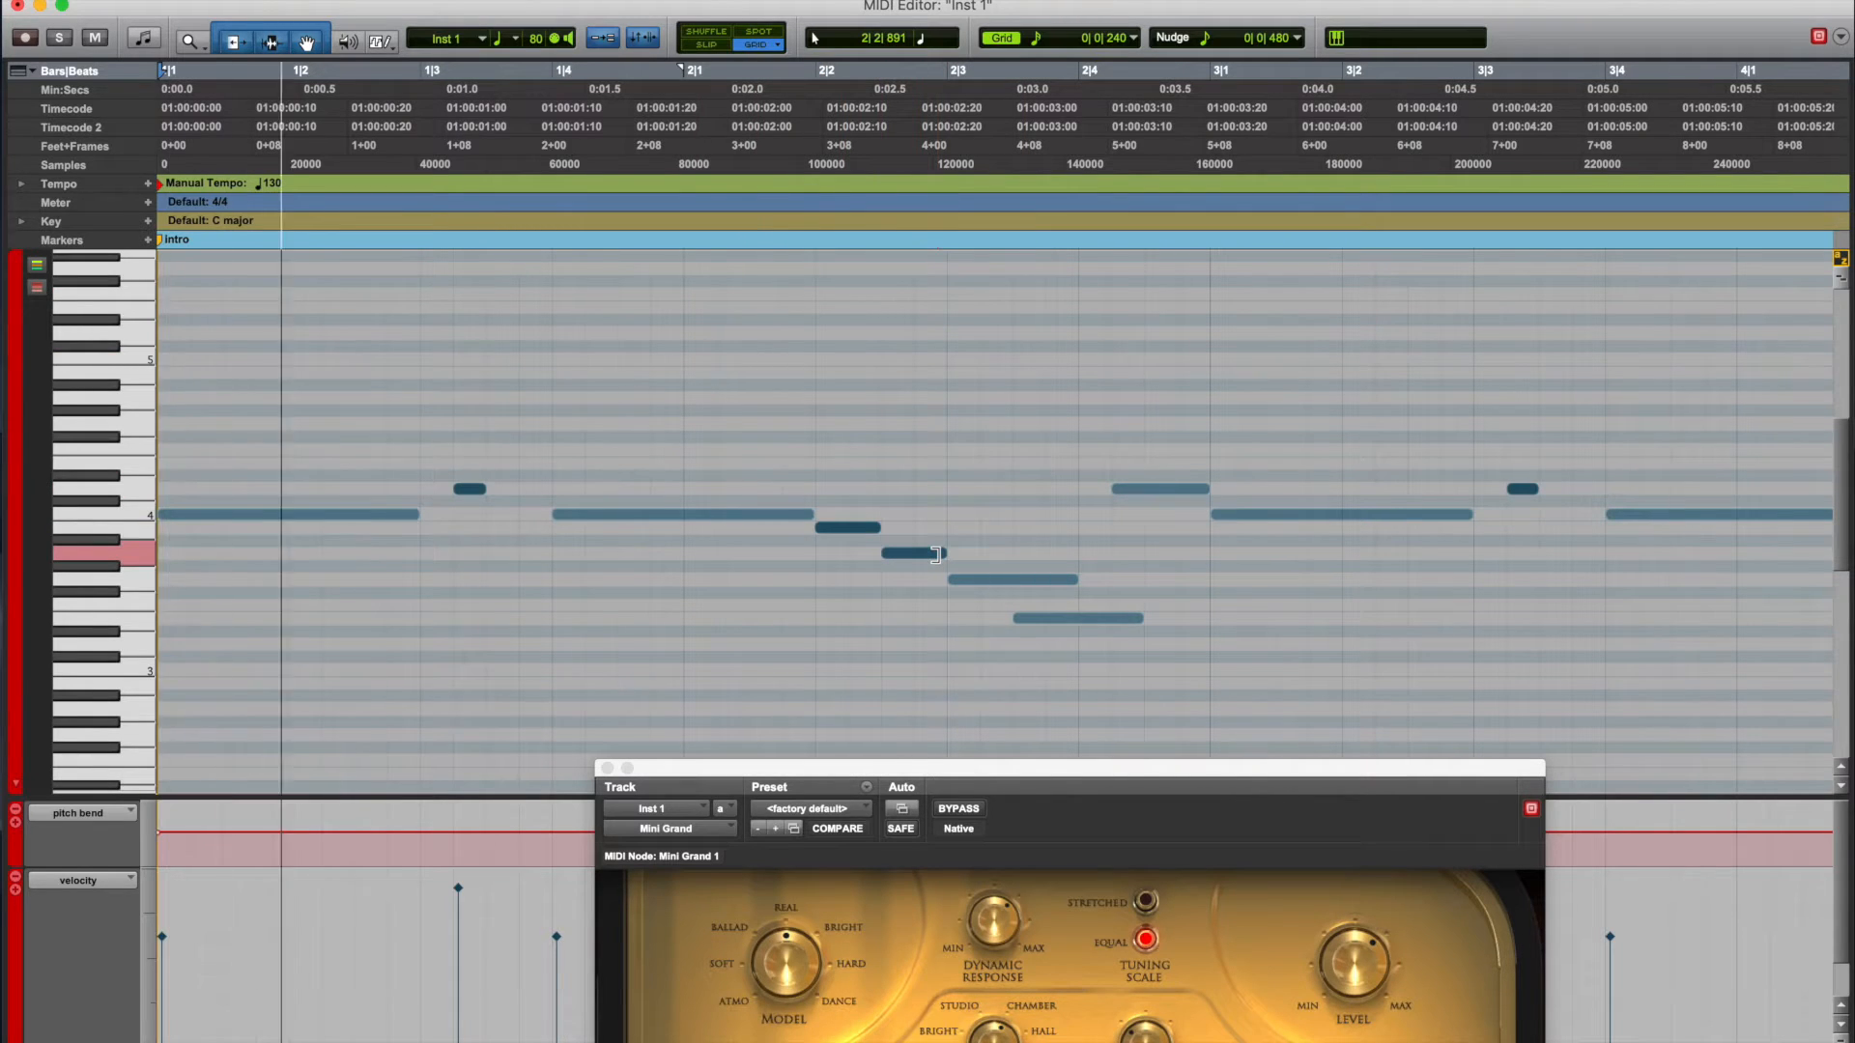
Step: Lengthen the short note after 1|3, add a higher note at 1|3, and play back the melody
left_click_drag(469, 490, 550, 490)
left_click(423, 458)
key("space")
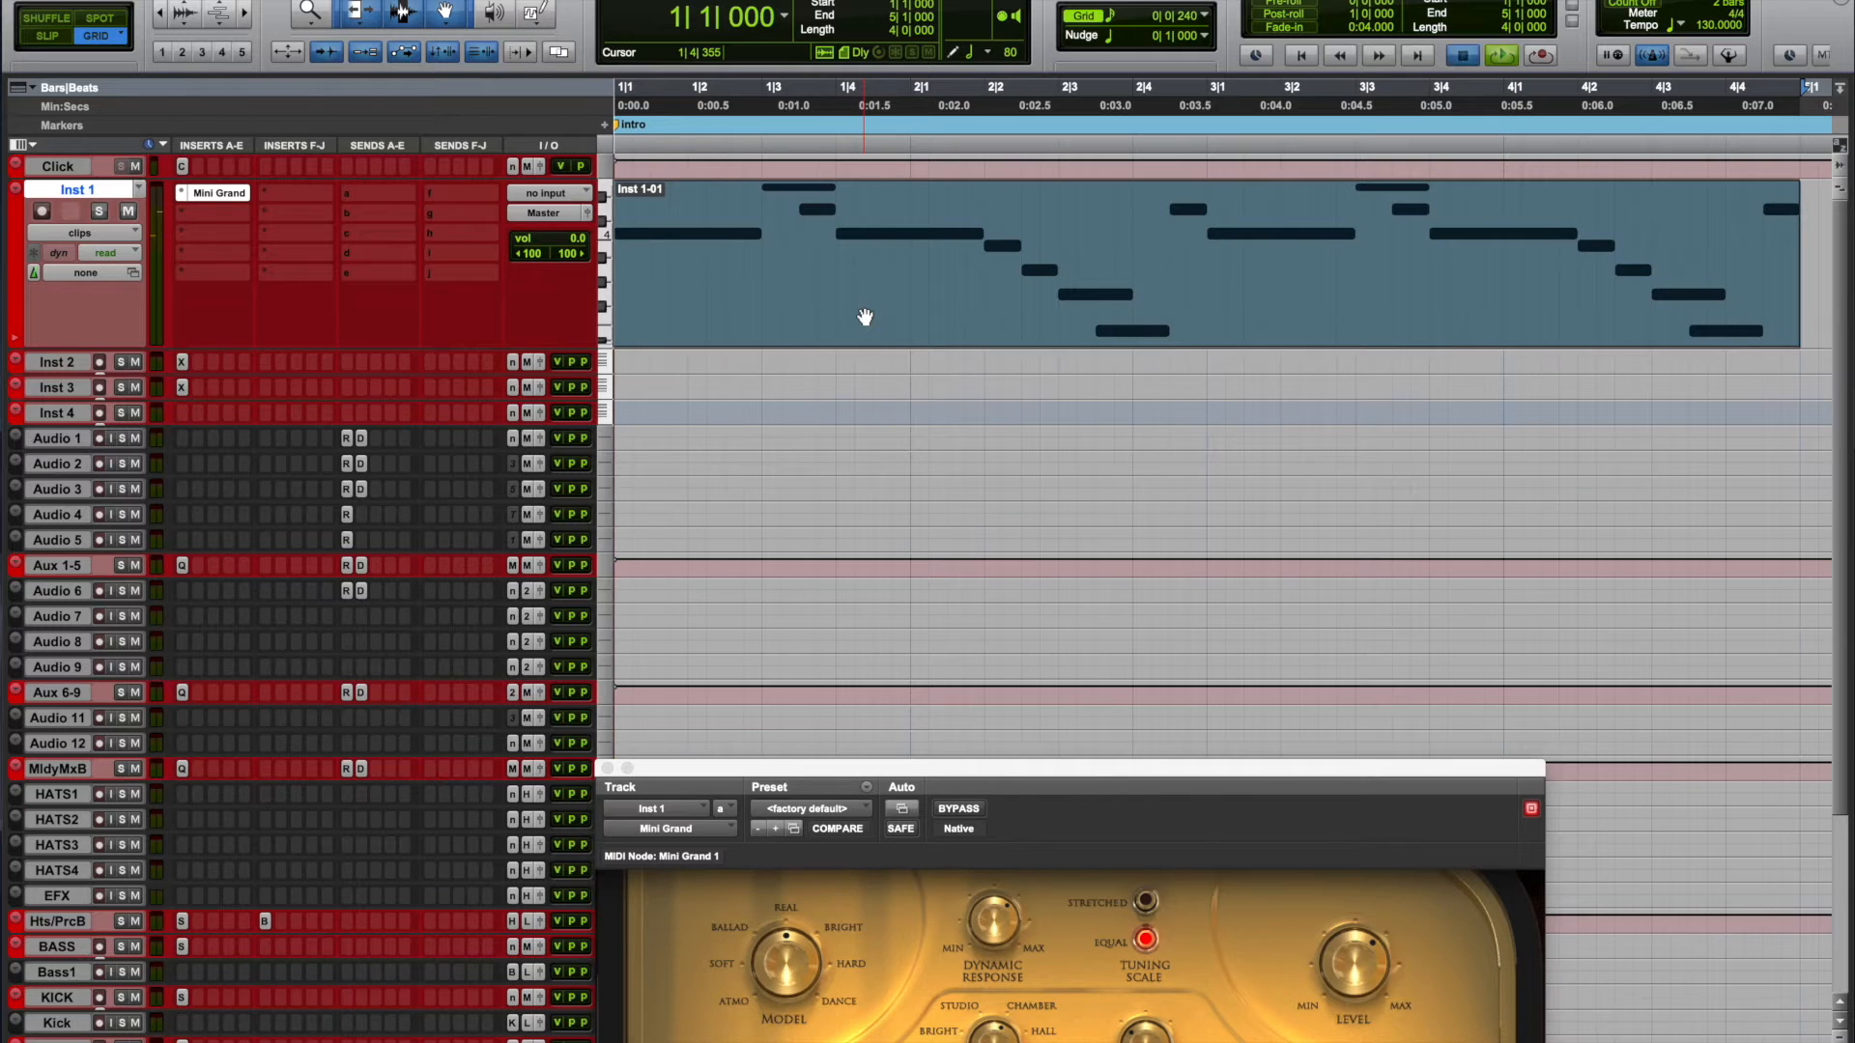
key("space")
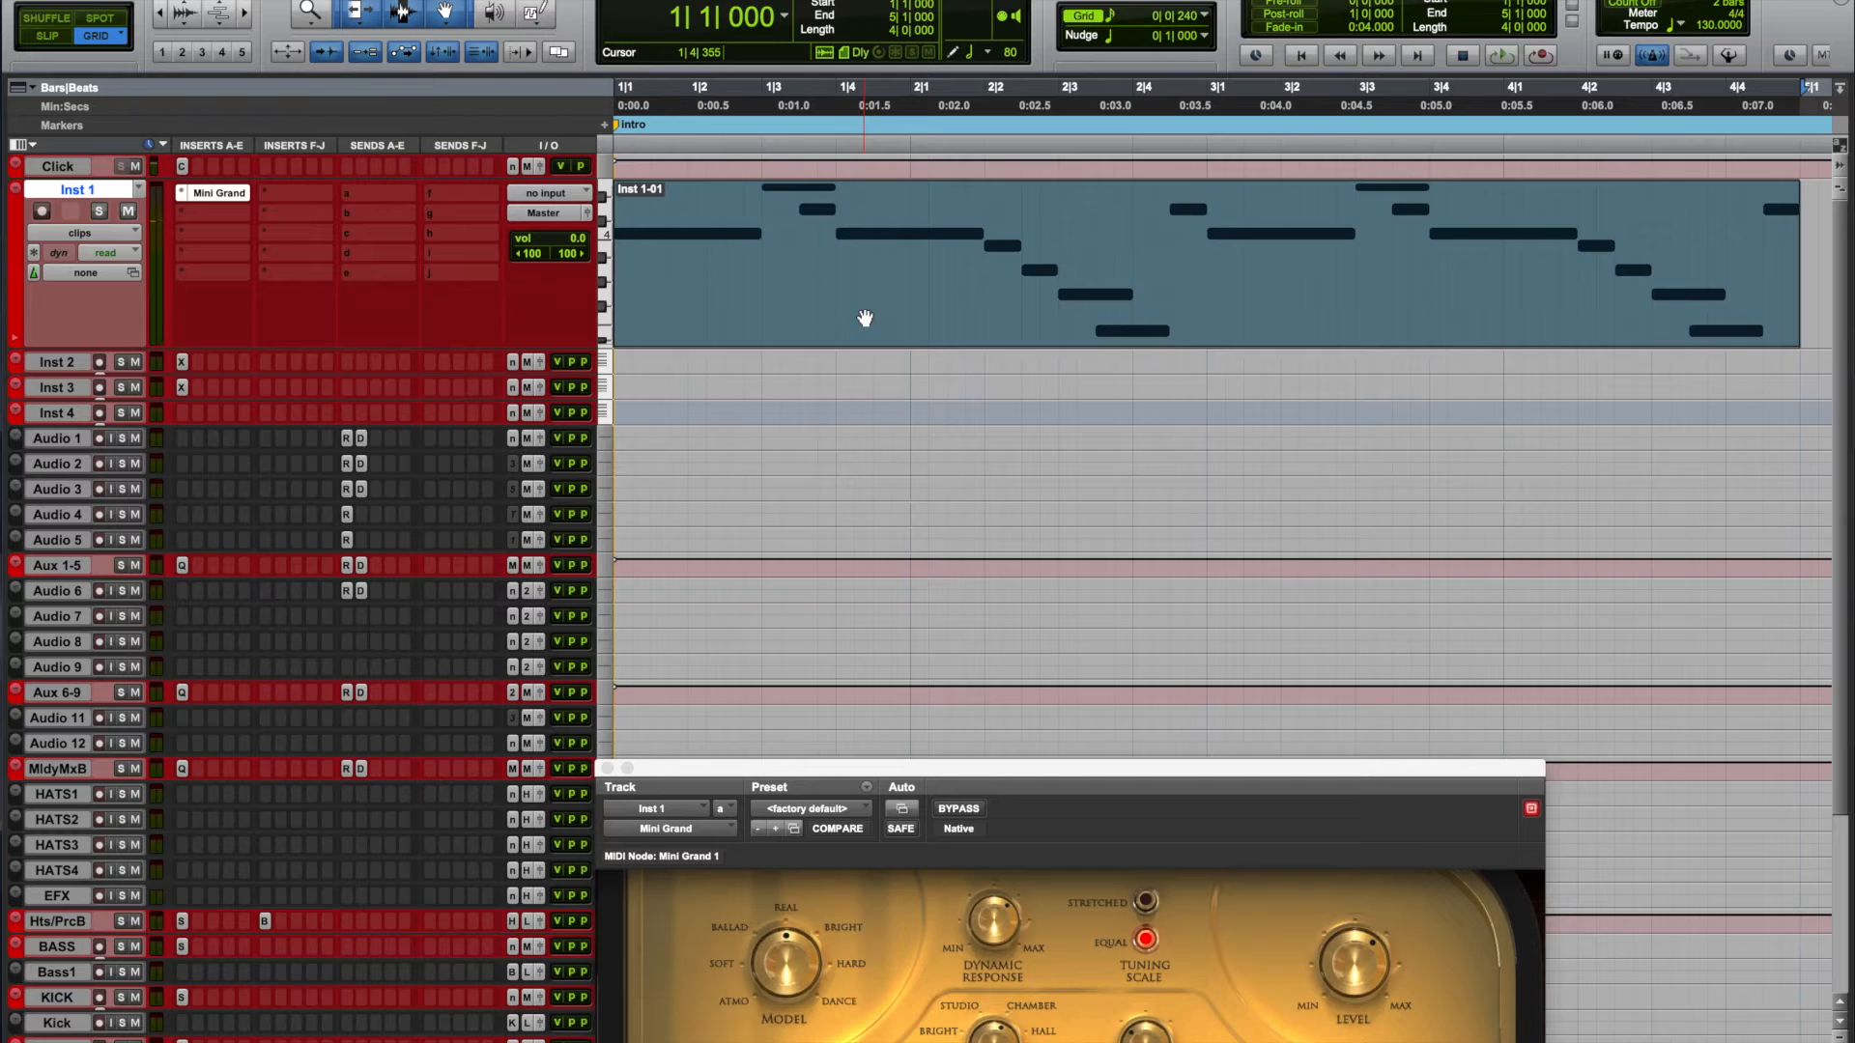
Step: Copy the Inst 1 clip onto Inst 2, enlarge that track, and open its Xpand!2 instrument
left_click_drag(862, 320, 858, 371)
left_click_drag(327, 373, 324, 503)
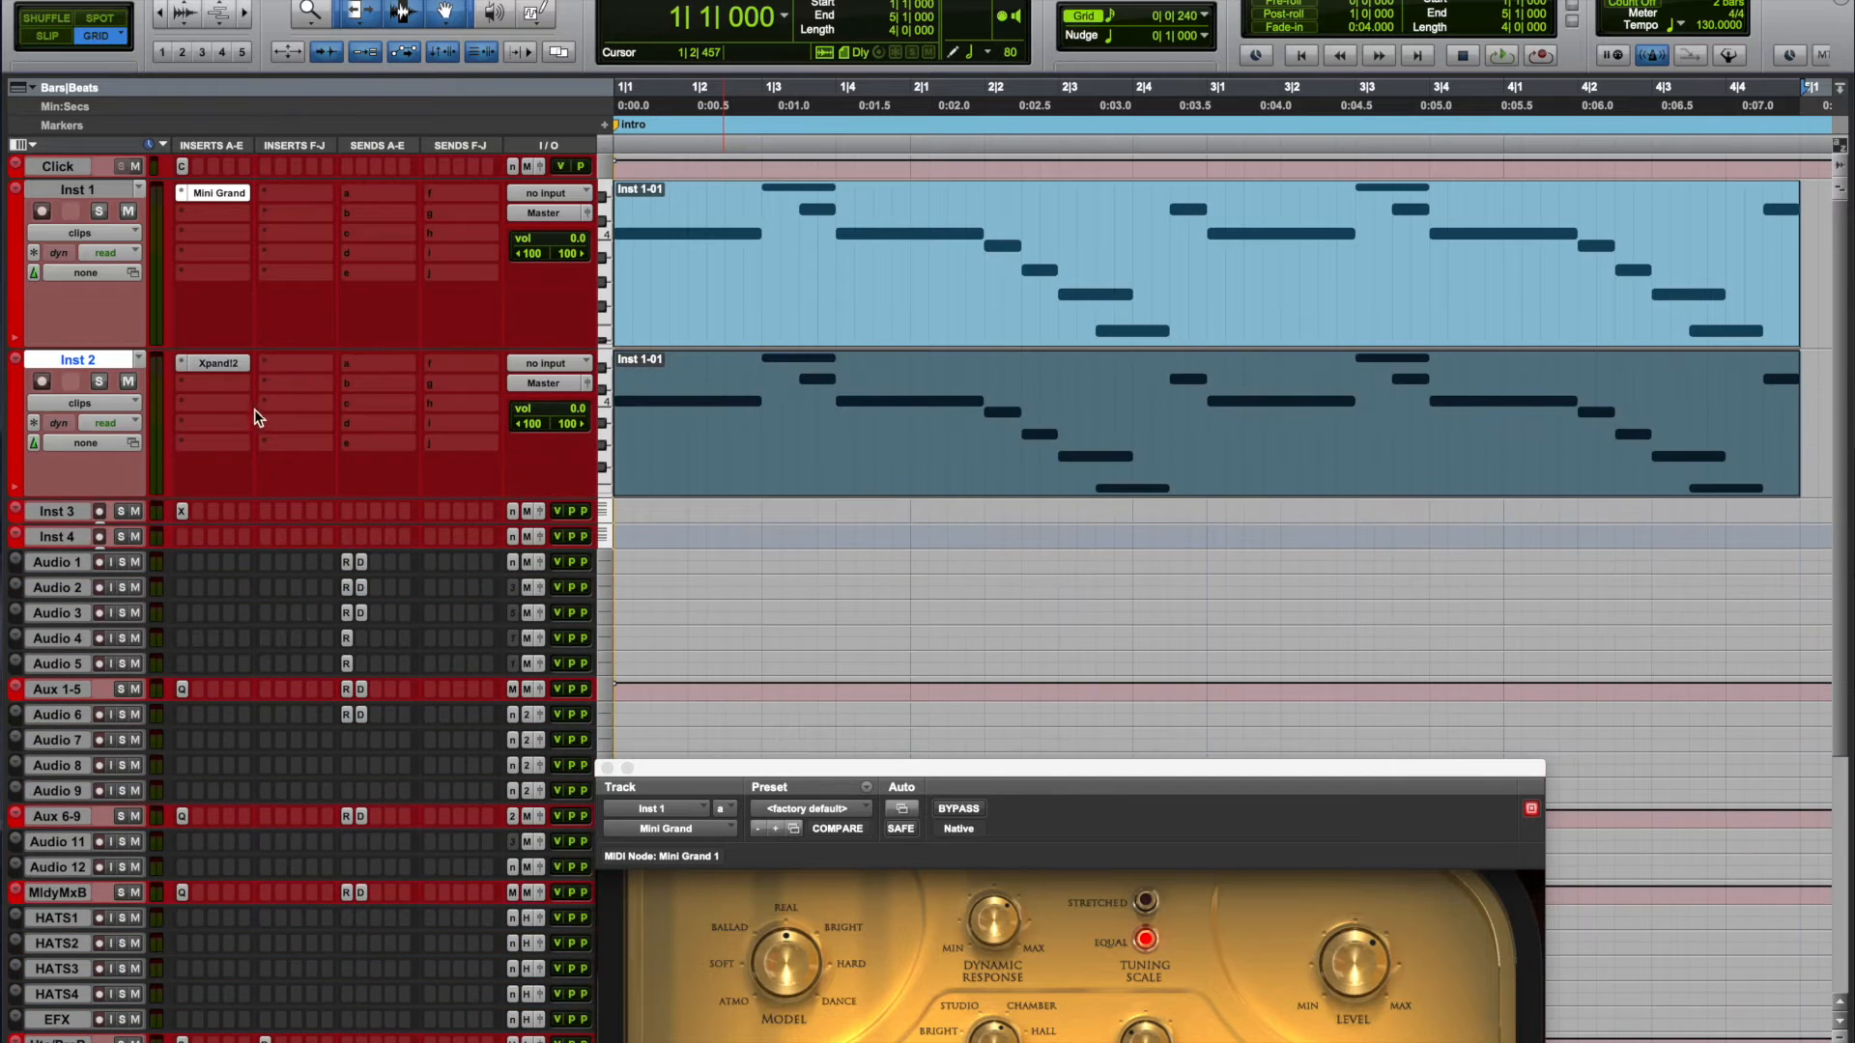
left_click(216, 363)
left_click_drag(903, 787, 988, 466)
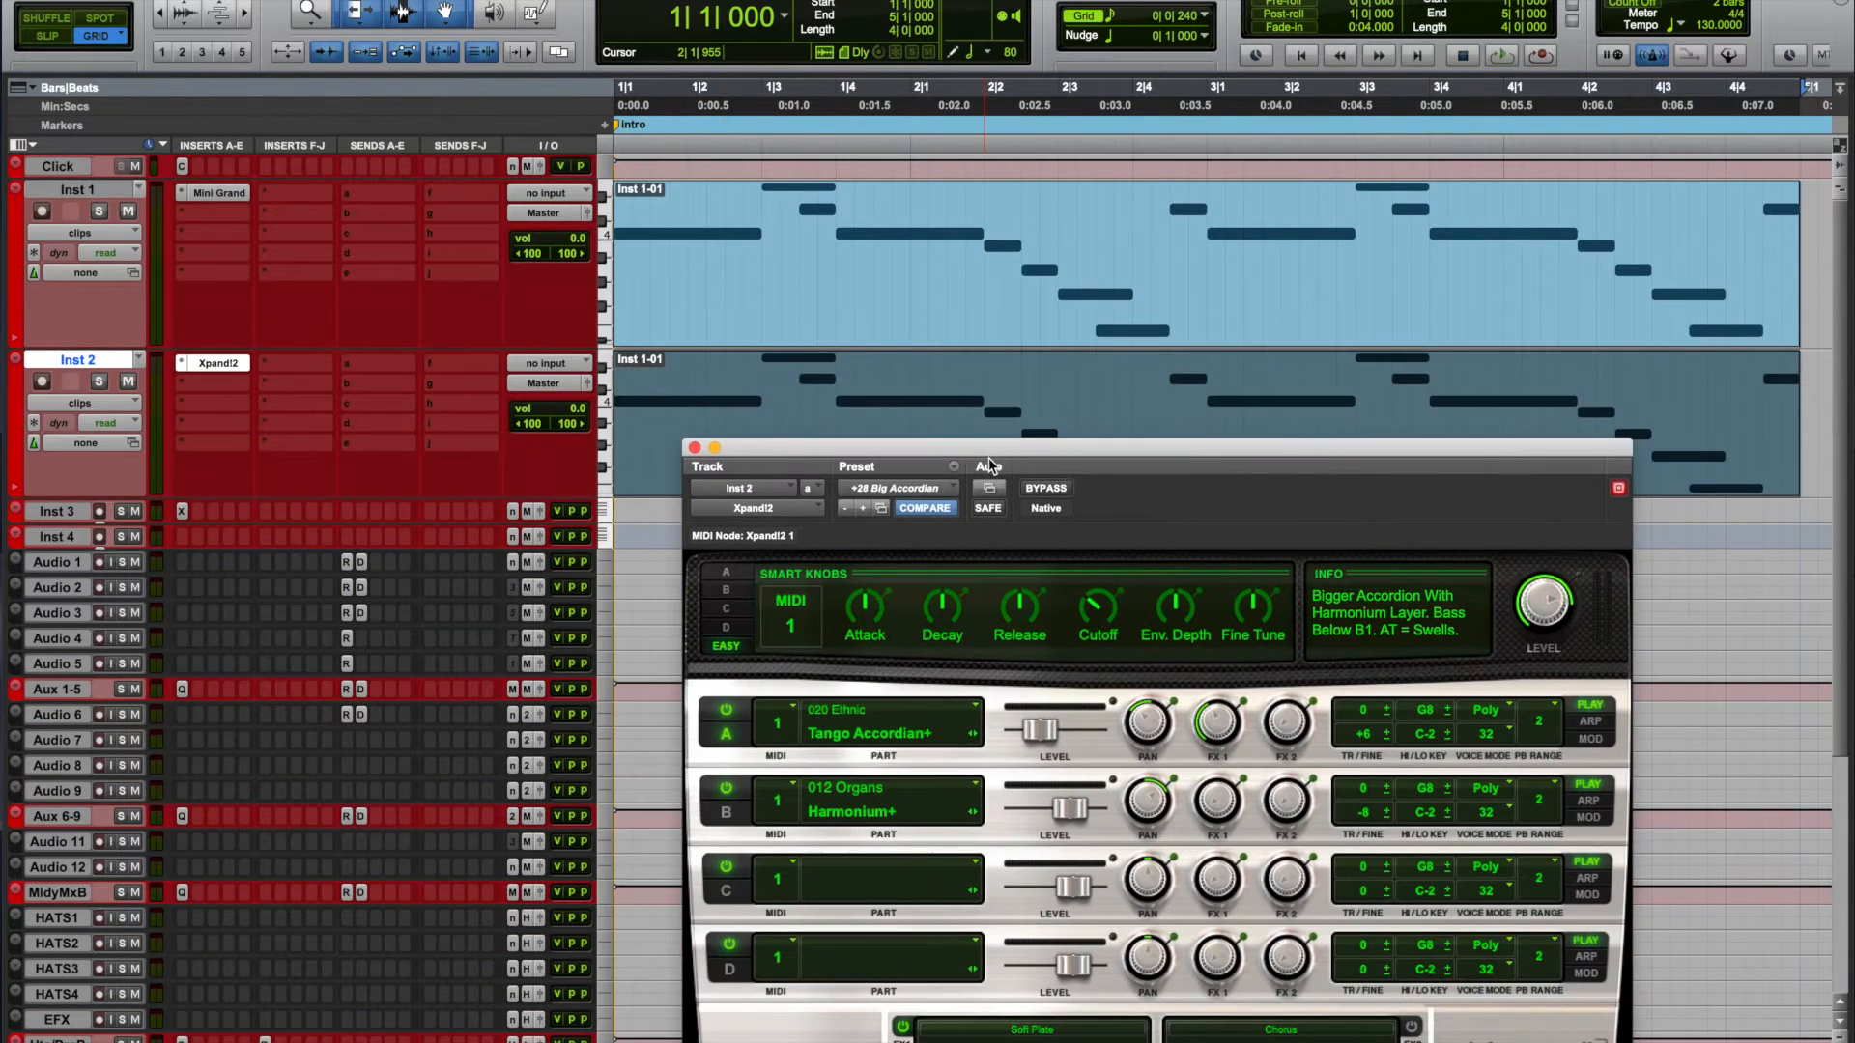
Step: Audition the 02 Taj Mahal preset and the presets following it in Xpand!2 on Inst 2
left_click(866, 512)
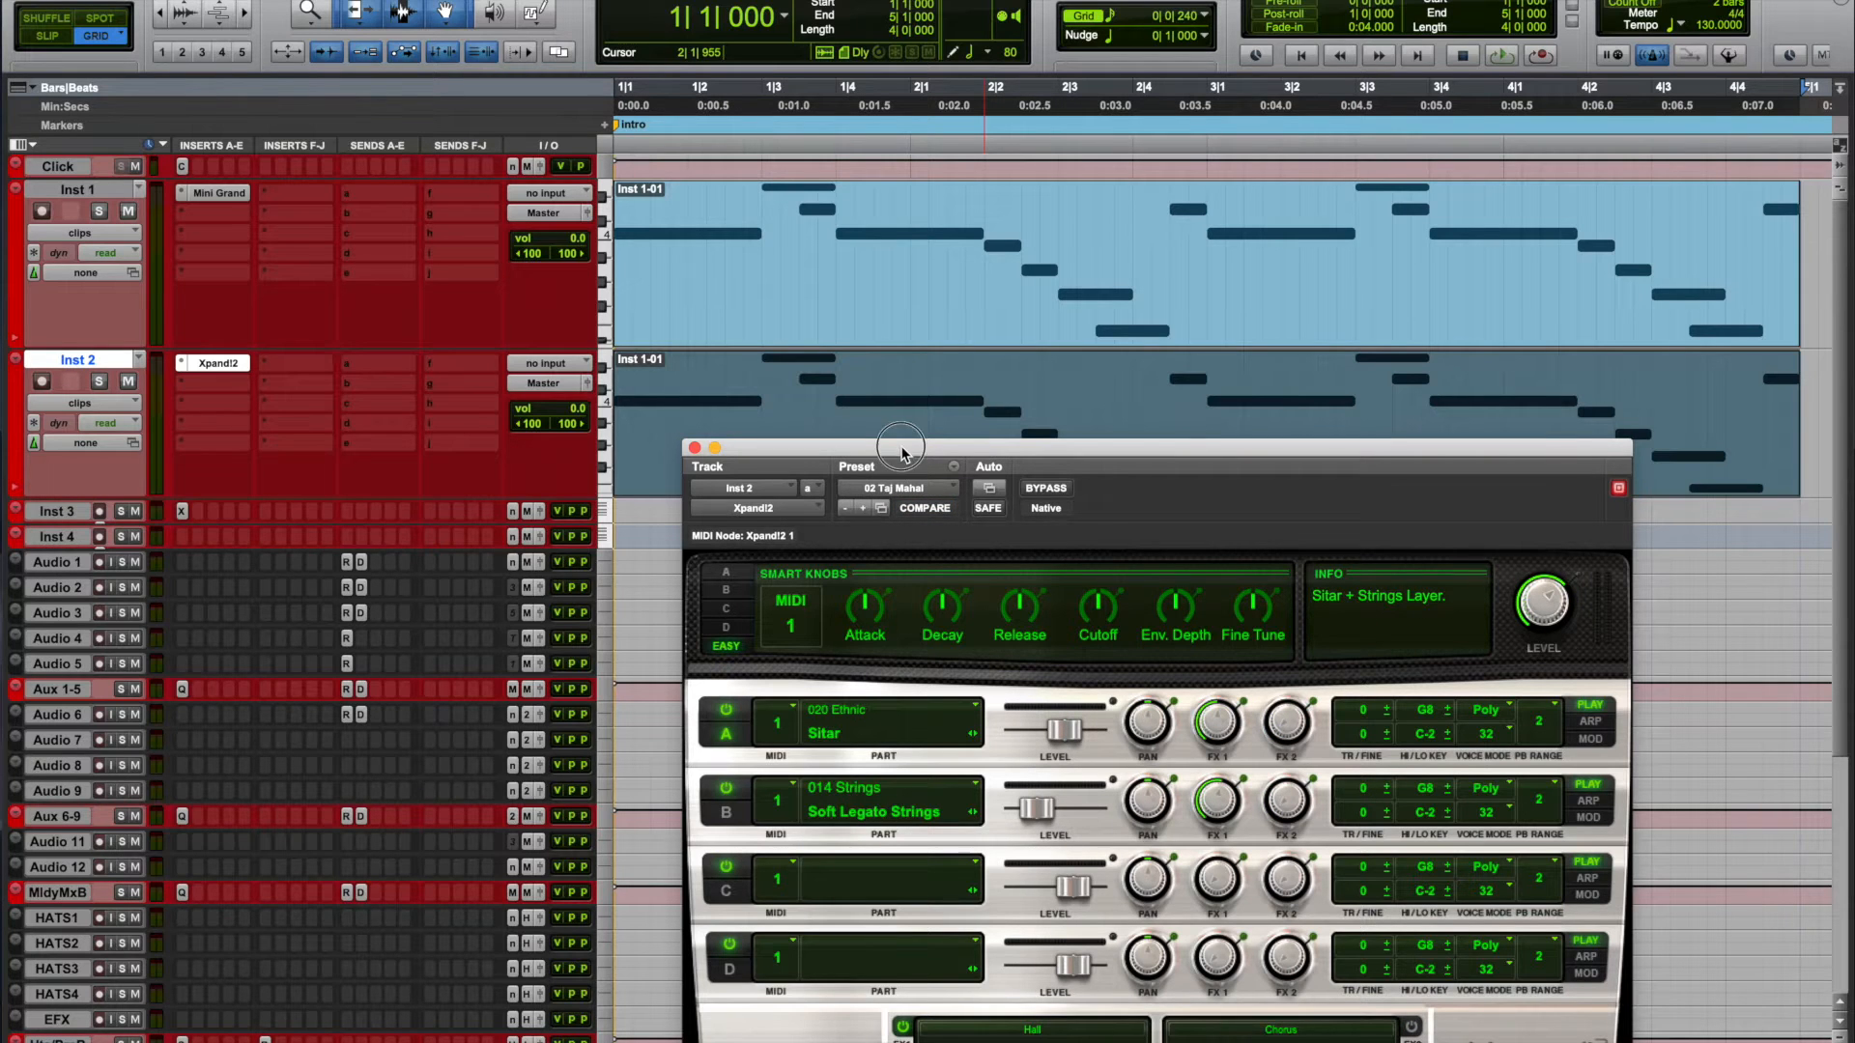
left_click_drag(901, 462, 844, 504)
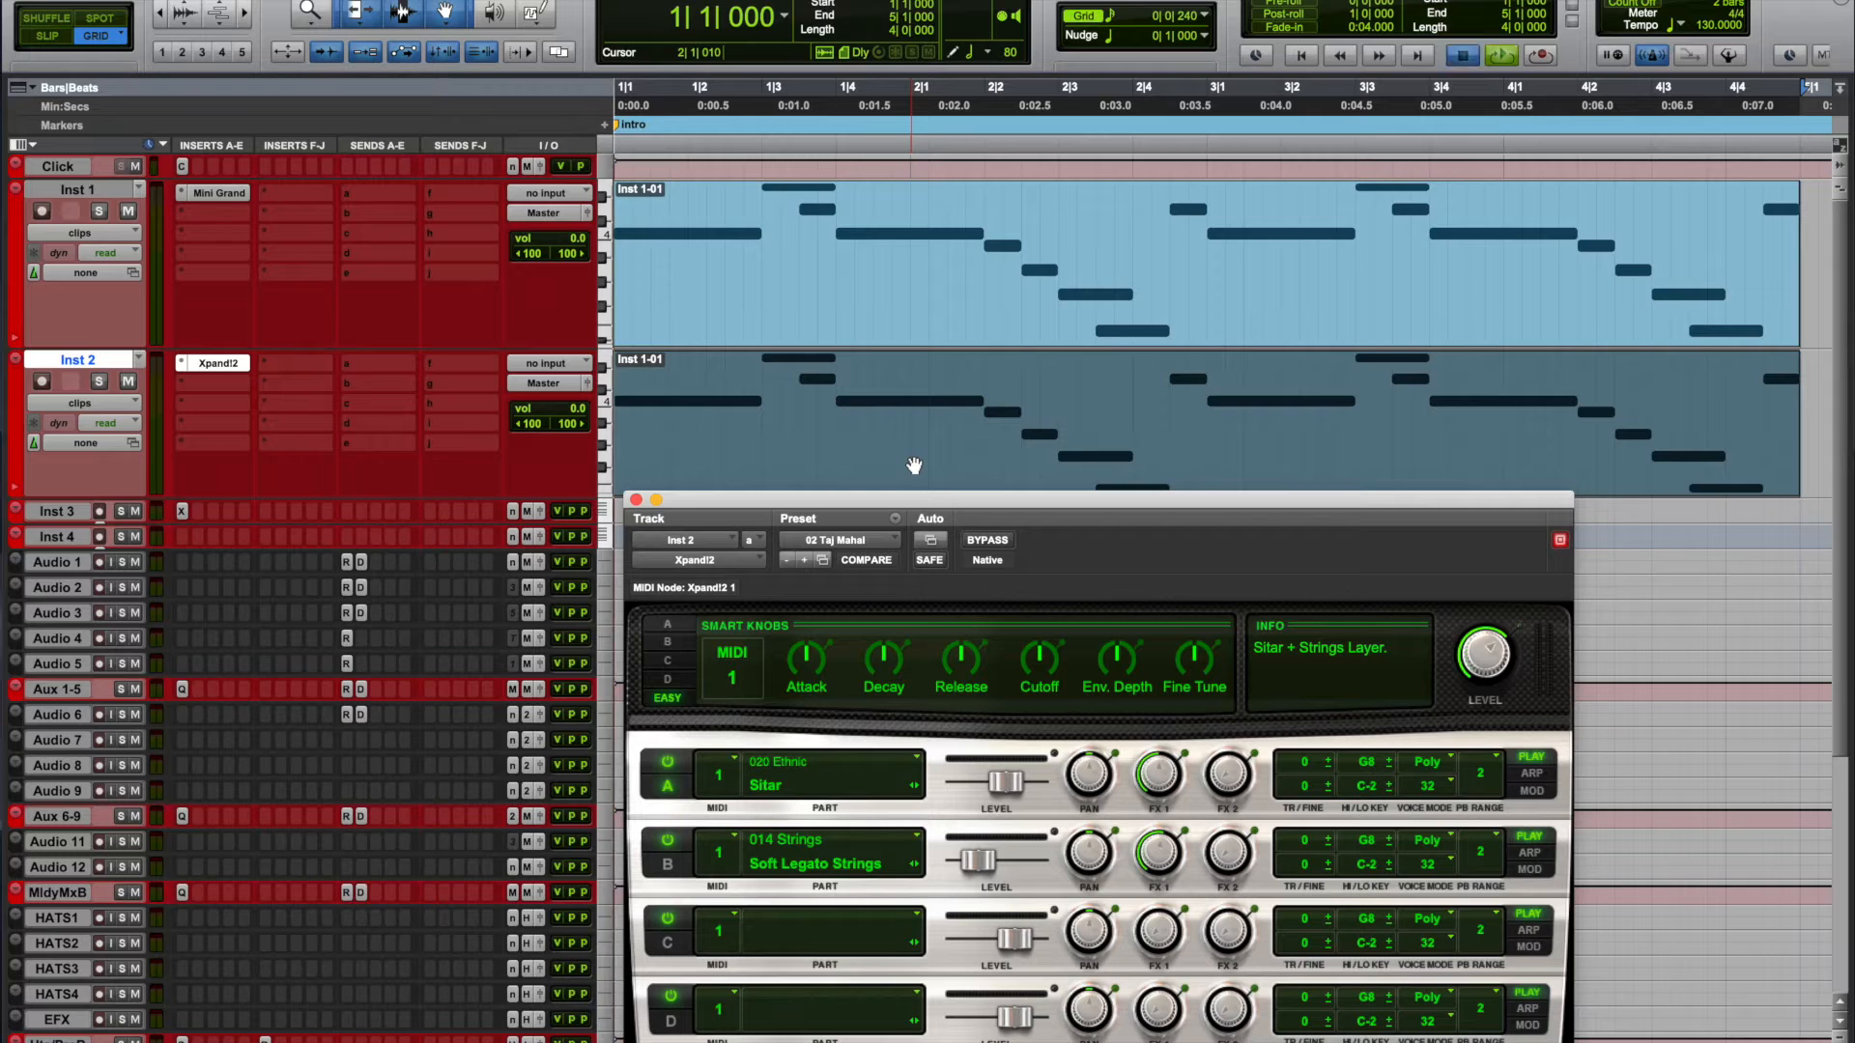
left_click(803, 562)
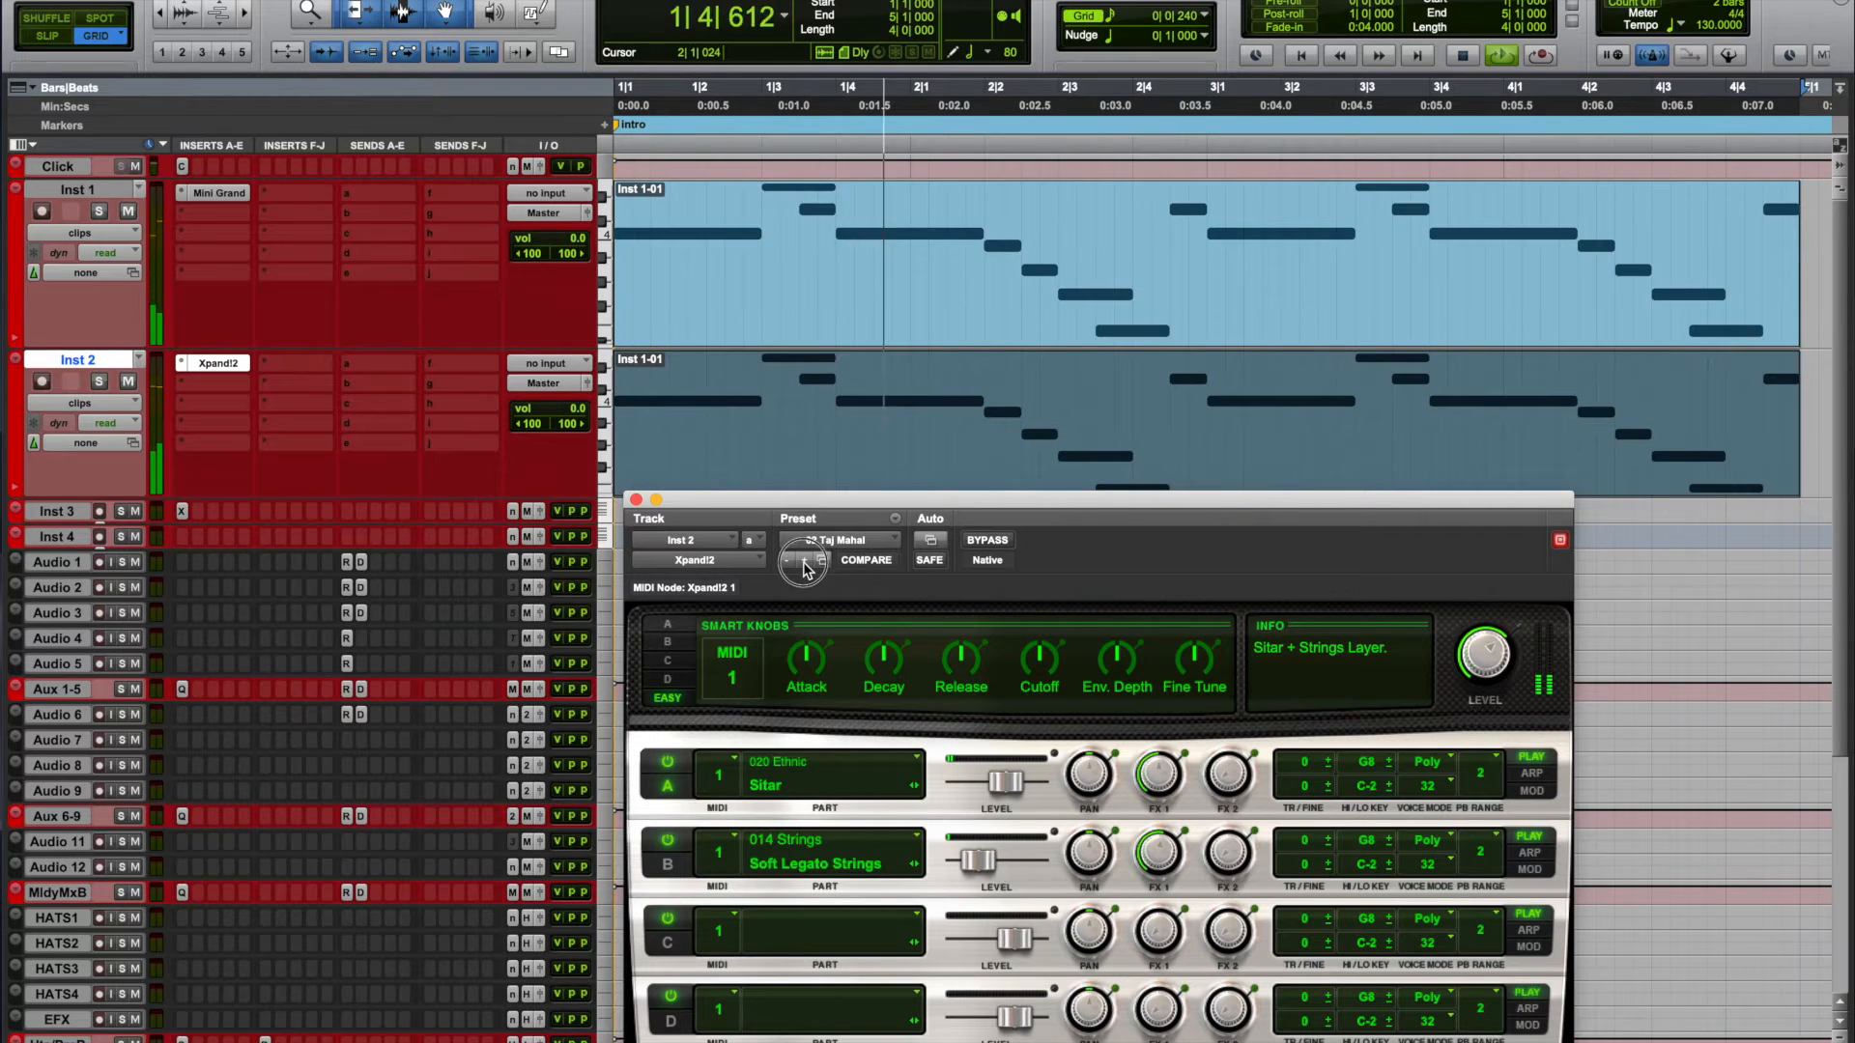
left_click(803, 562)
left_click(803, 562)
Step: Load the +17 Fat Fuzzy Square preset from 12 Hard Leads in Xpand!2, play it back, and close the plug-in
left_click(837, 540)
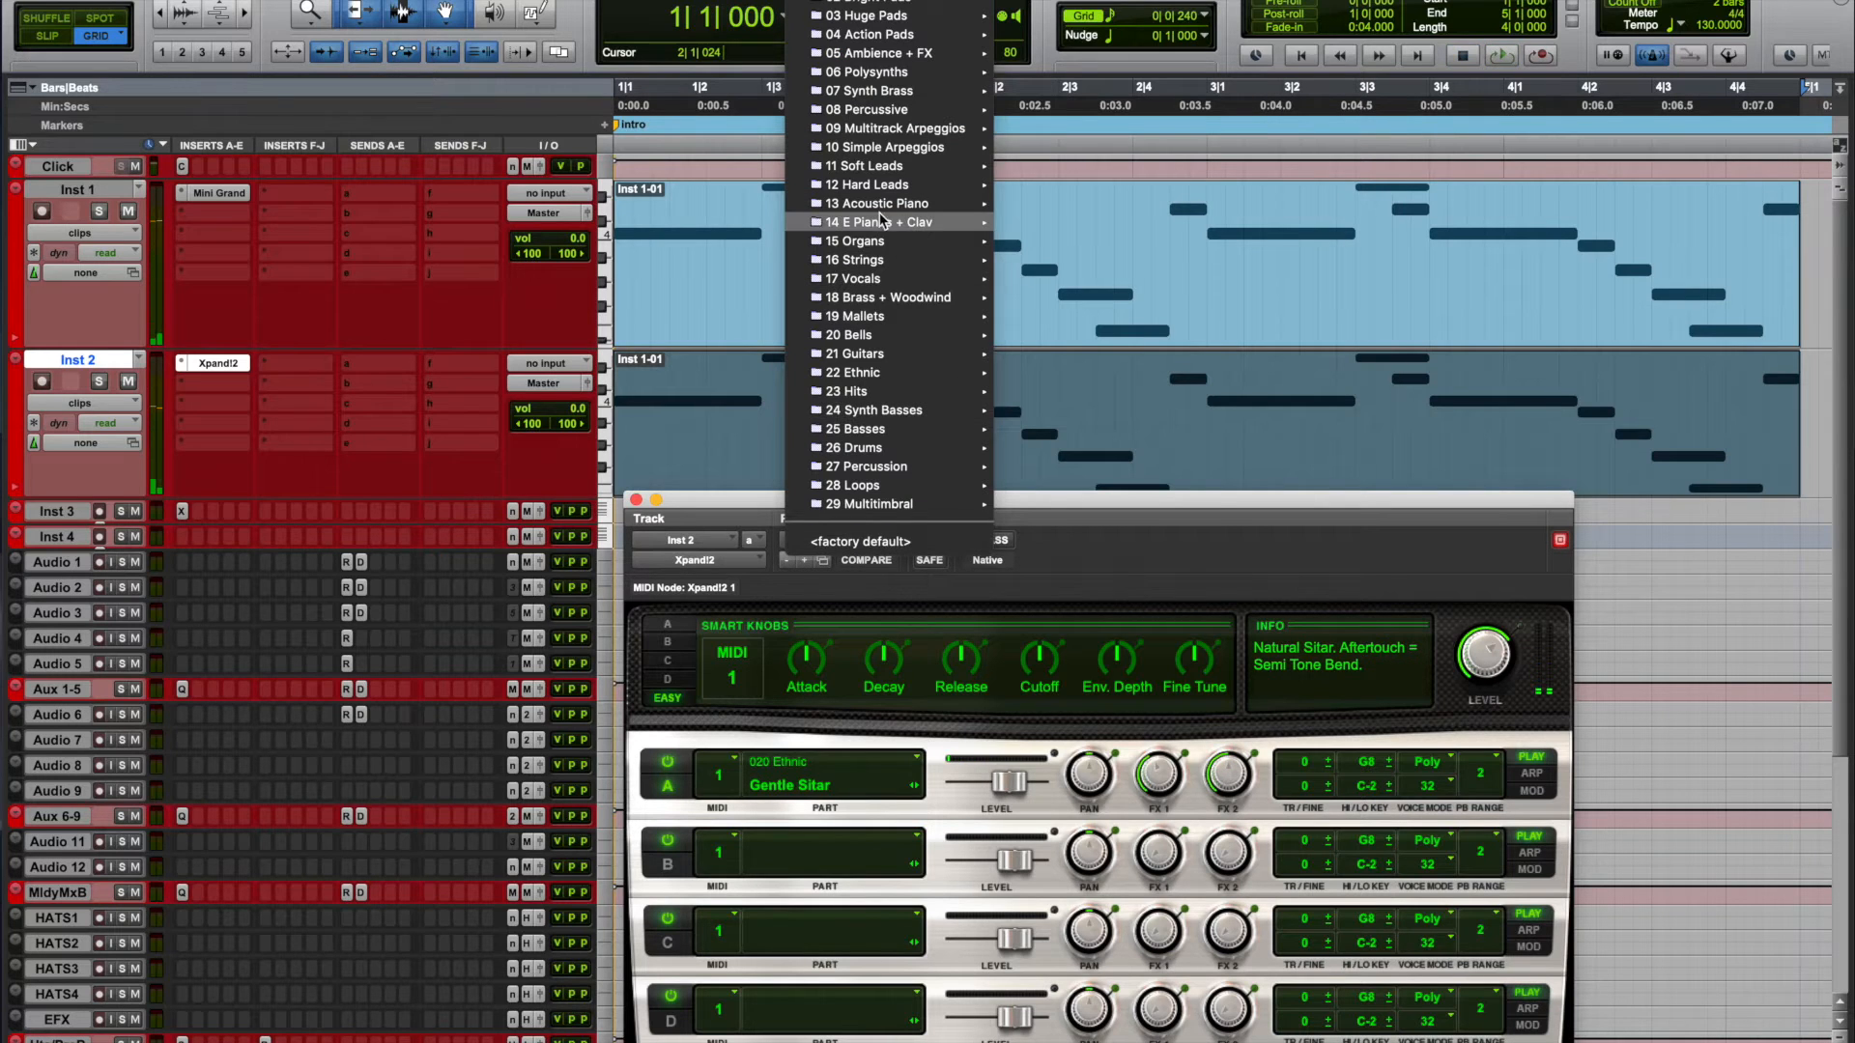
mouse_move(954, 184)
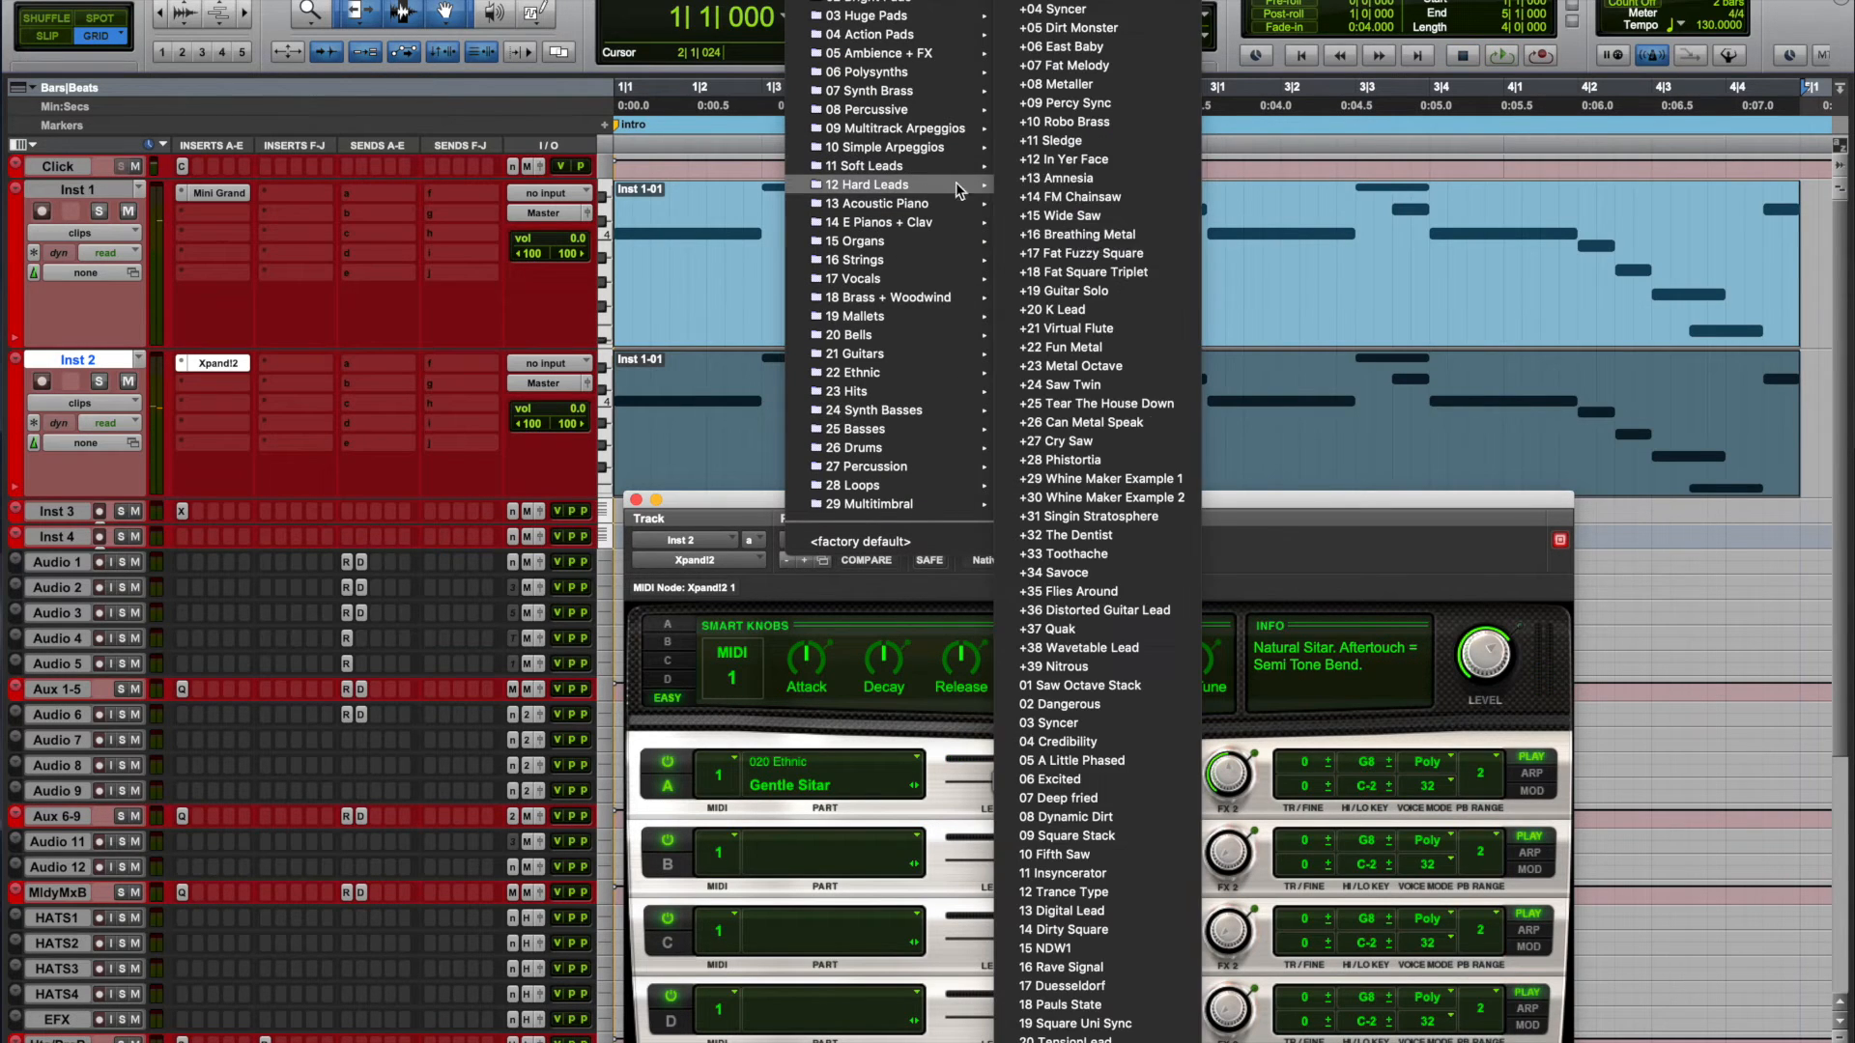
left_click(1098, 252)
key("space")
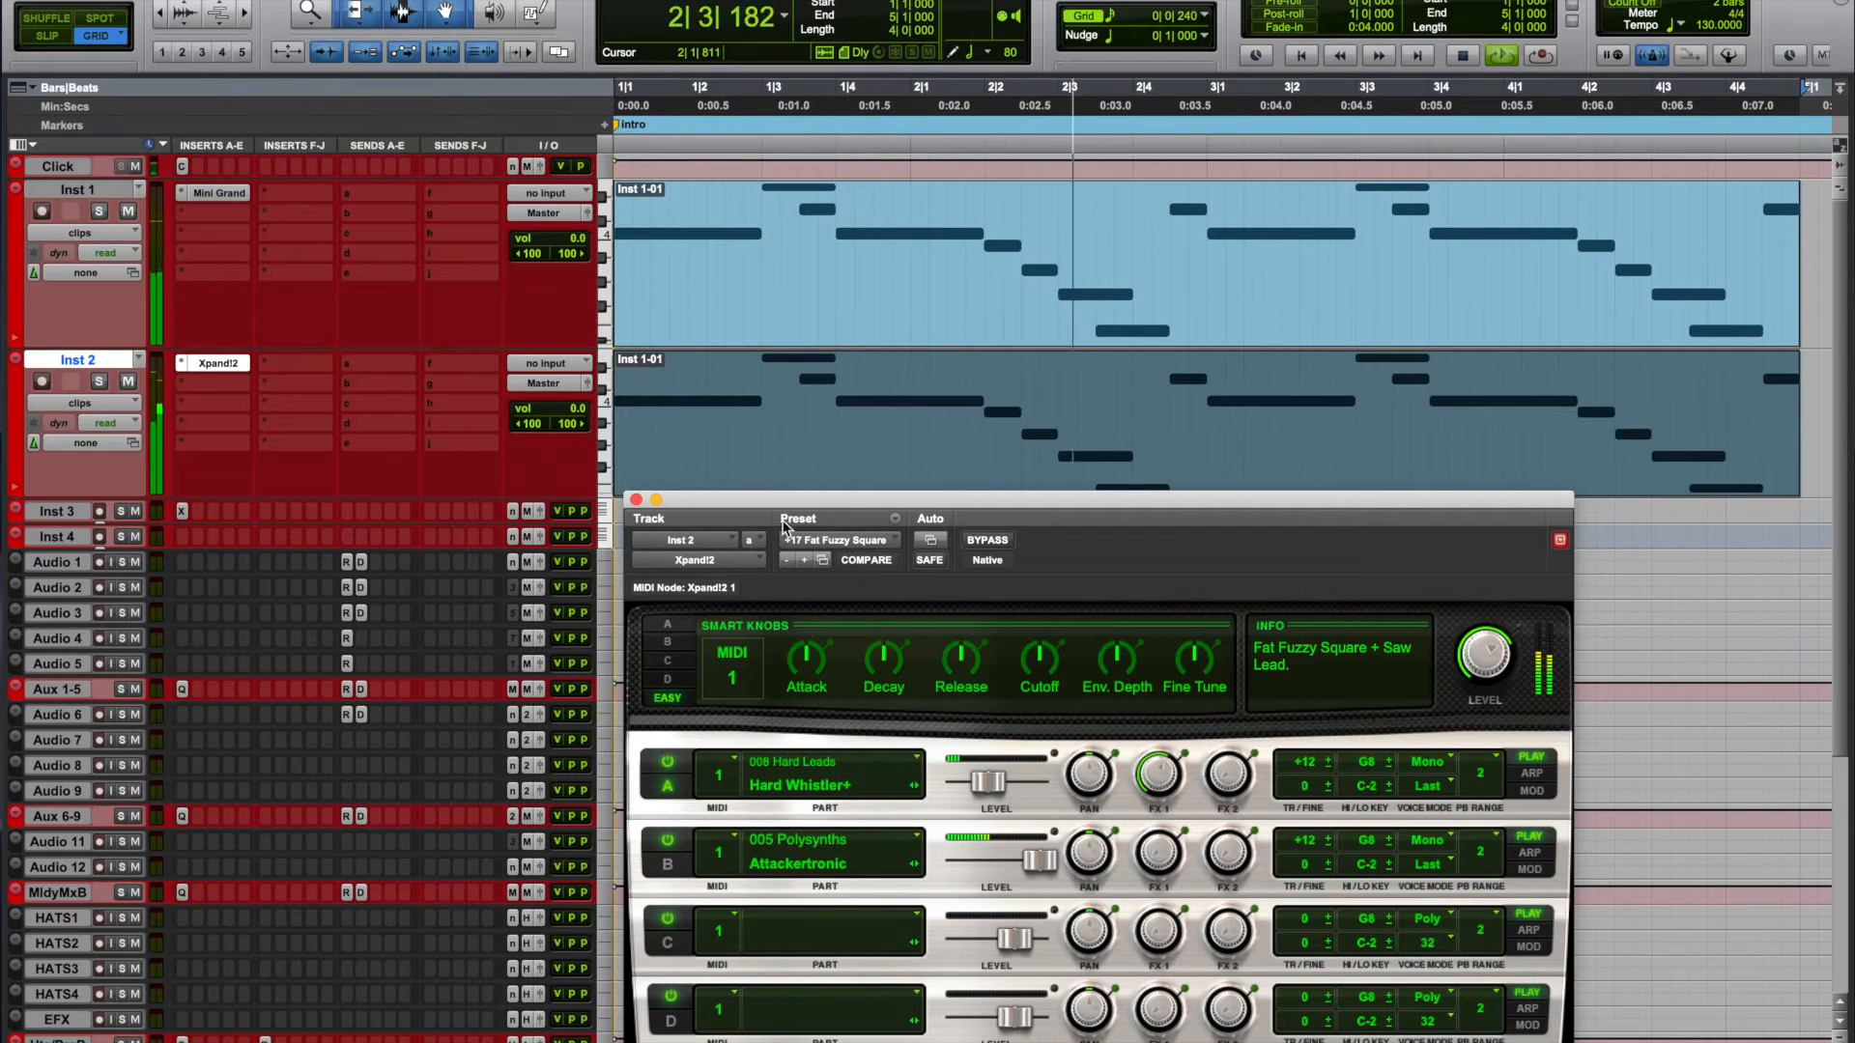
key("space")
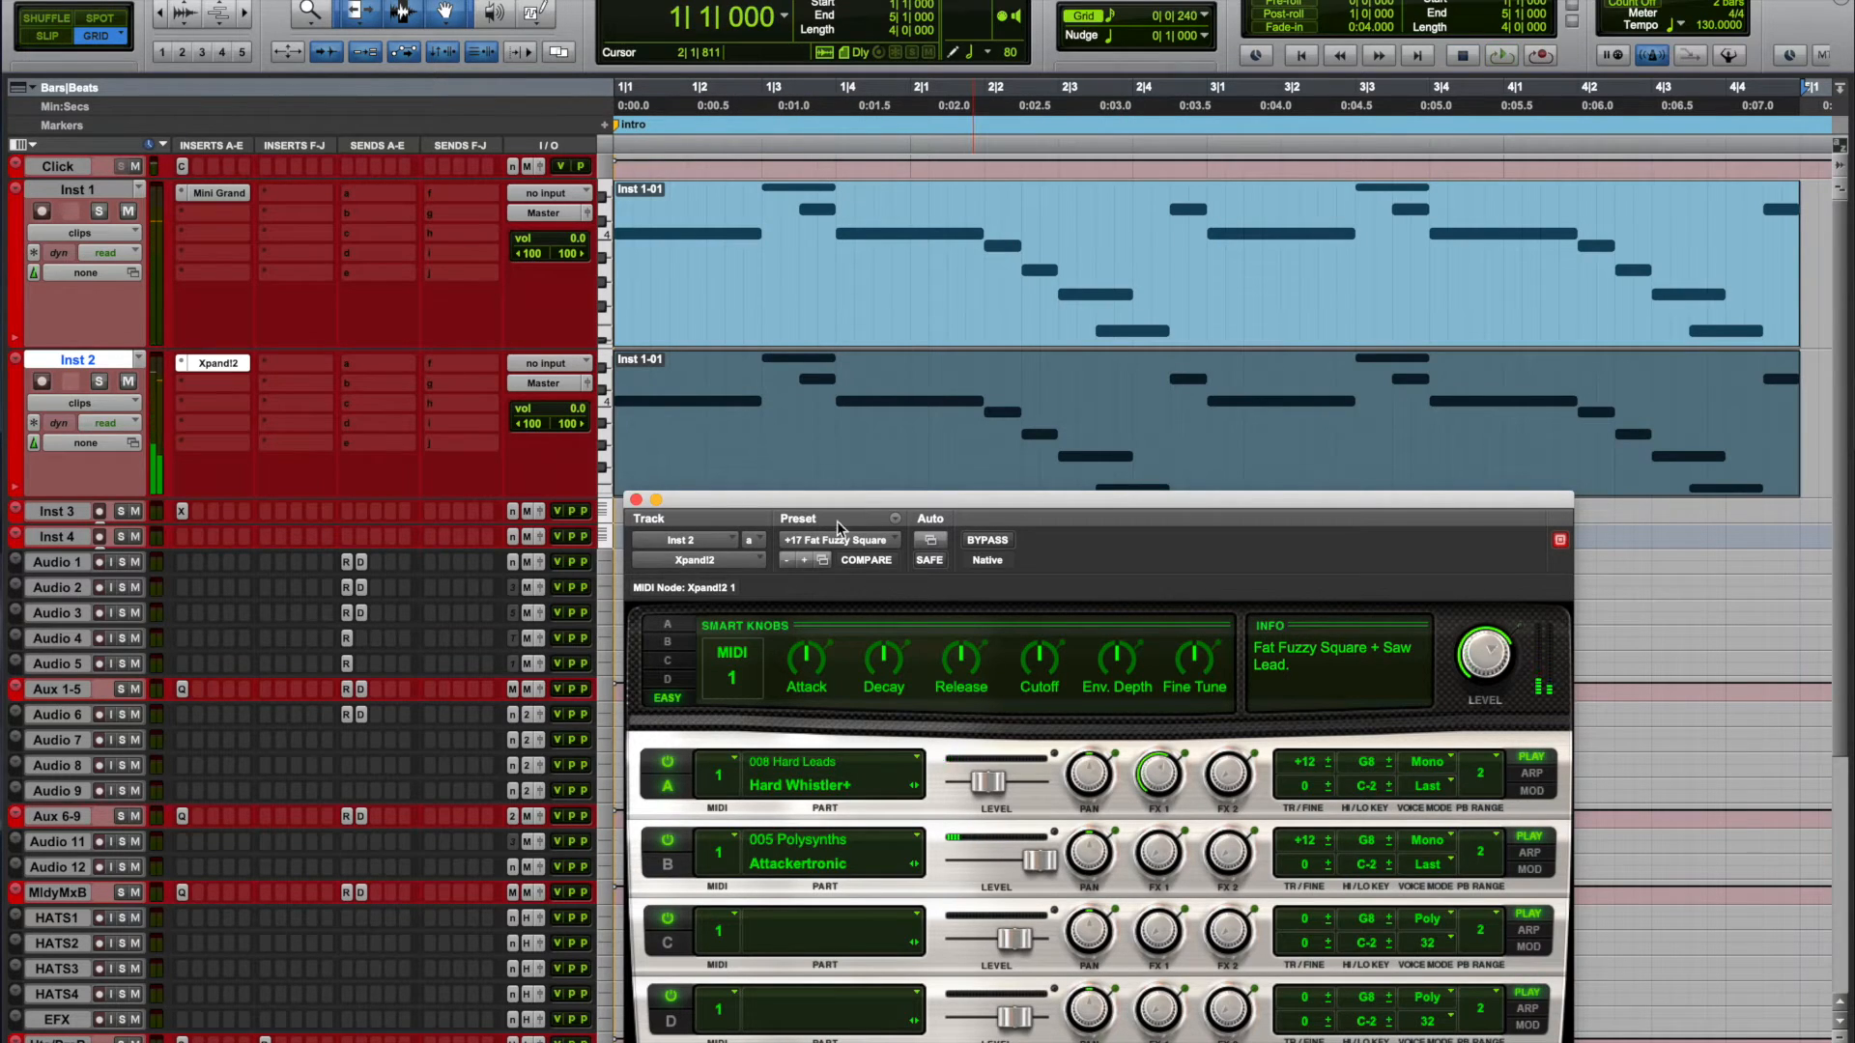
left_click(637, 499)
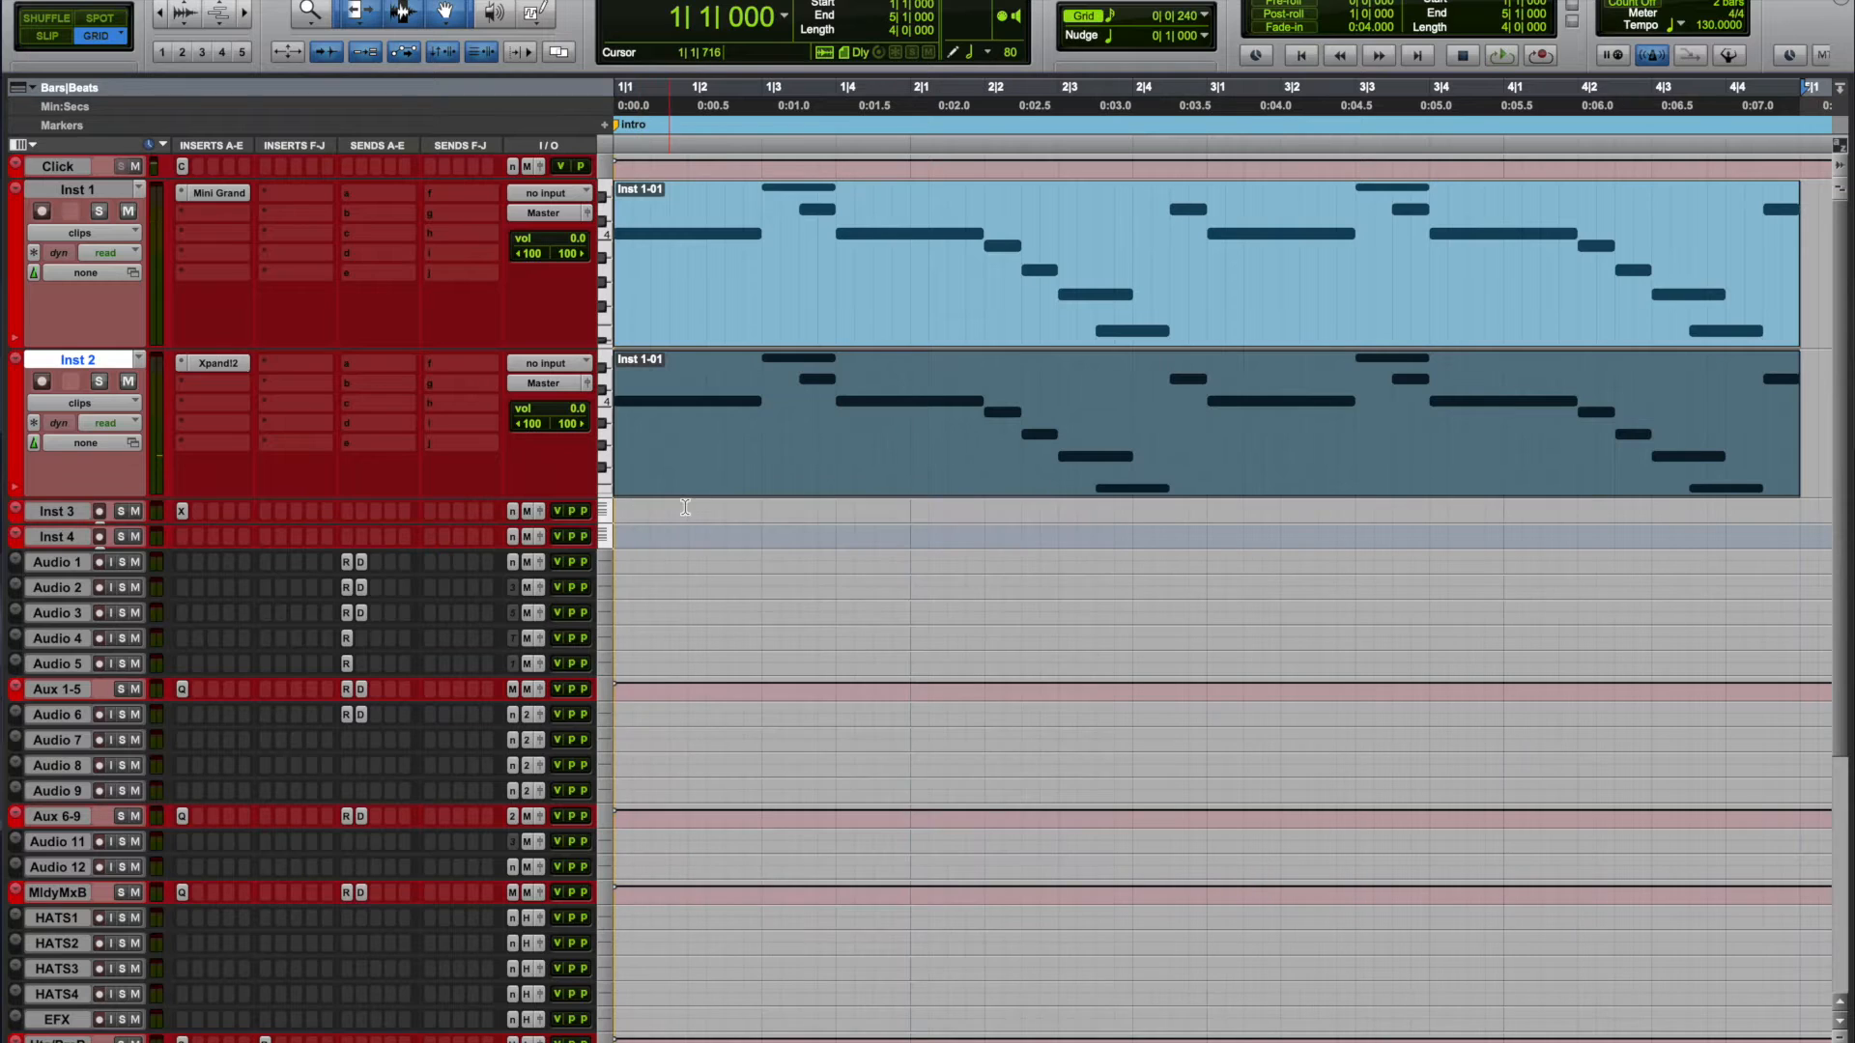
Step: Enlarge the Inst 3 and Inst 4 tracks and reduce the height of the Inst 1 and Inst 2 tracks
key("super+bracketleft")
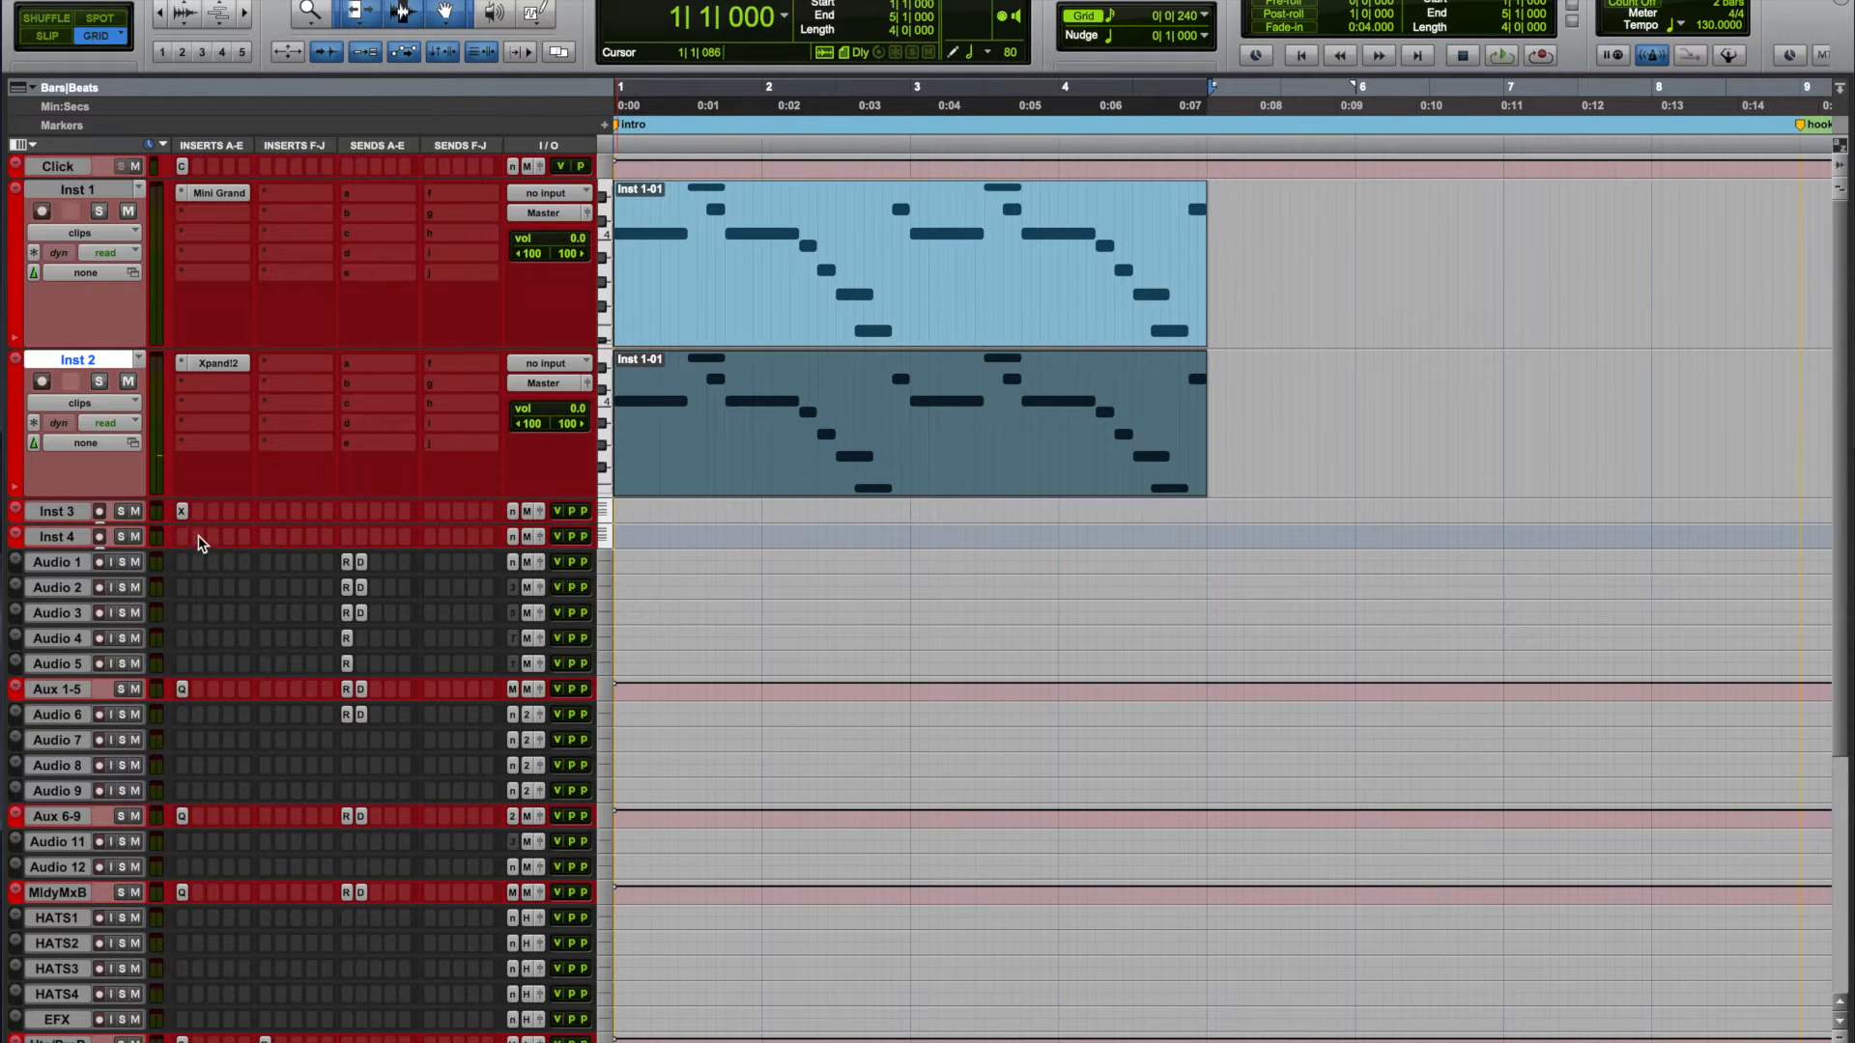
left_click_drag(198, 548, 193, 589)
left_click_drag(228, 523, 231, 584)
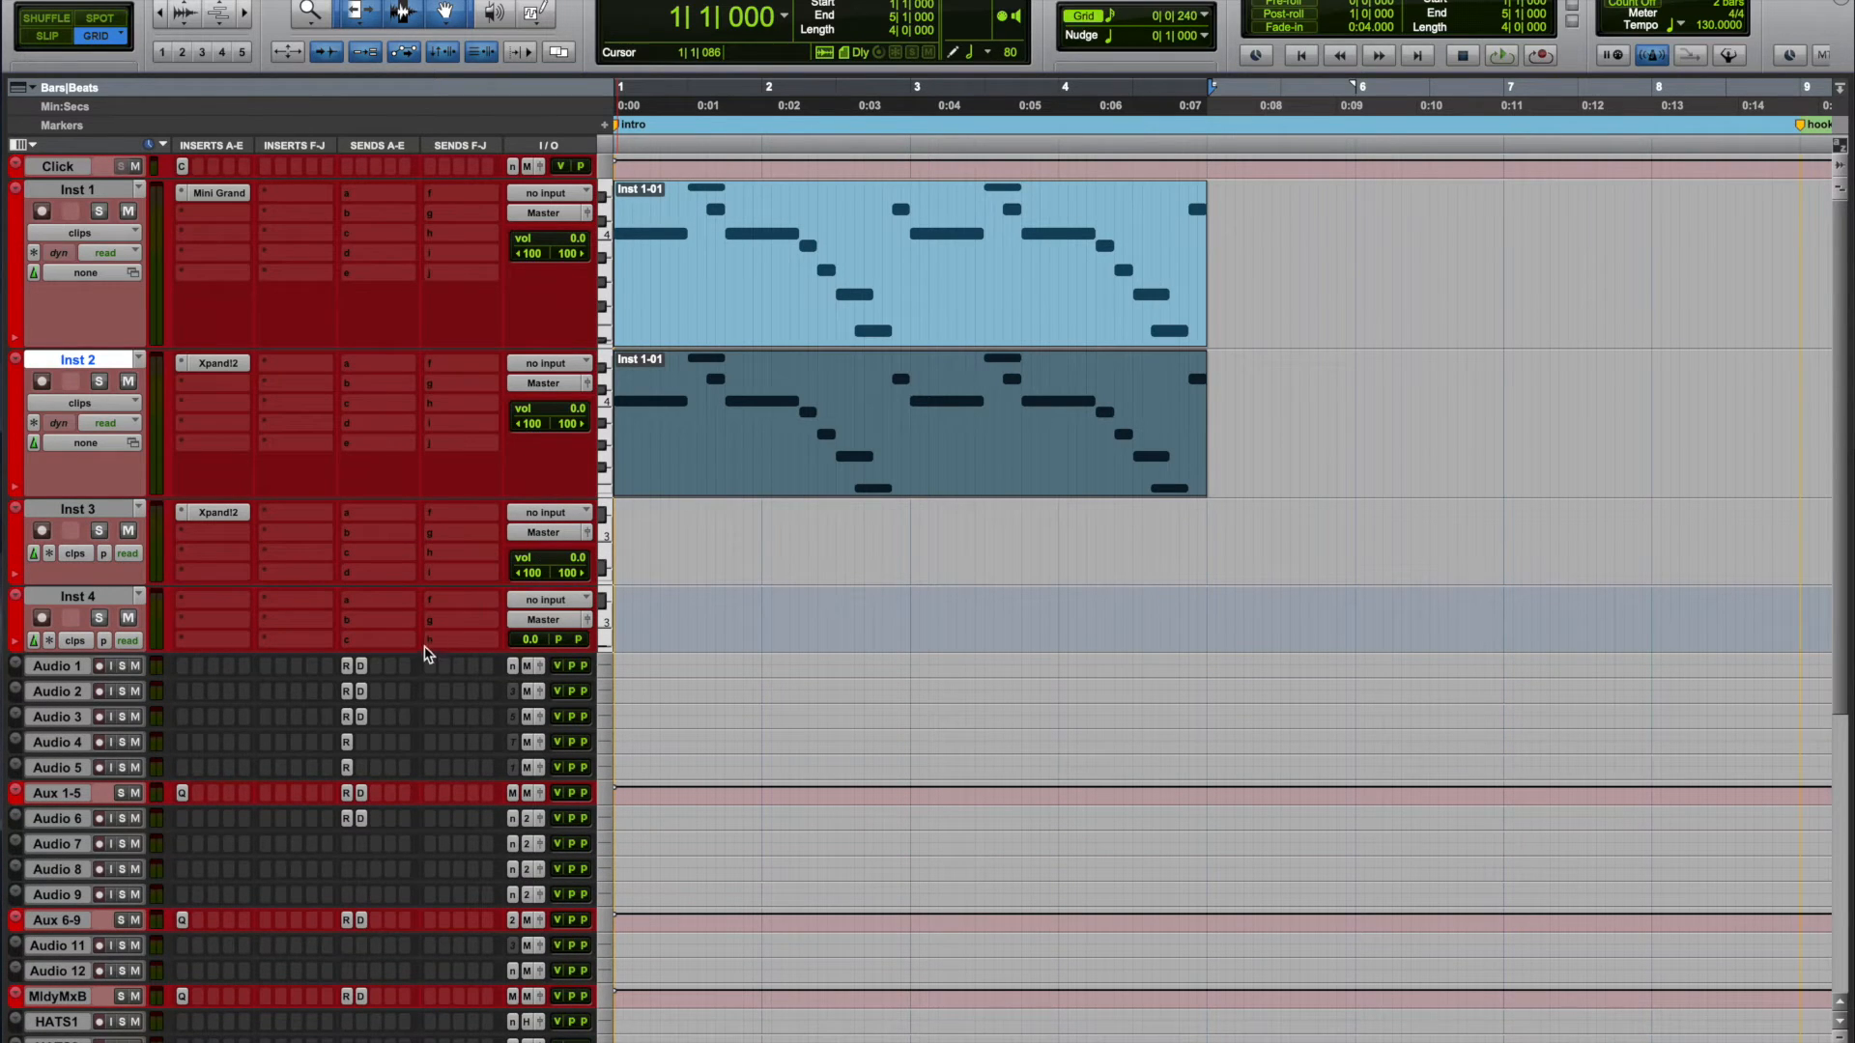
mouse_move(423, 650)
left_mouse_down()
mouse_move(422, 683)
mouse_move(425, 648)
left_mouse_up()
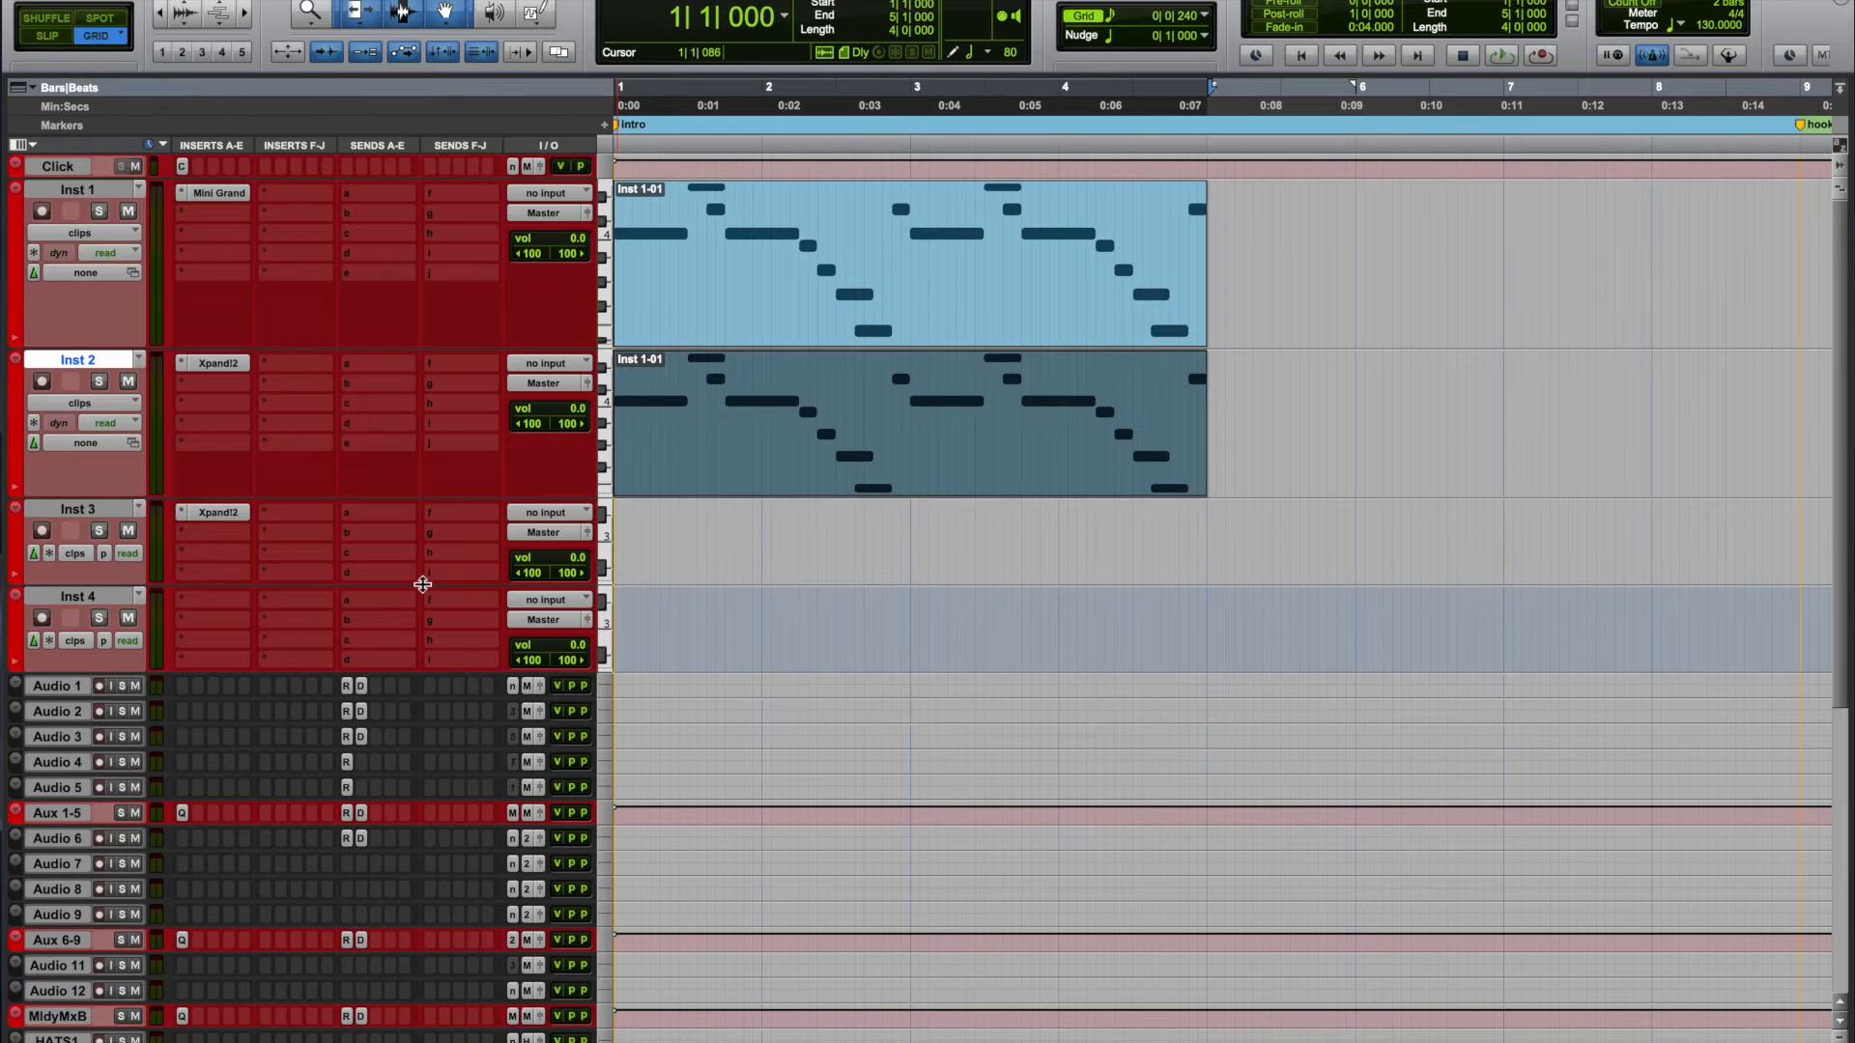
left_click_drag(411, 509, 413, 259)
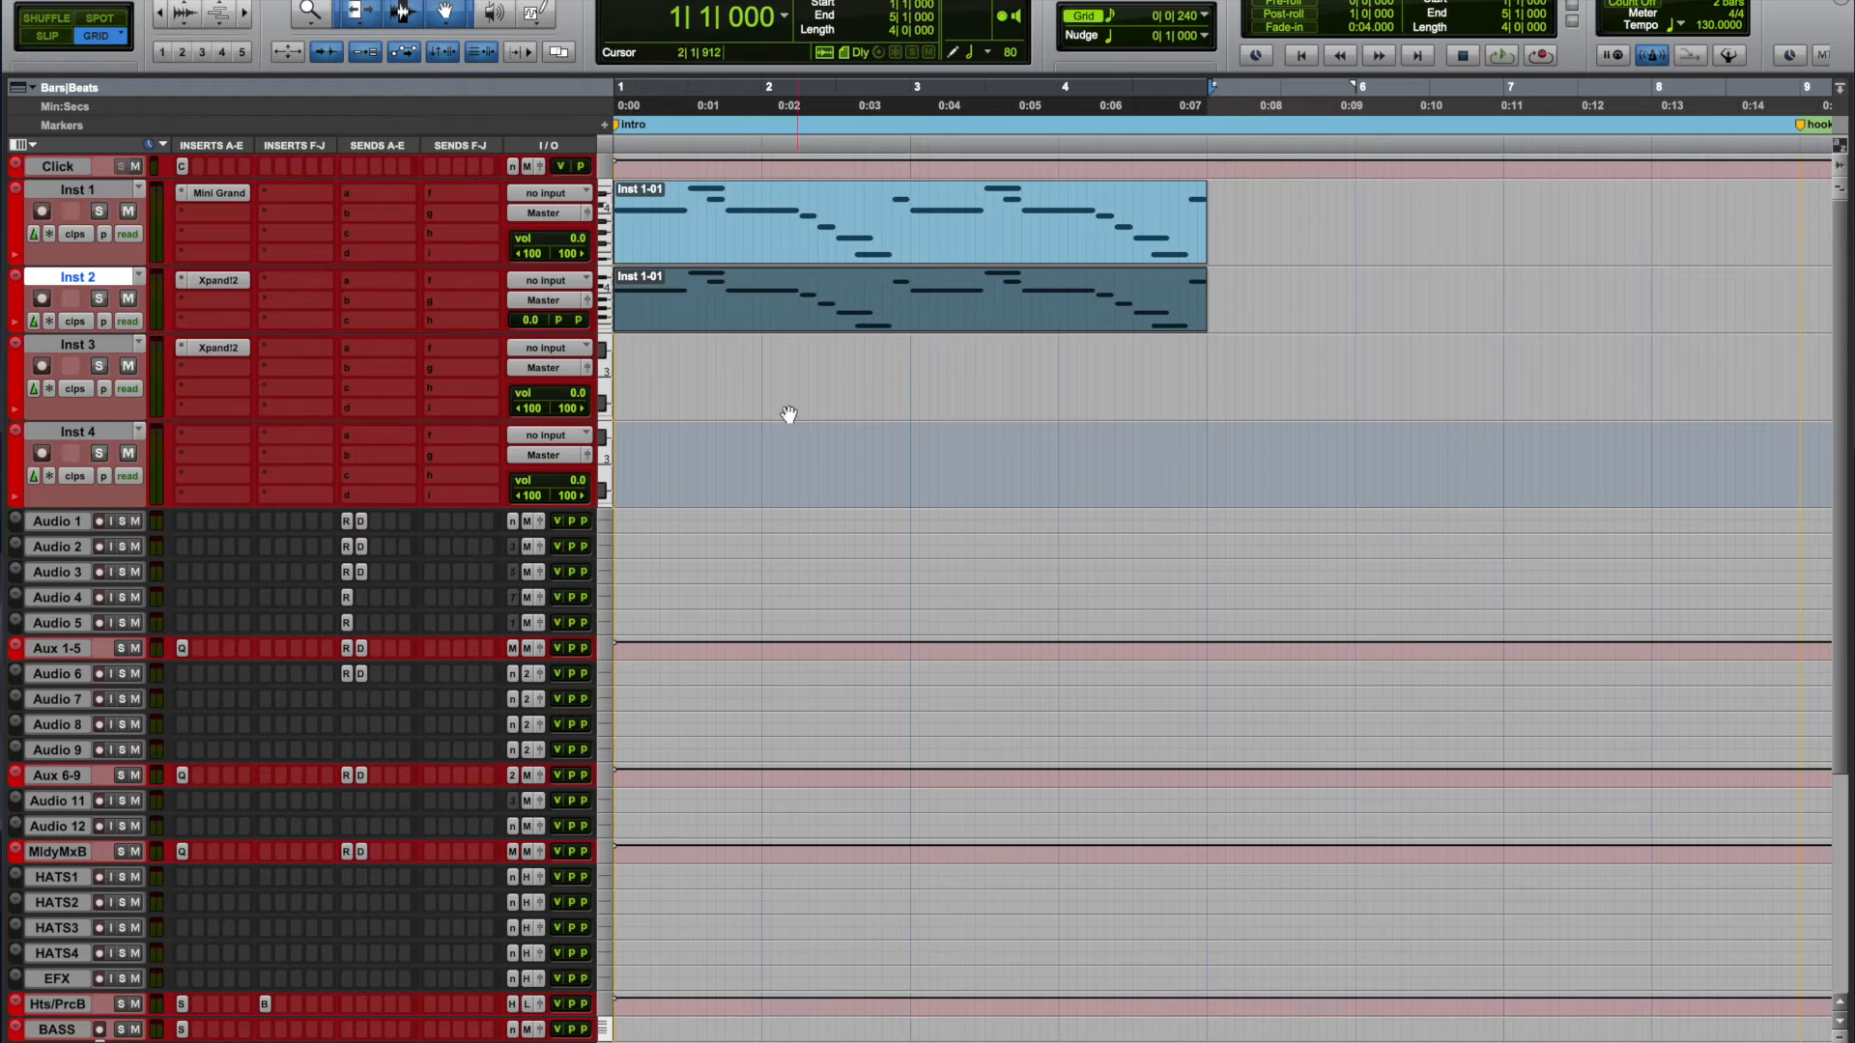
Step: Bounce the Inst 1 and Inst 2 clips to audio on the Audio 1 and Audio 2 tracks at bar 1
scroll(407, 615, "down", 1)
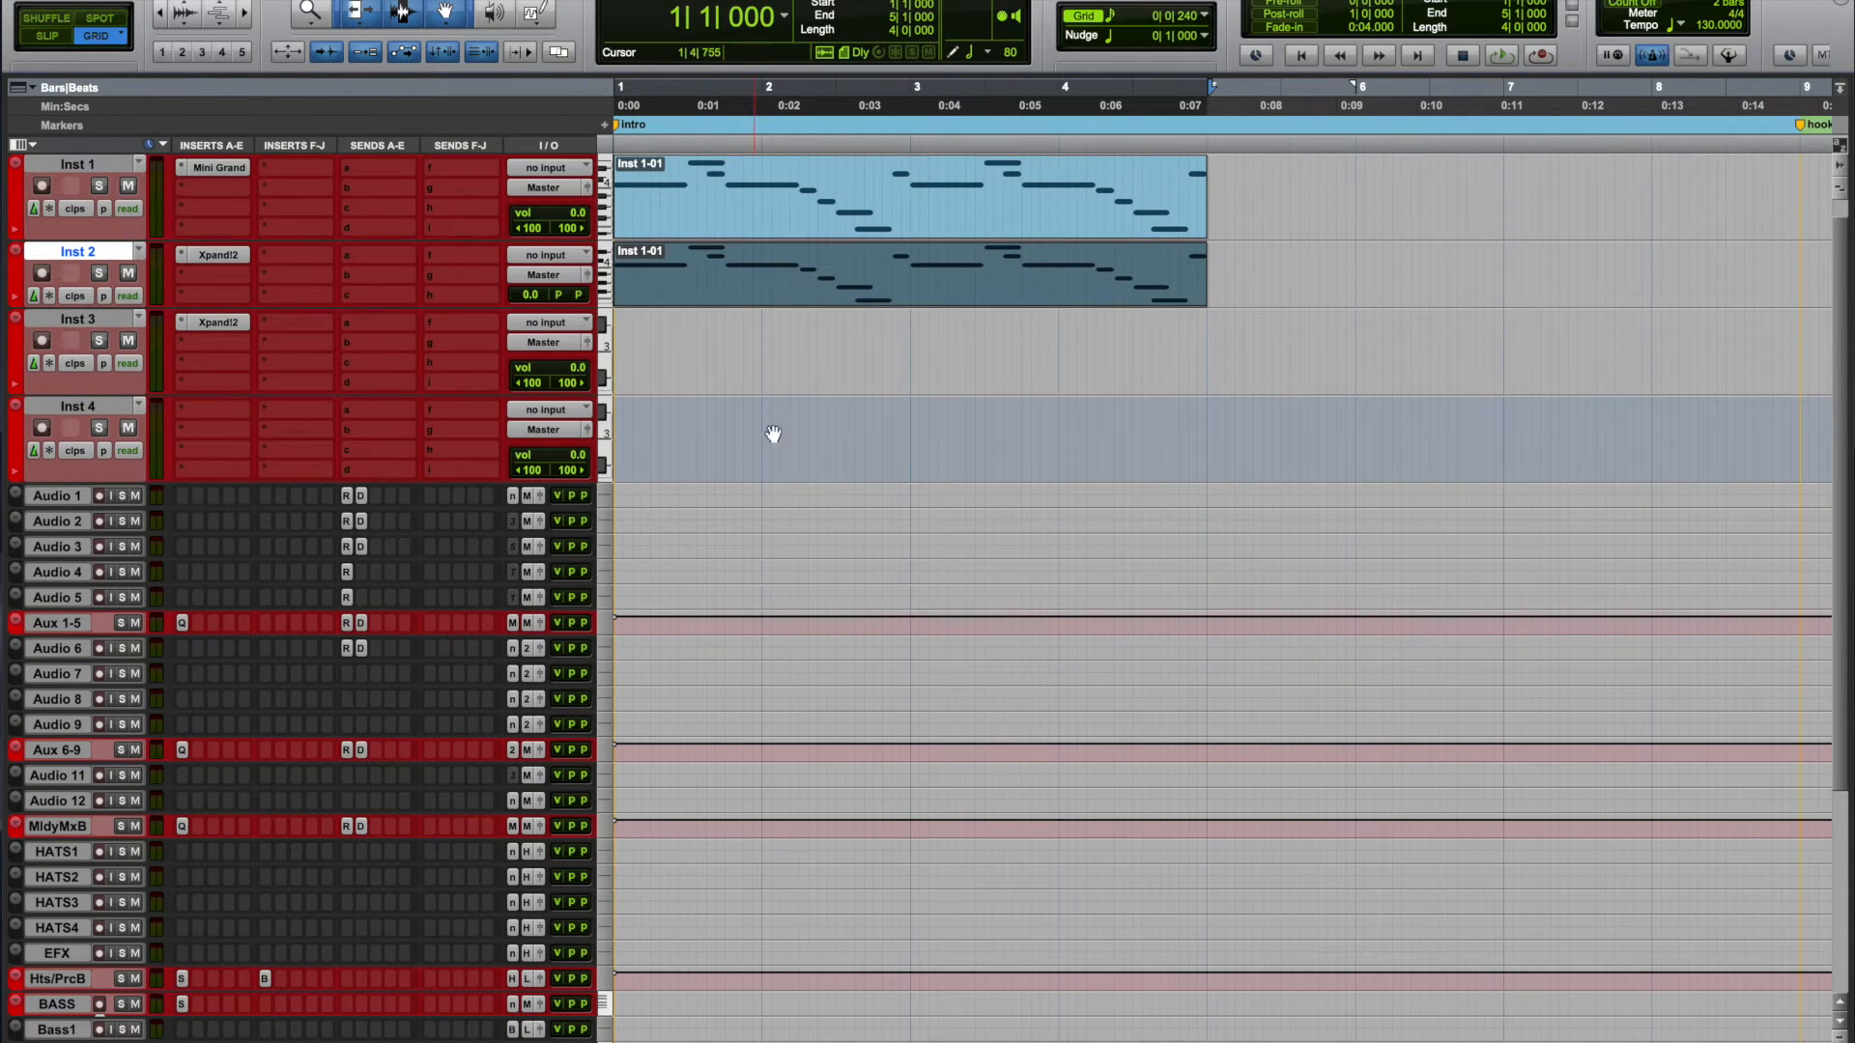
left_click(931, 230, "shift")
left_click_drag(900, 287, 881, 519)
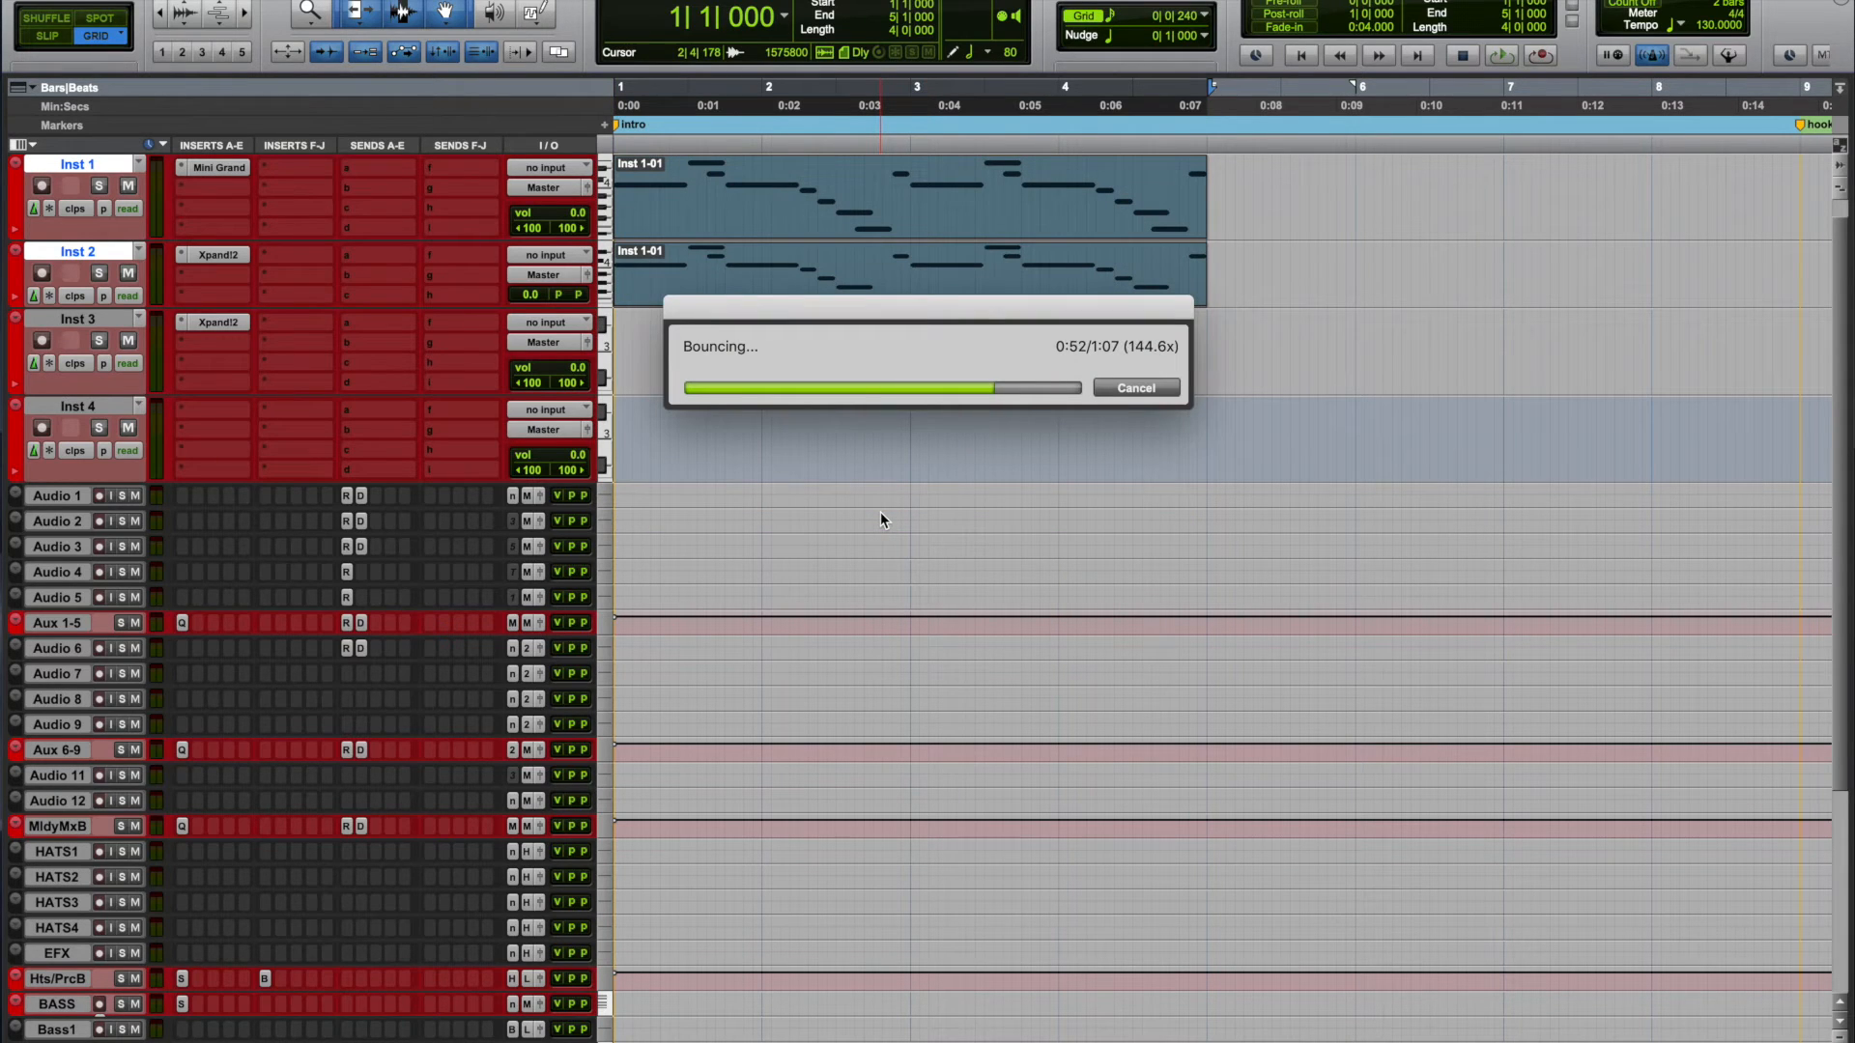
key("space")
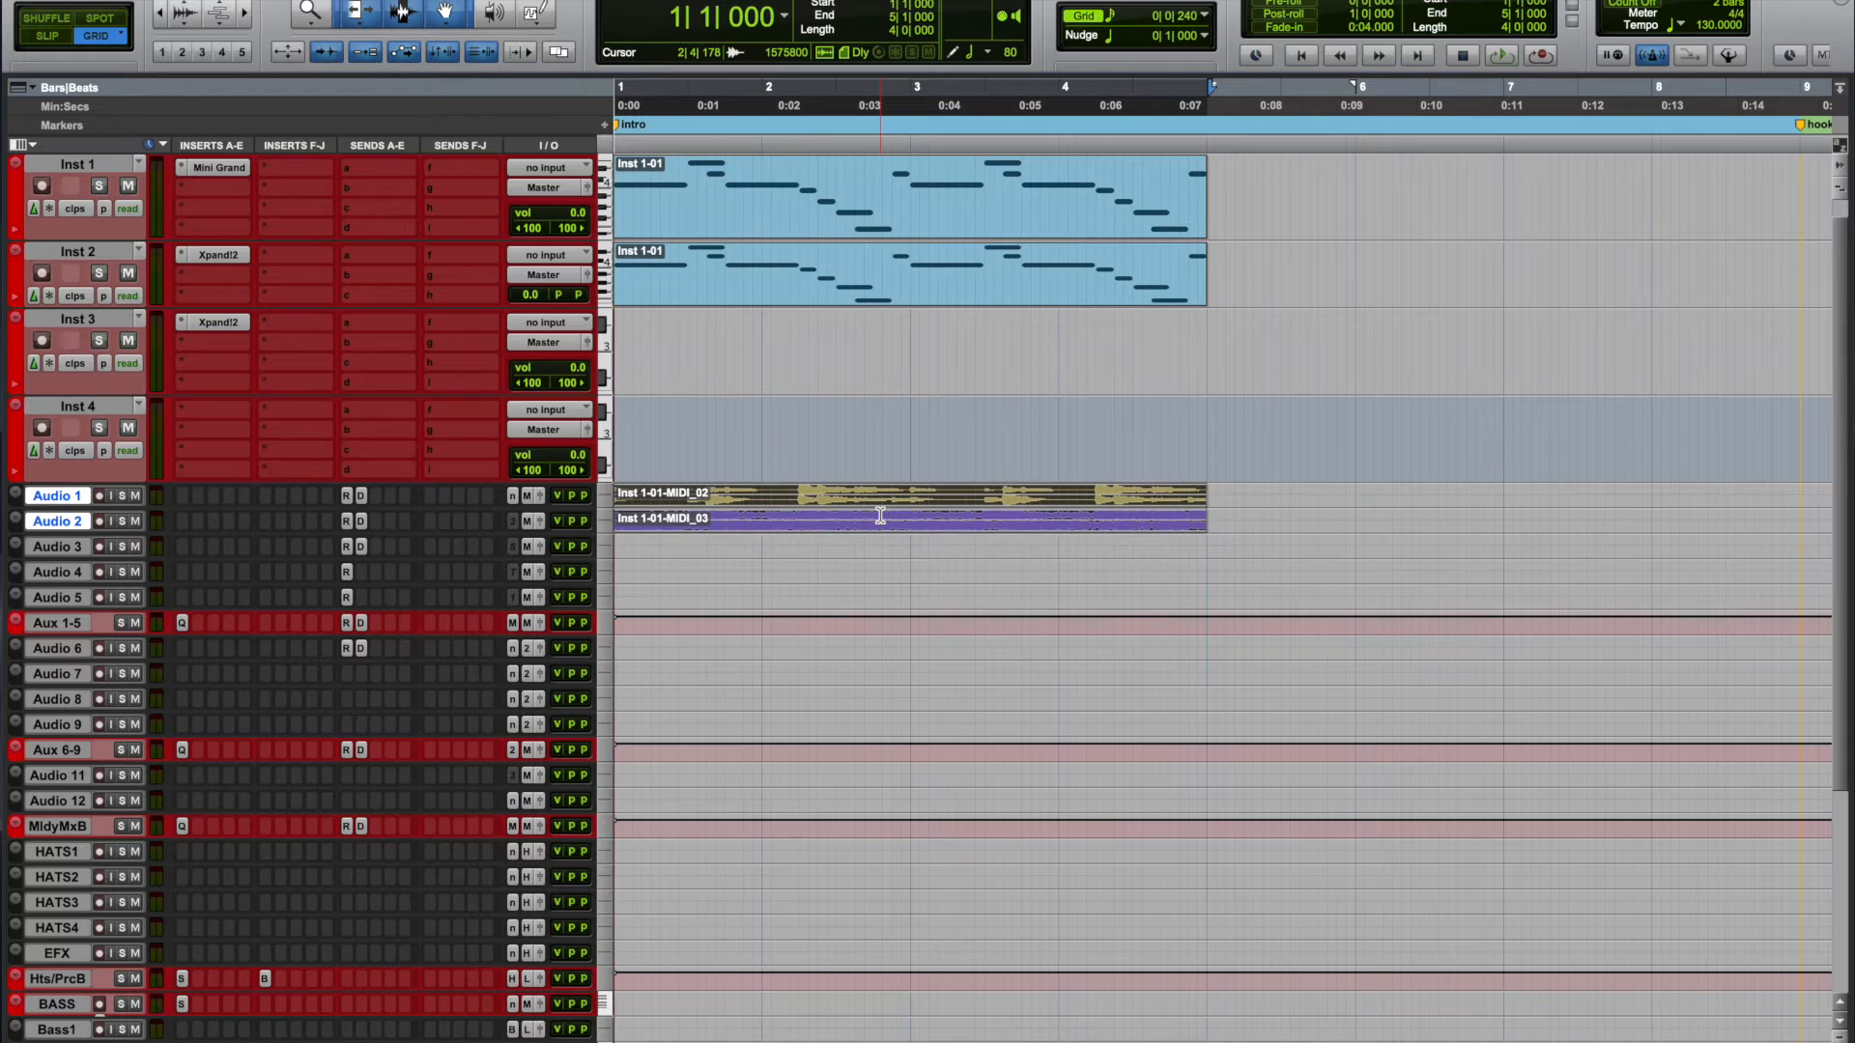
Step: Mute the Inst 1 and Inst 2 tracks and play back the bounced audio clips
key("space")
left_click(128, 274)
left_click(128, 186)
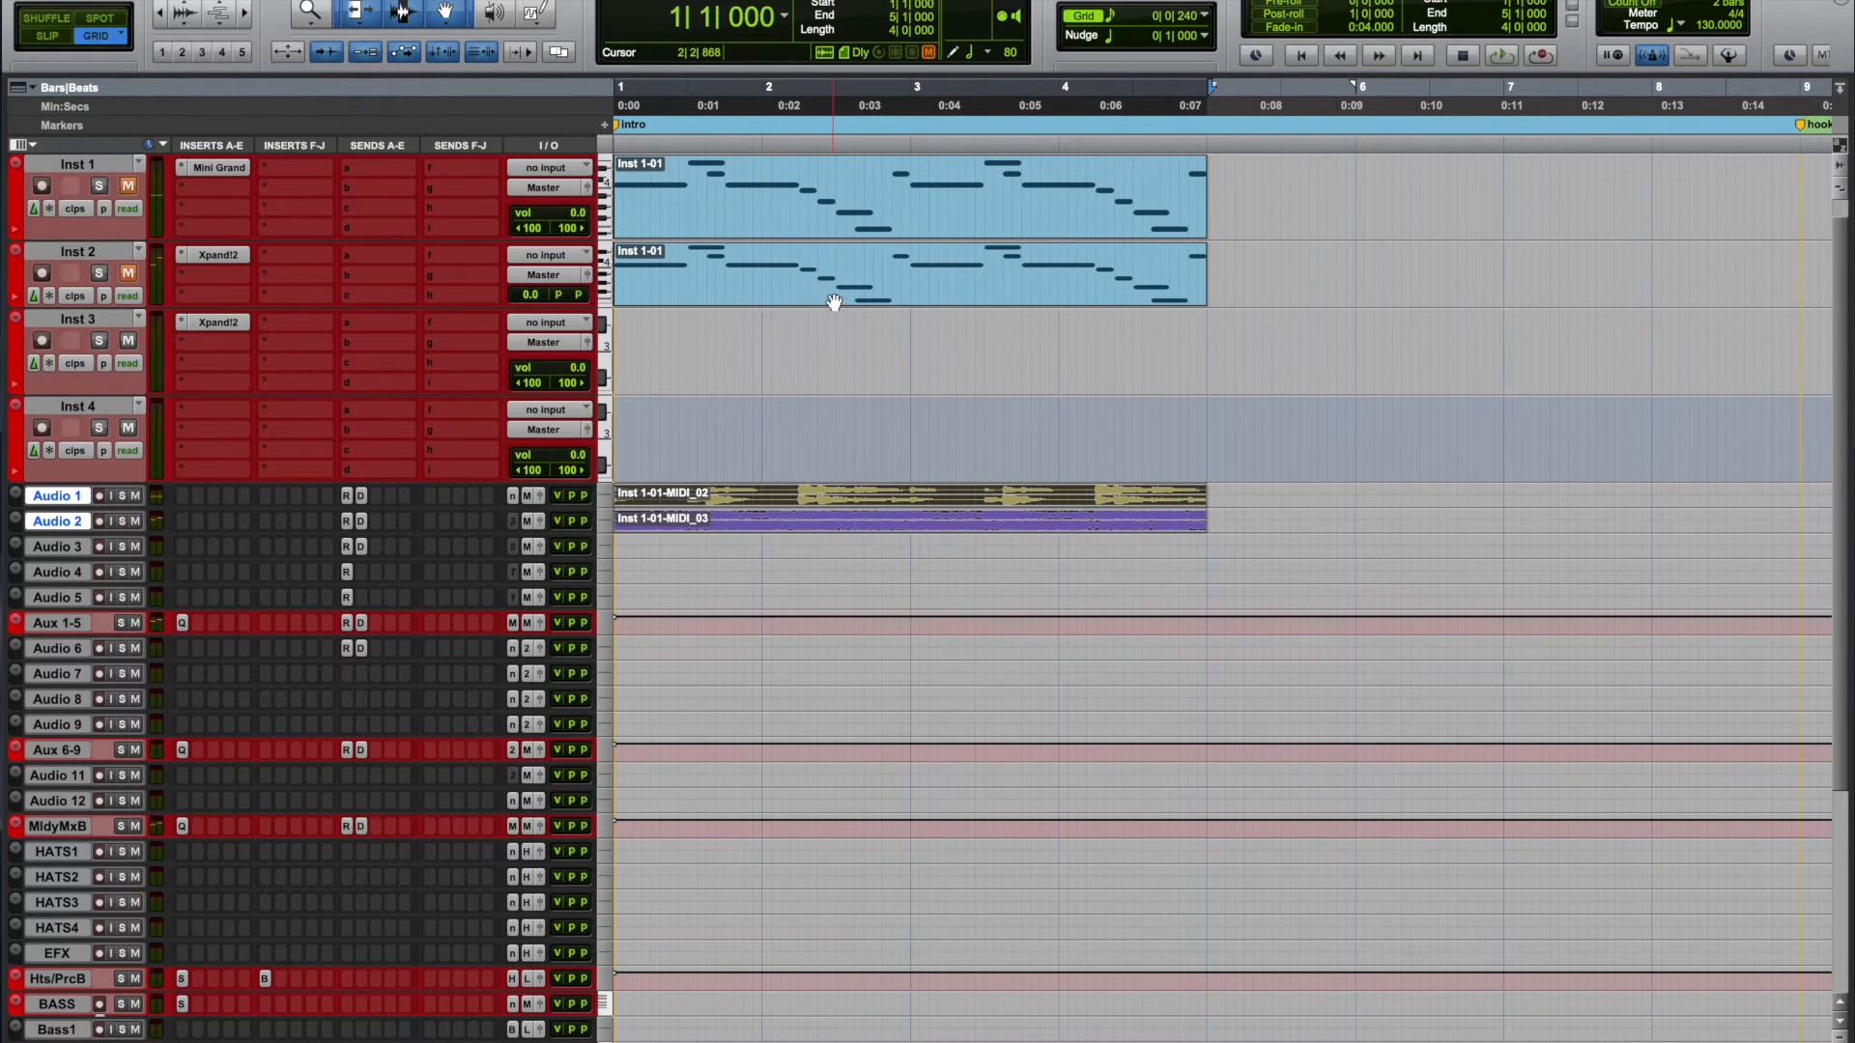
left_click(834, 302)
key("space")
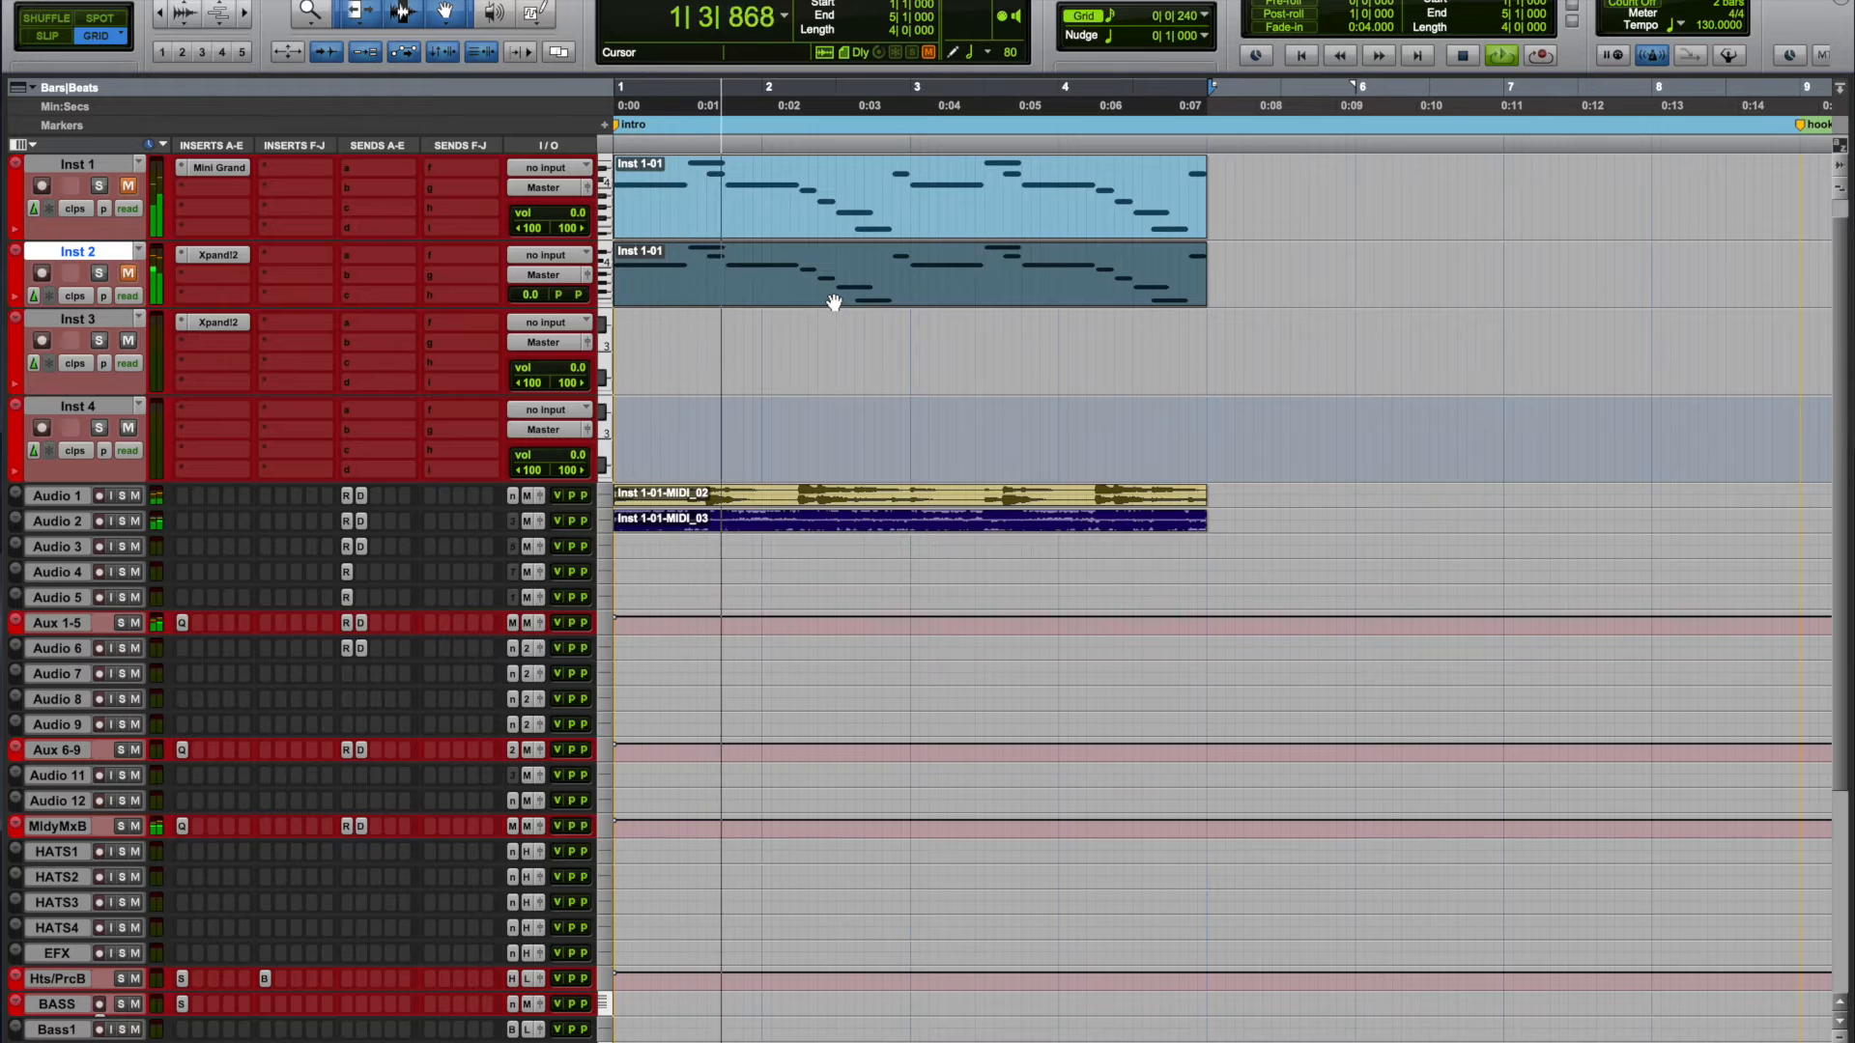
key("space")
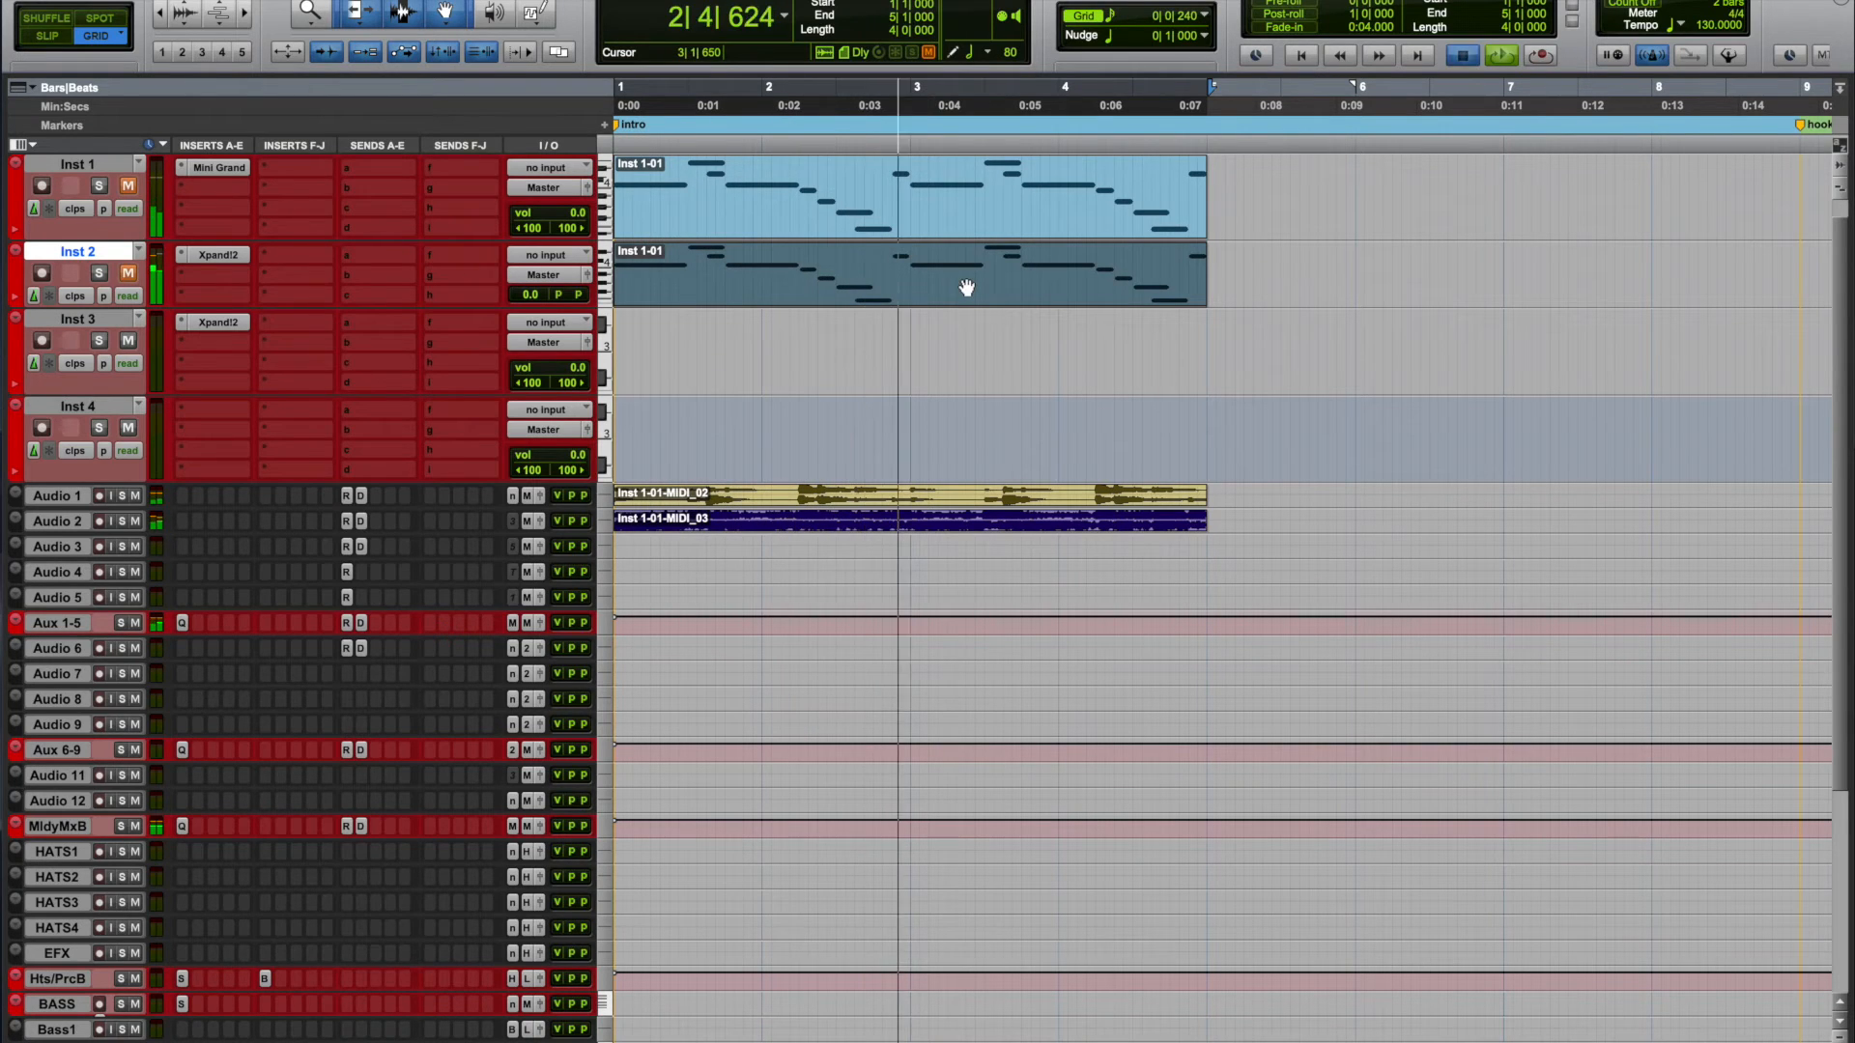
left_click(708, 332)
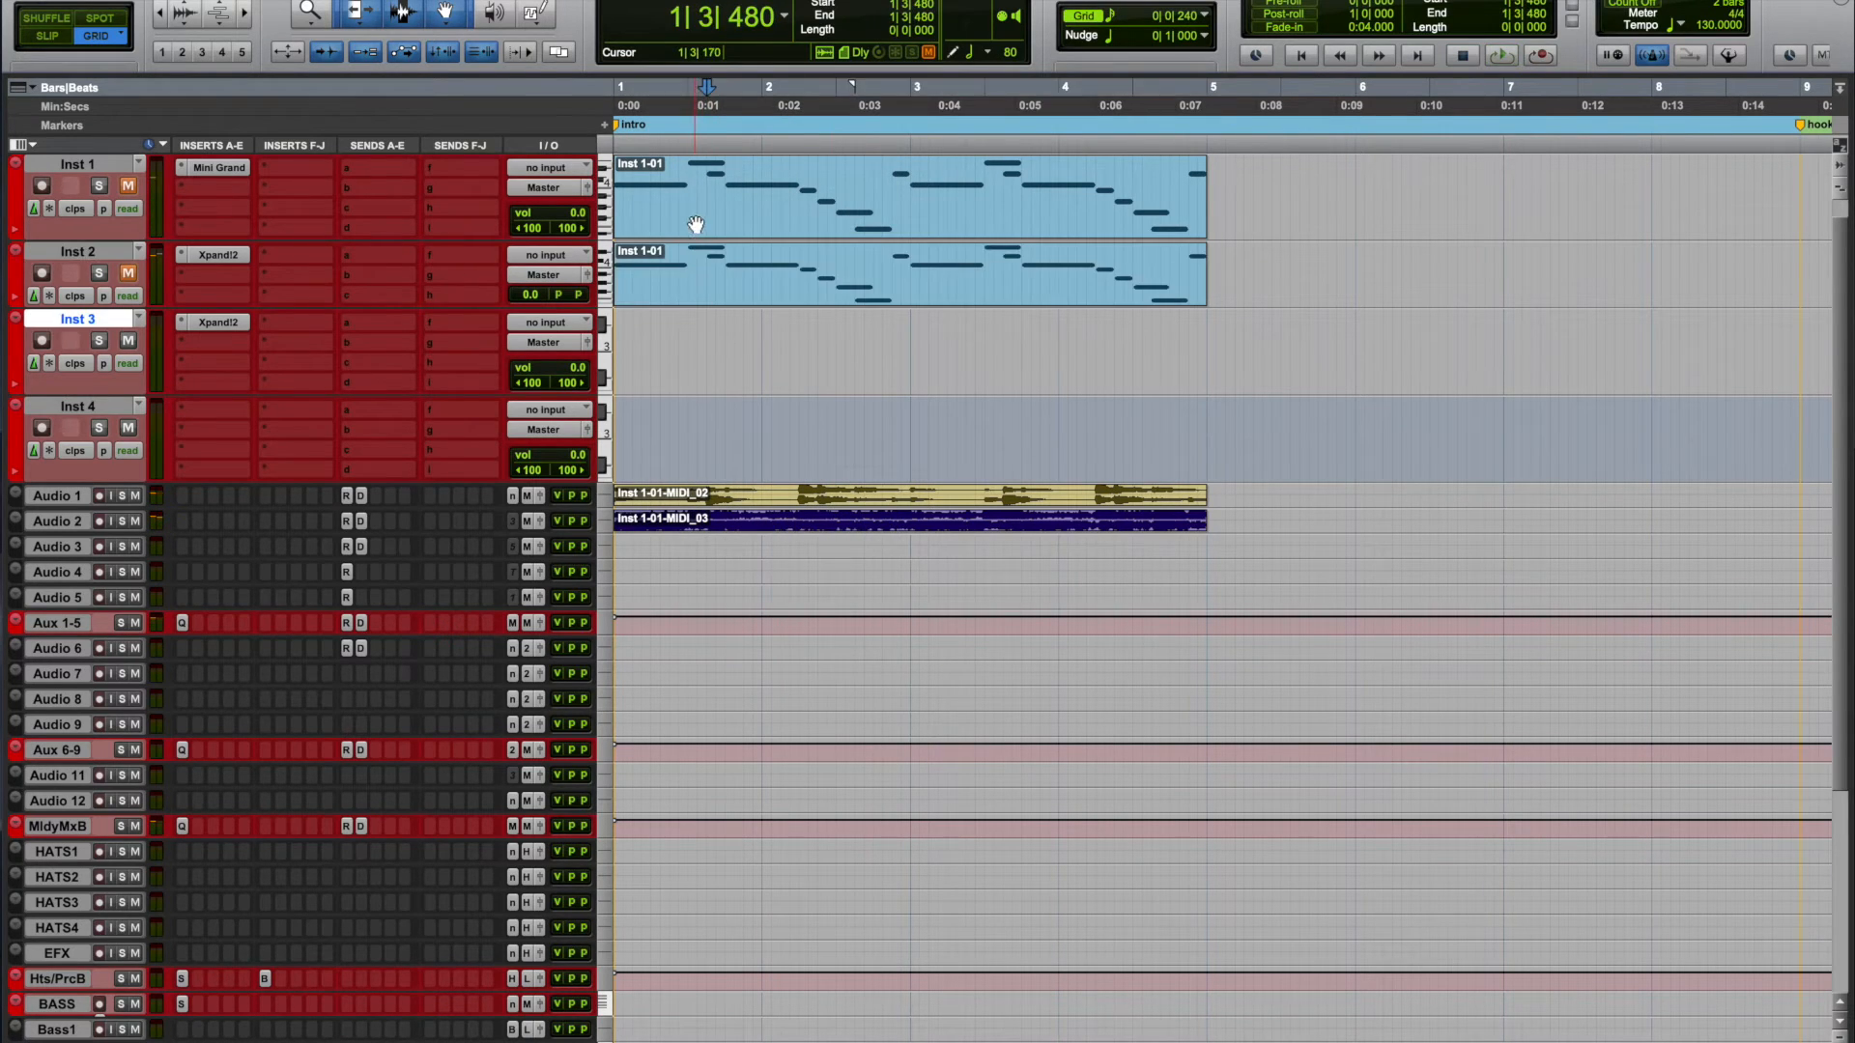
left_click(695, 224)
left_click(681, 295)
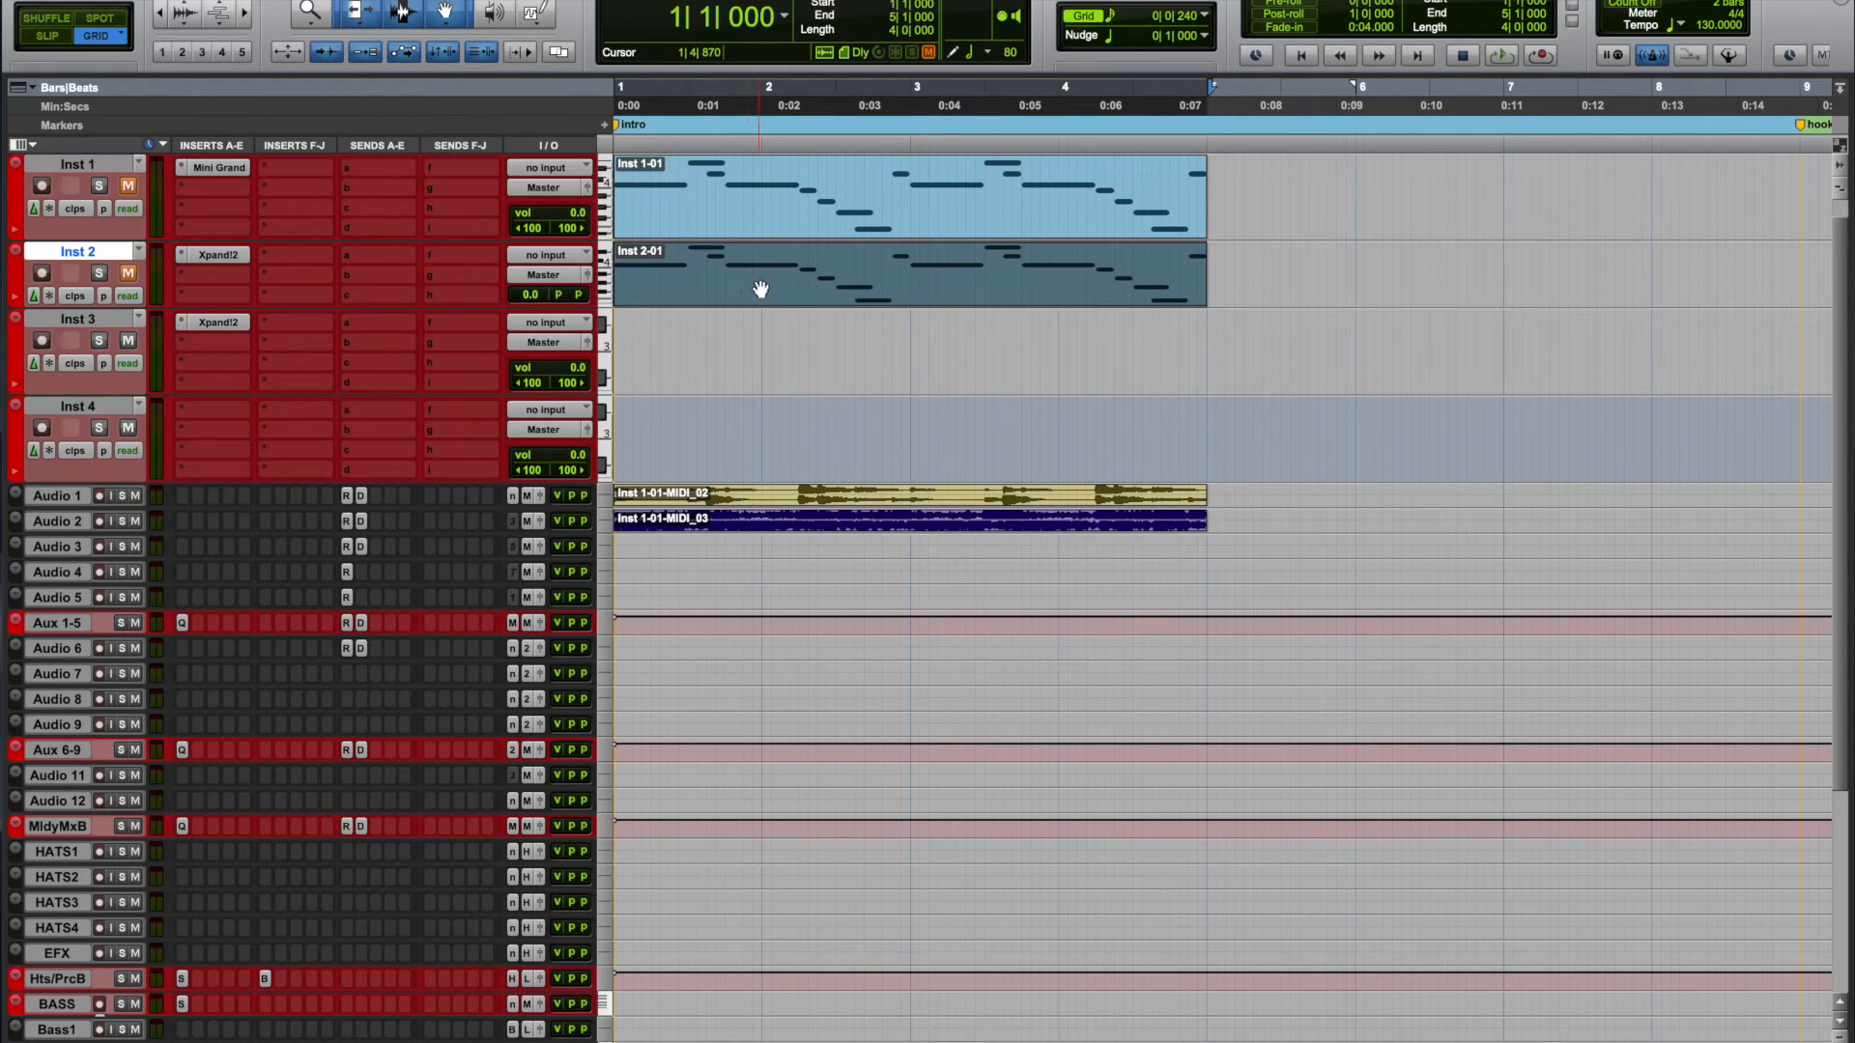
left_click(760, 213)
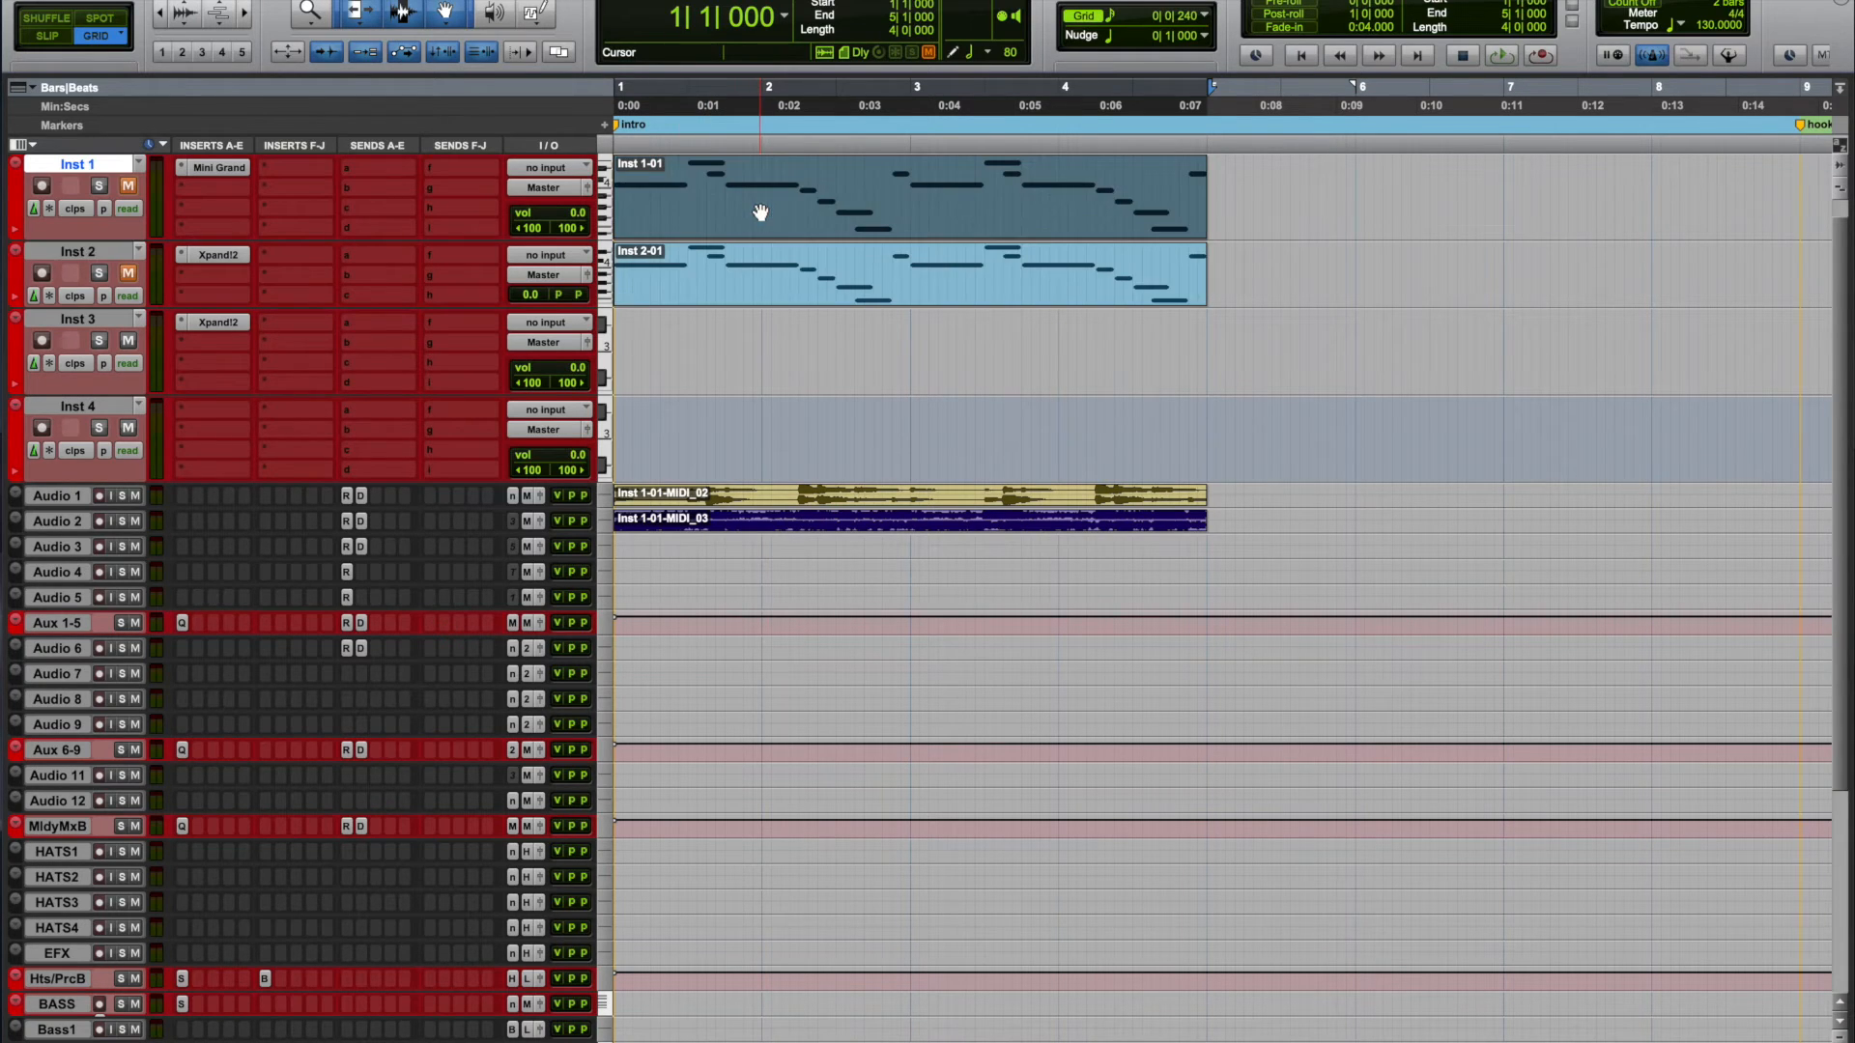
left_click(767, 292)
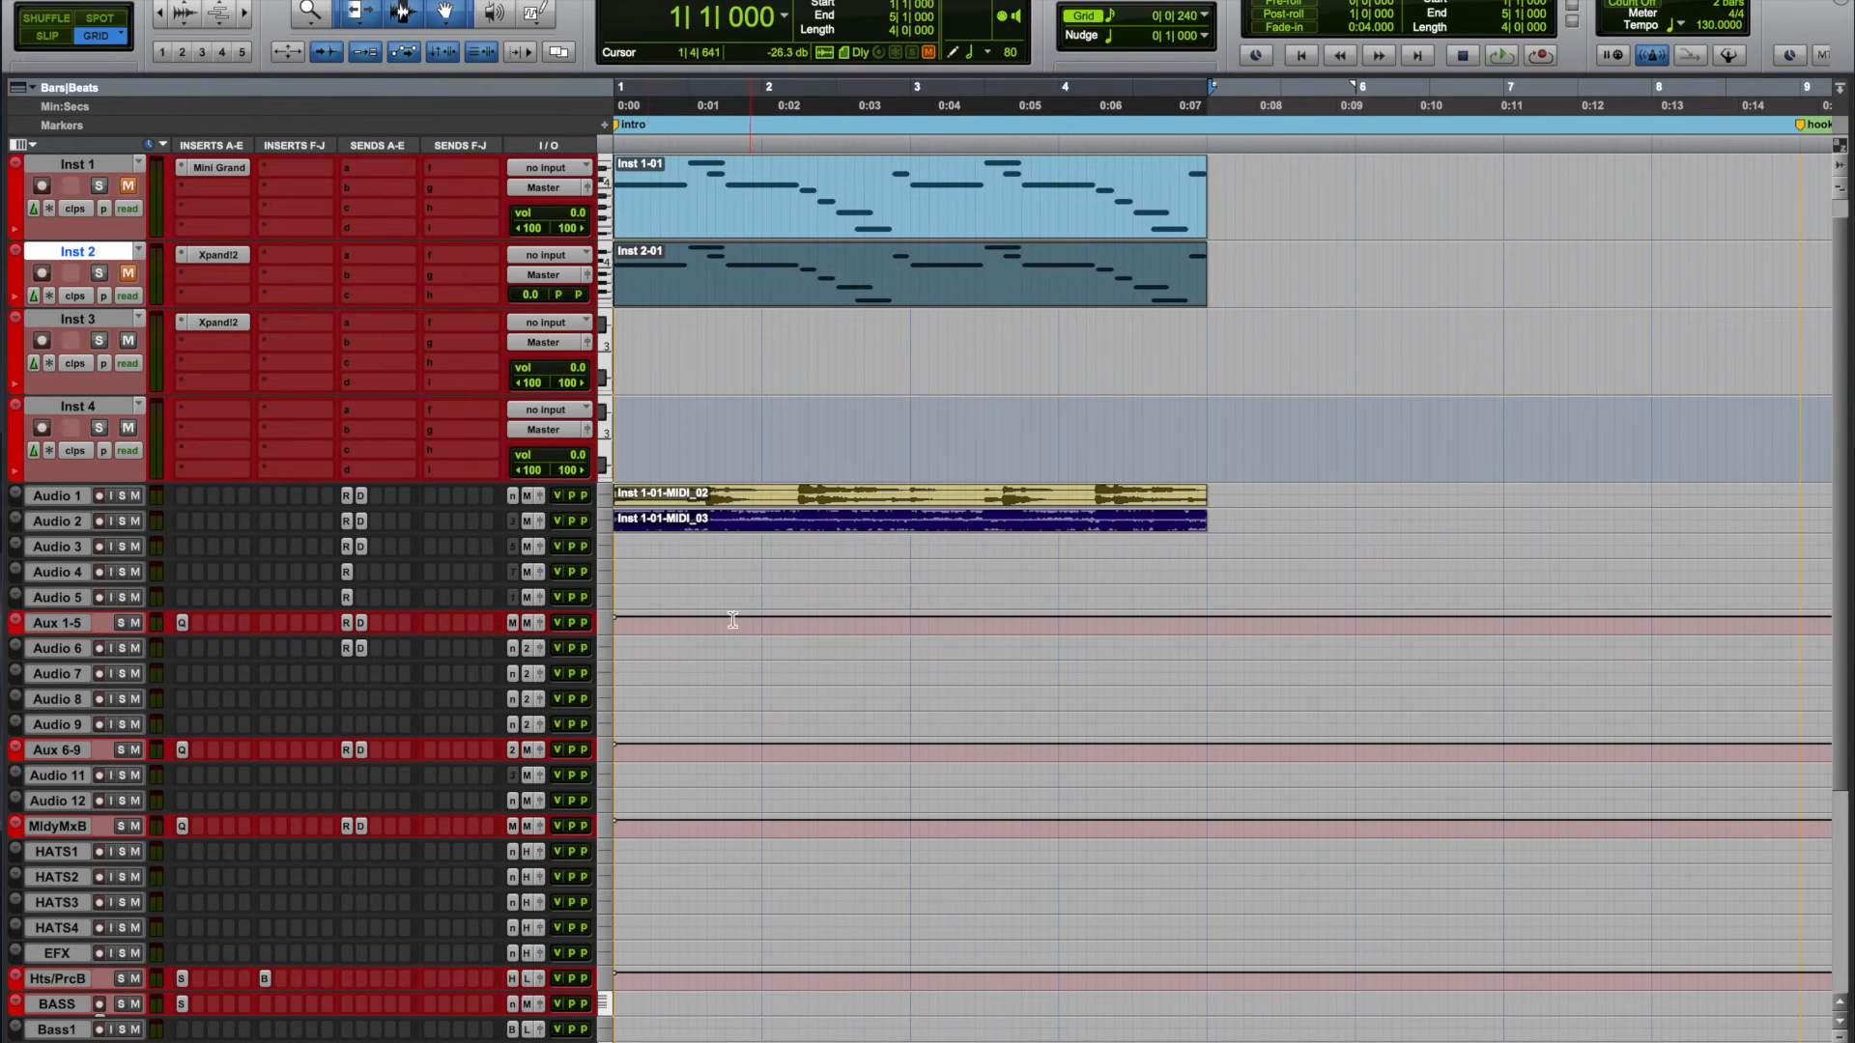
Step: During playback, enable the high-pass filter in the Aux 1-5 EQ3 7-Band and set its frequency to about 898 Hz
left_click(183, 624)
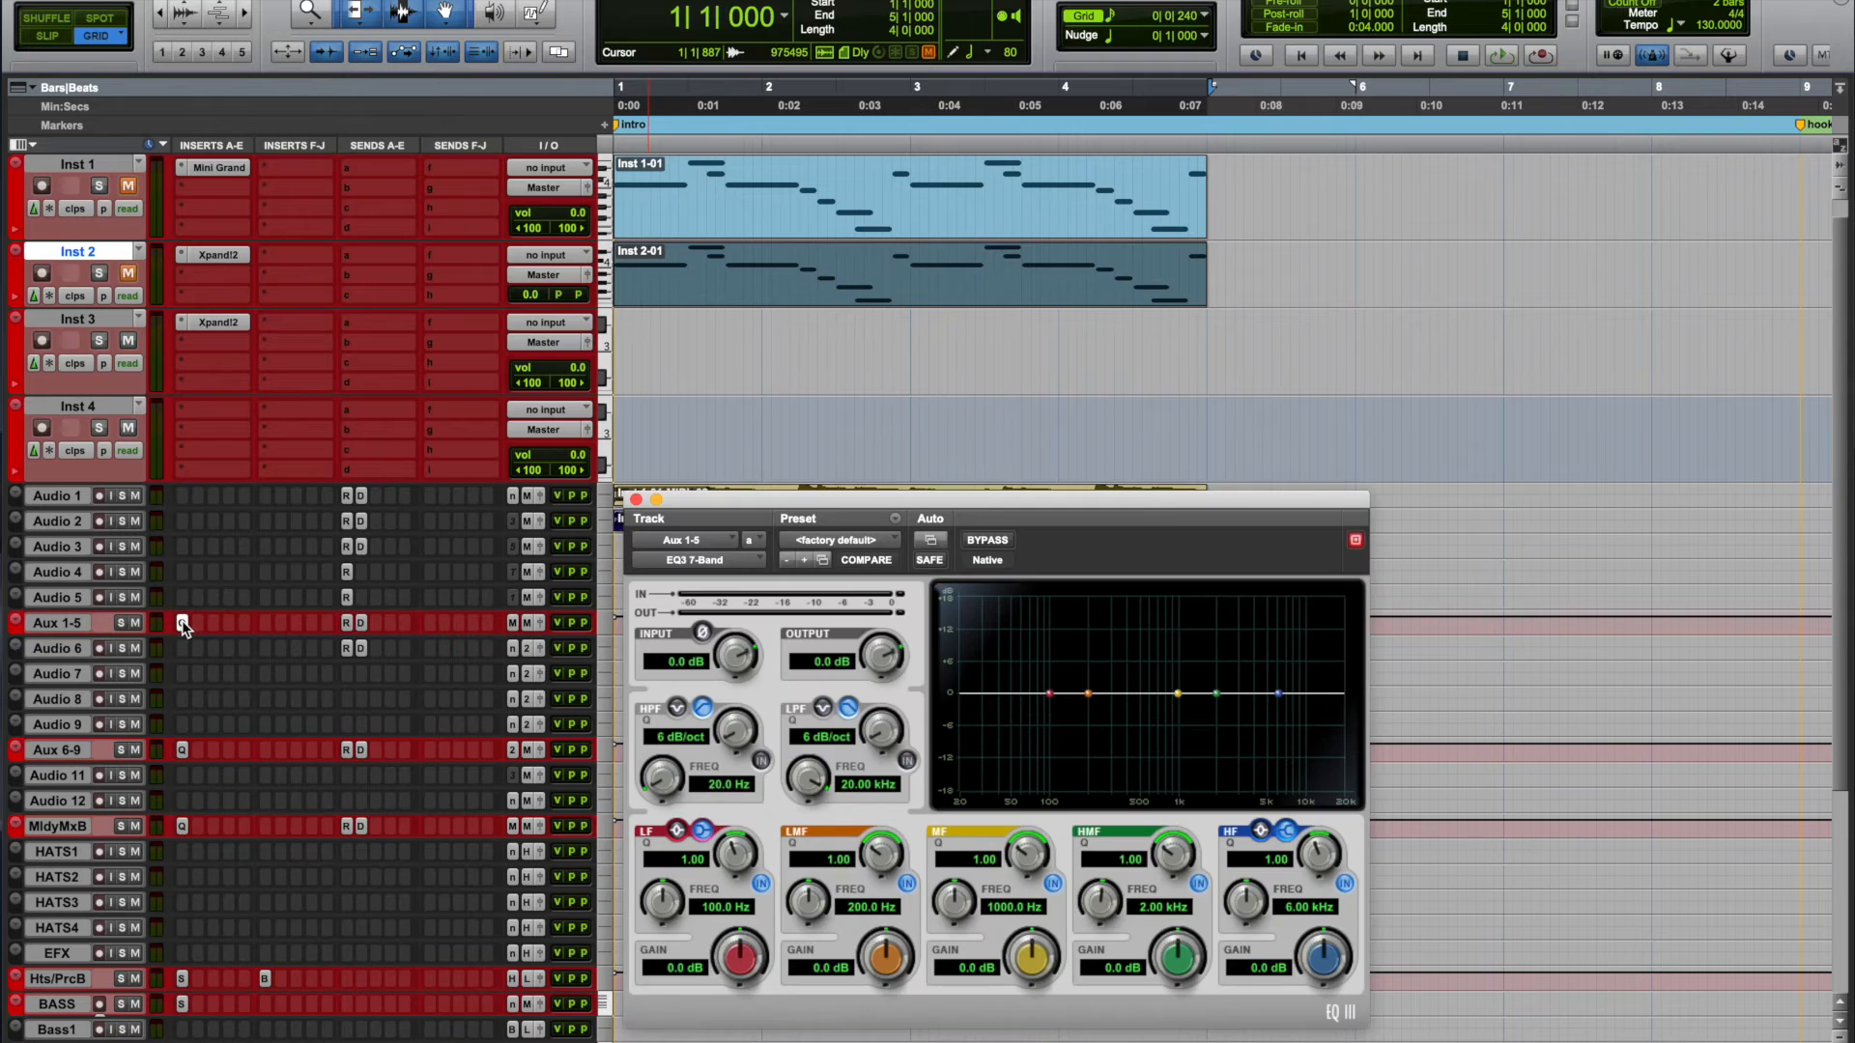
left_click(635, 499)
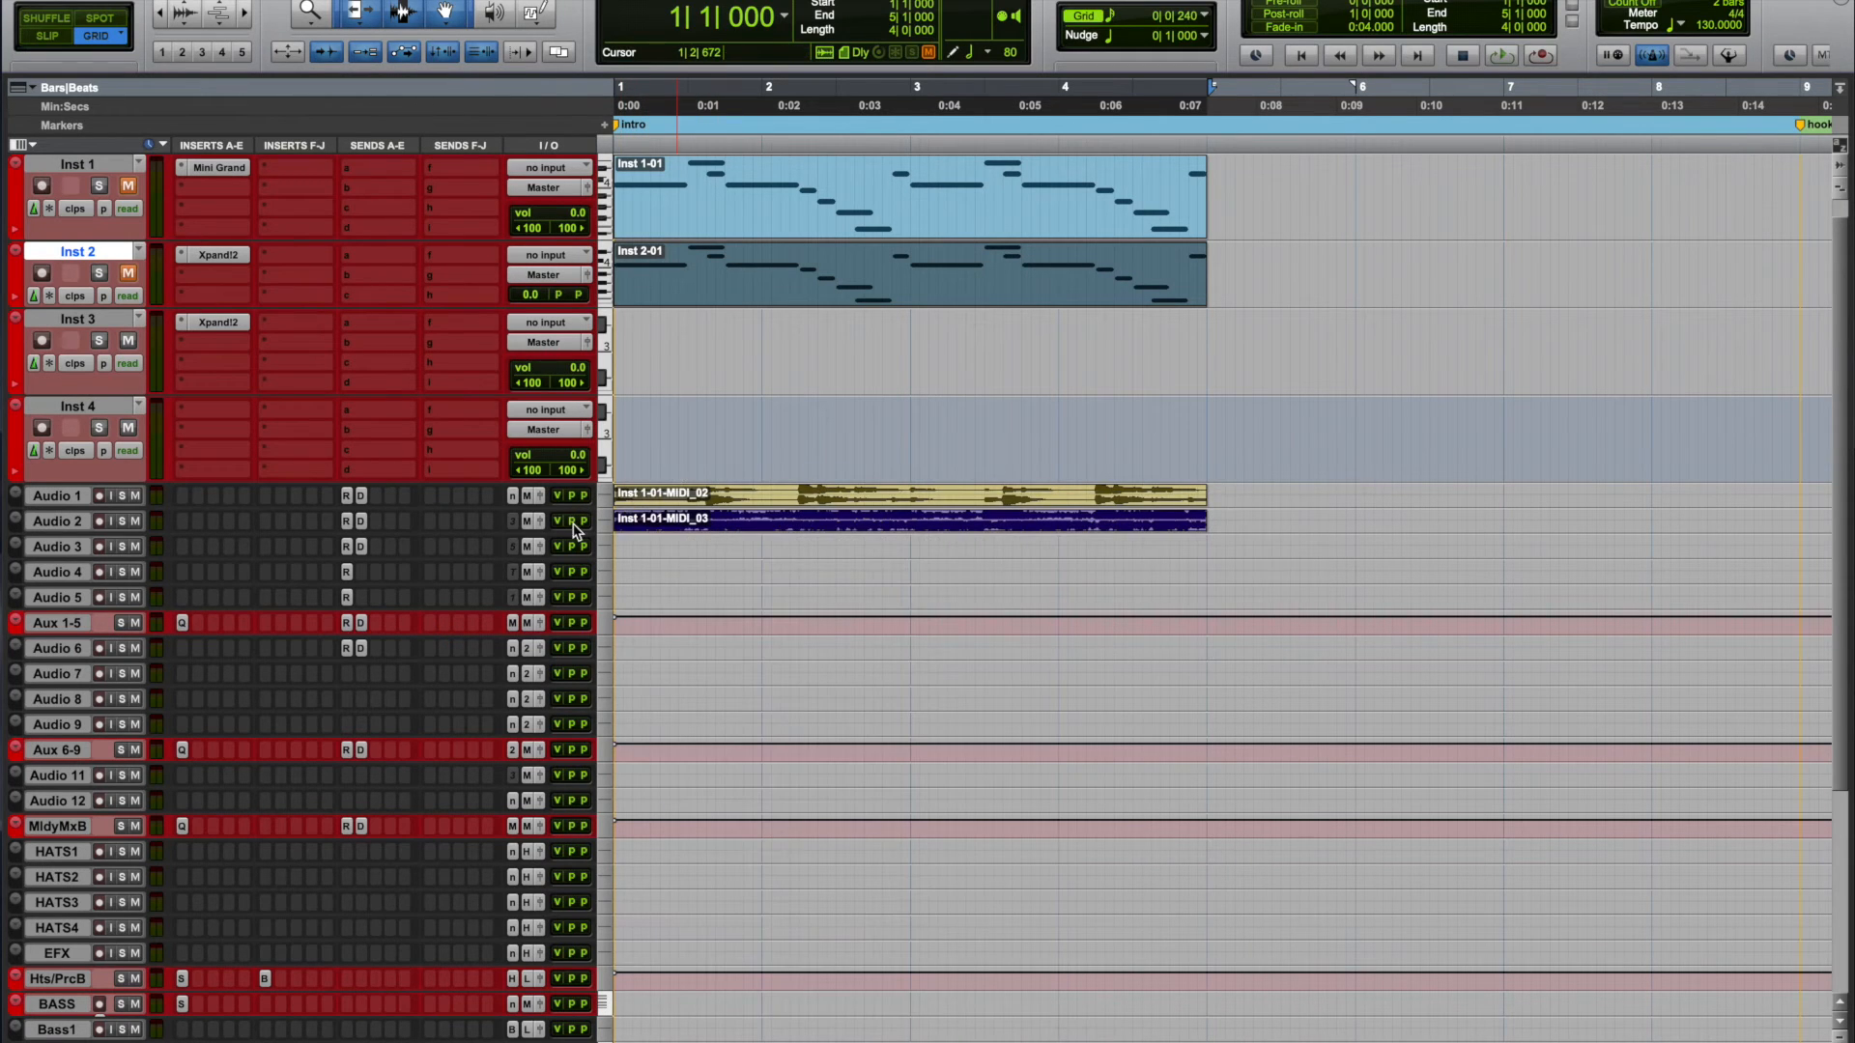
left_click(717, 526)
key("space")
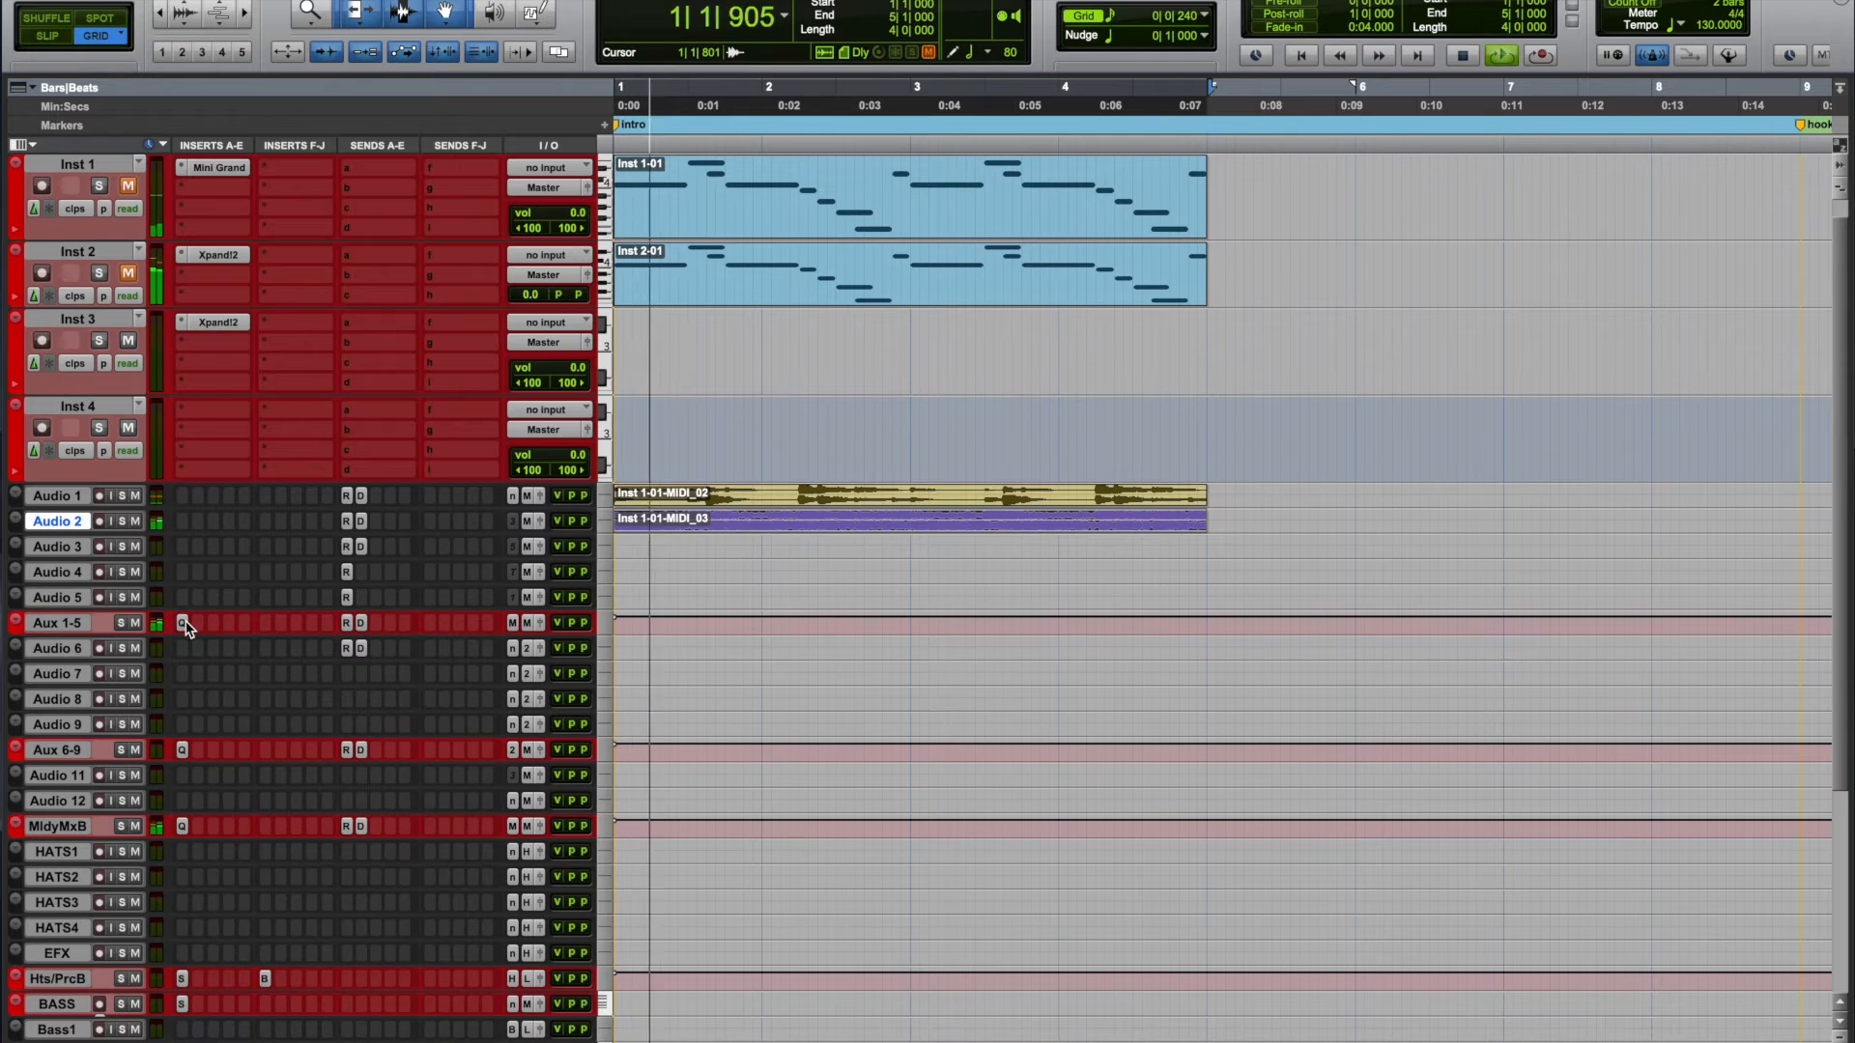
left_click(182, 623)
left_click(762, 760)
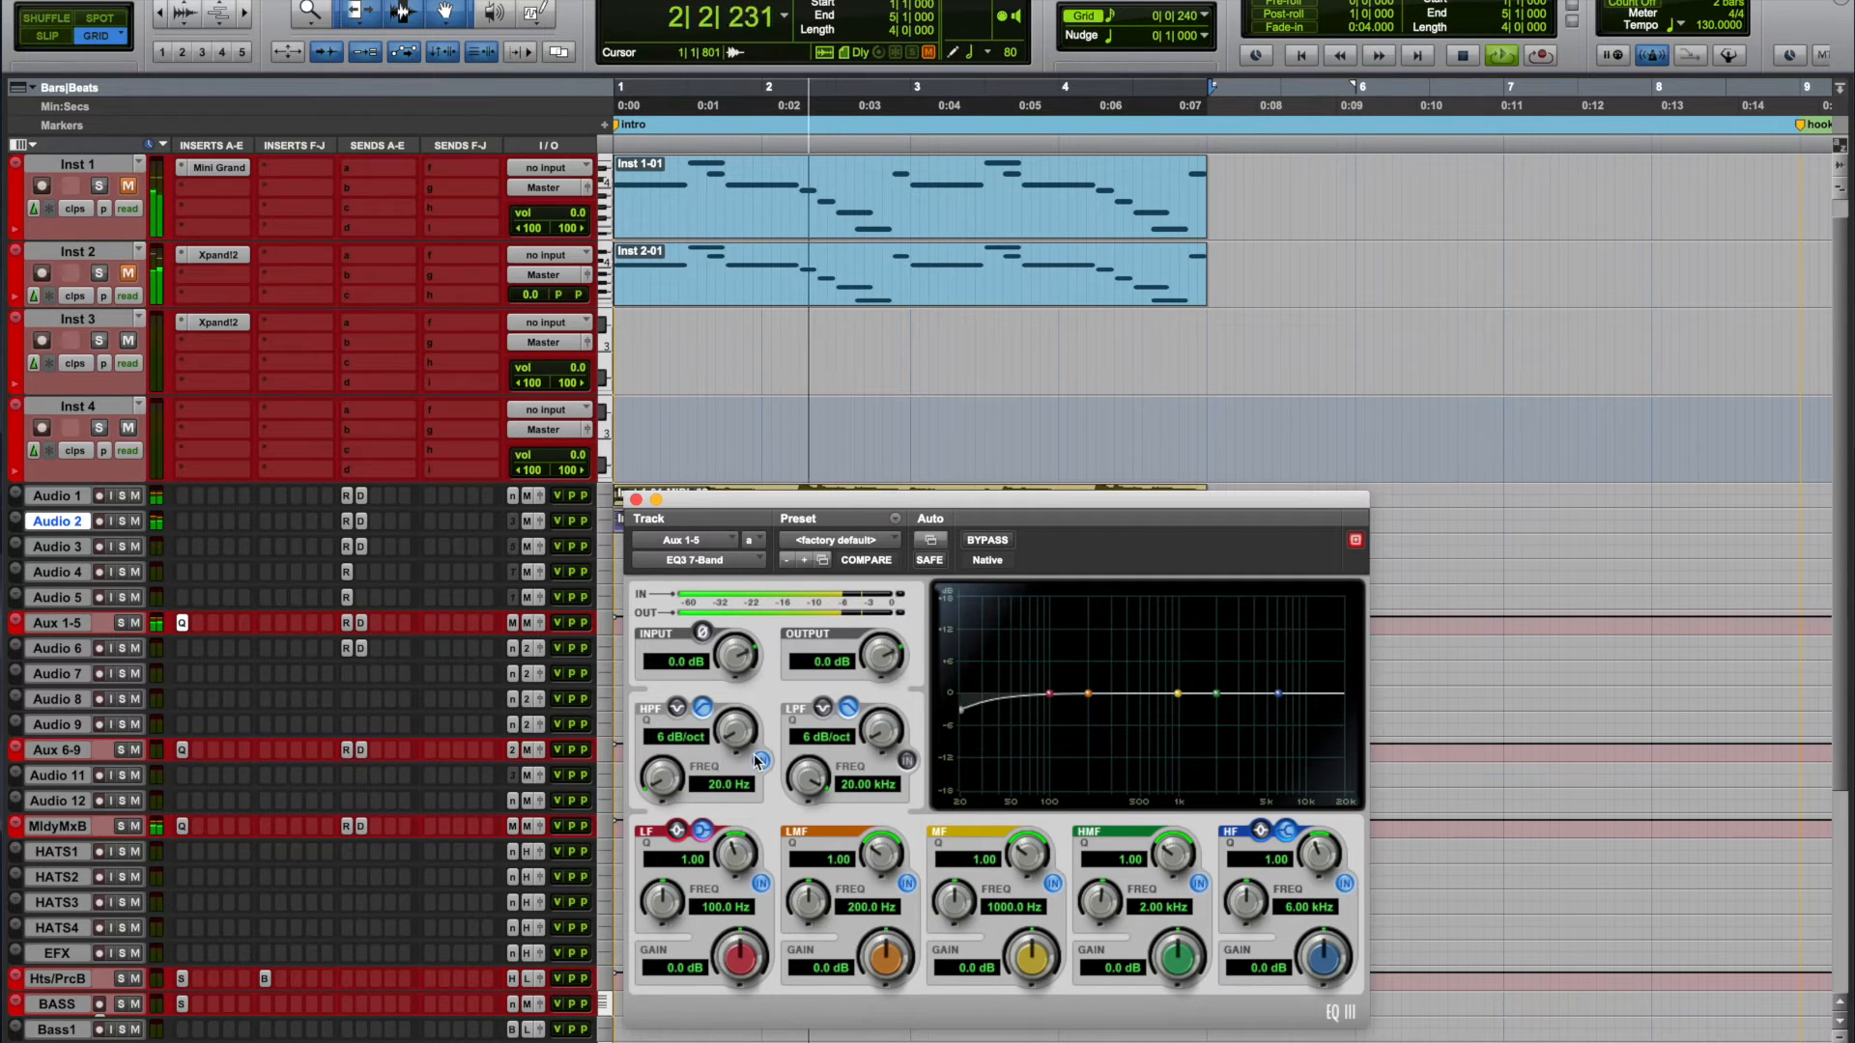
left_click_drag(665, 779, 680, 555)
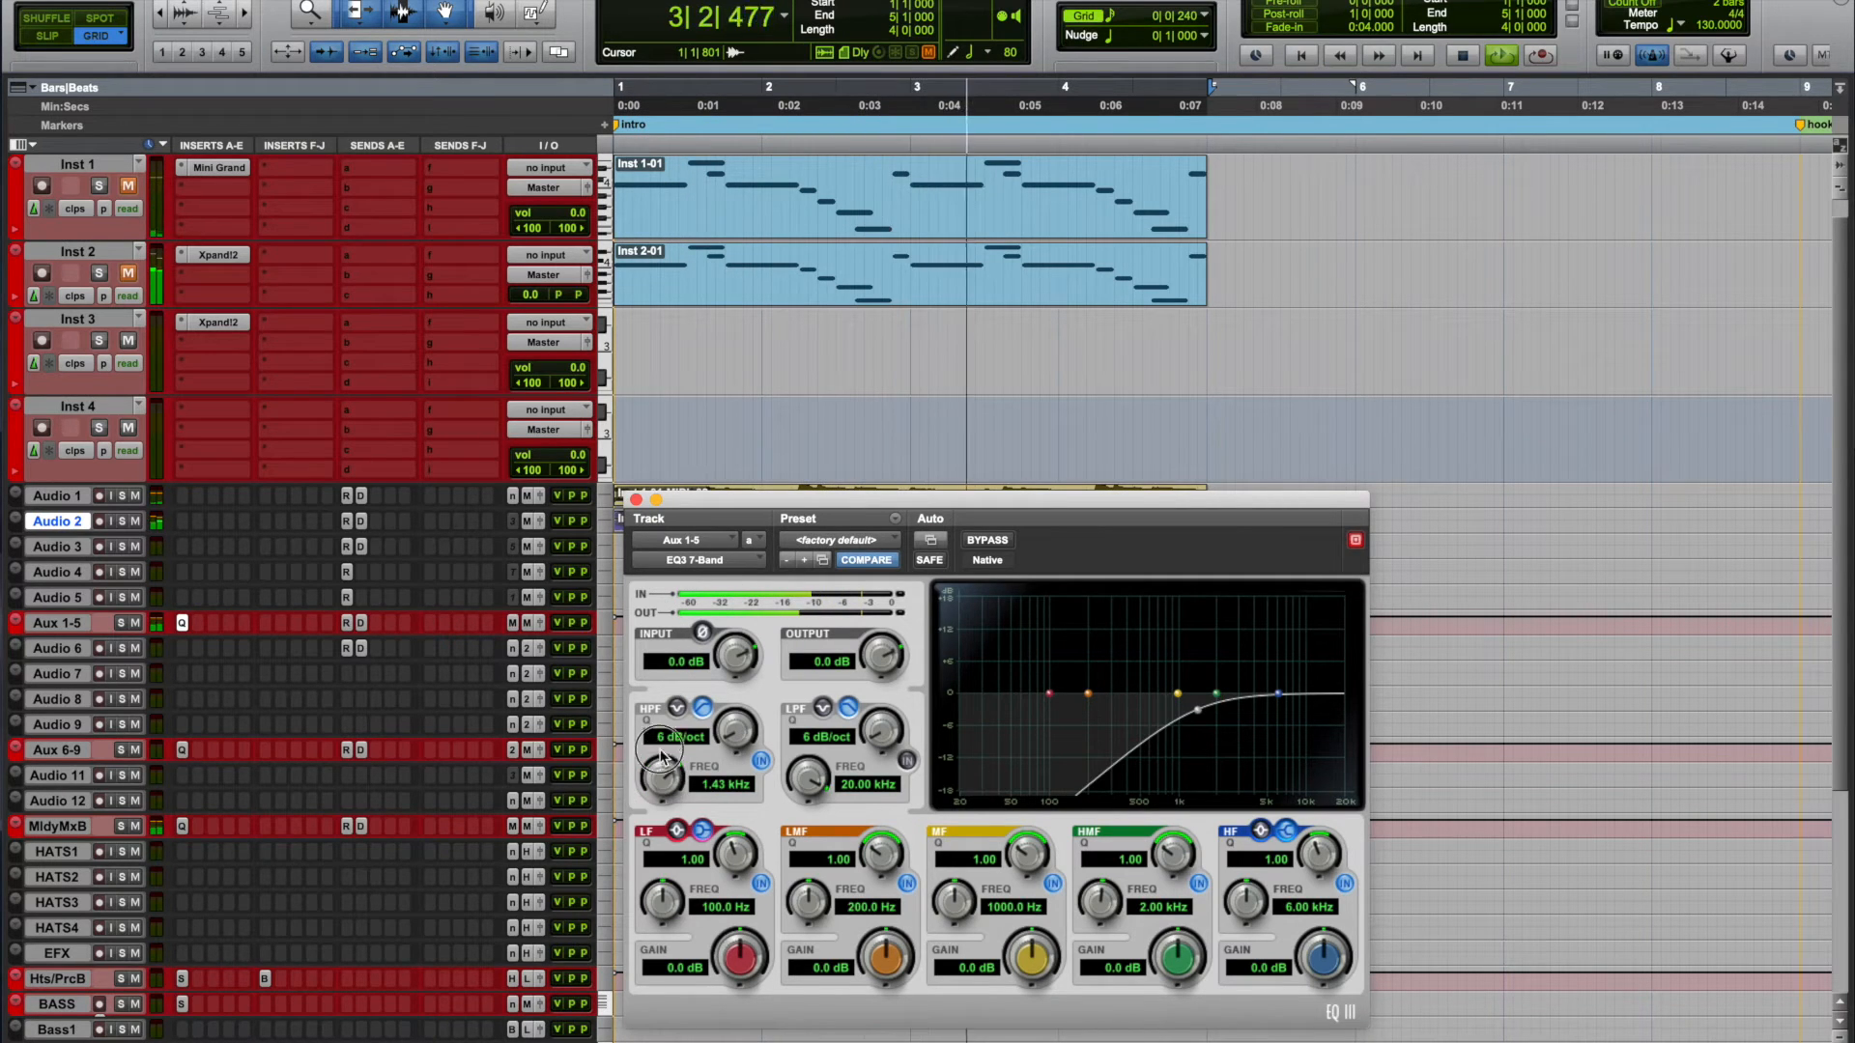
left_click_drag(652, 758, 657, 797)
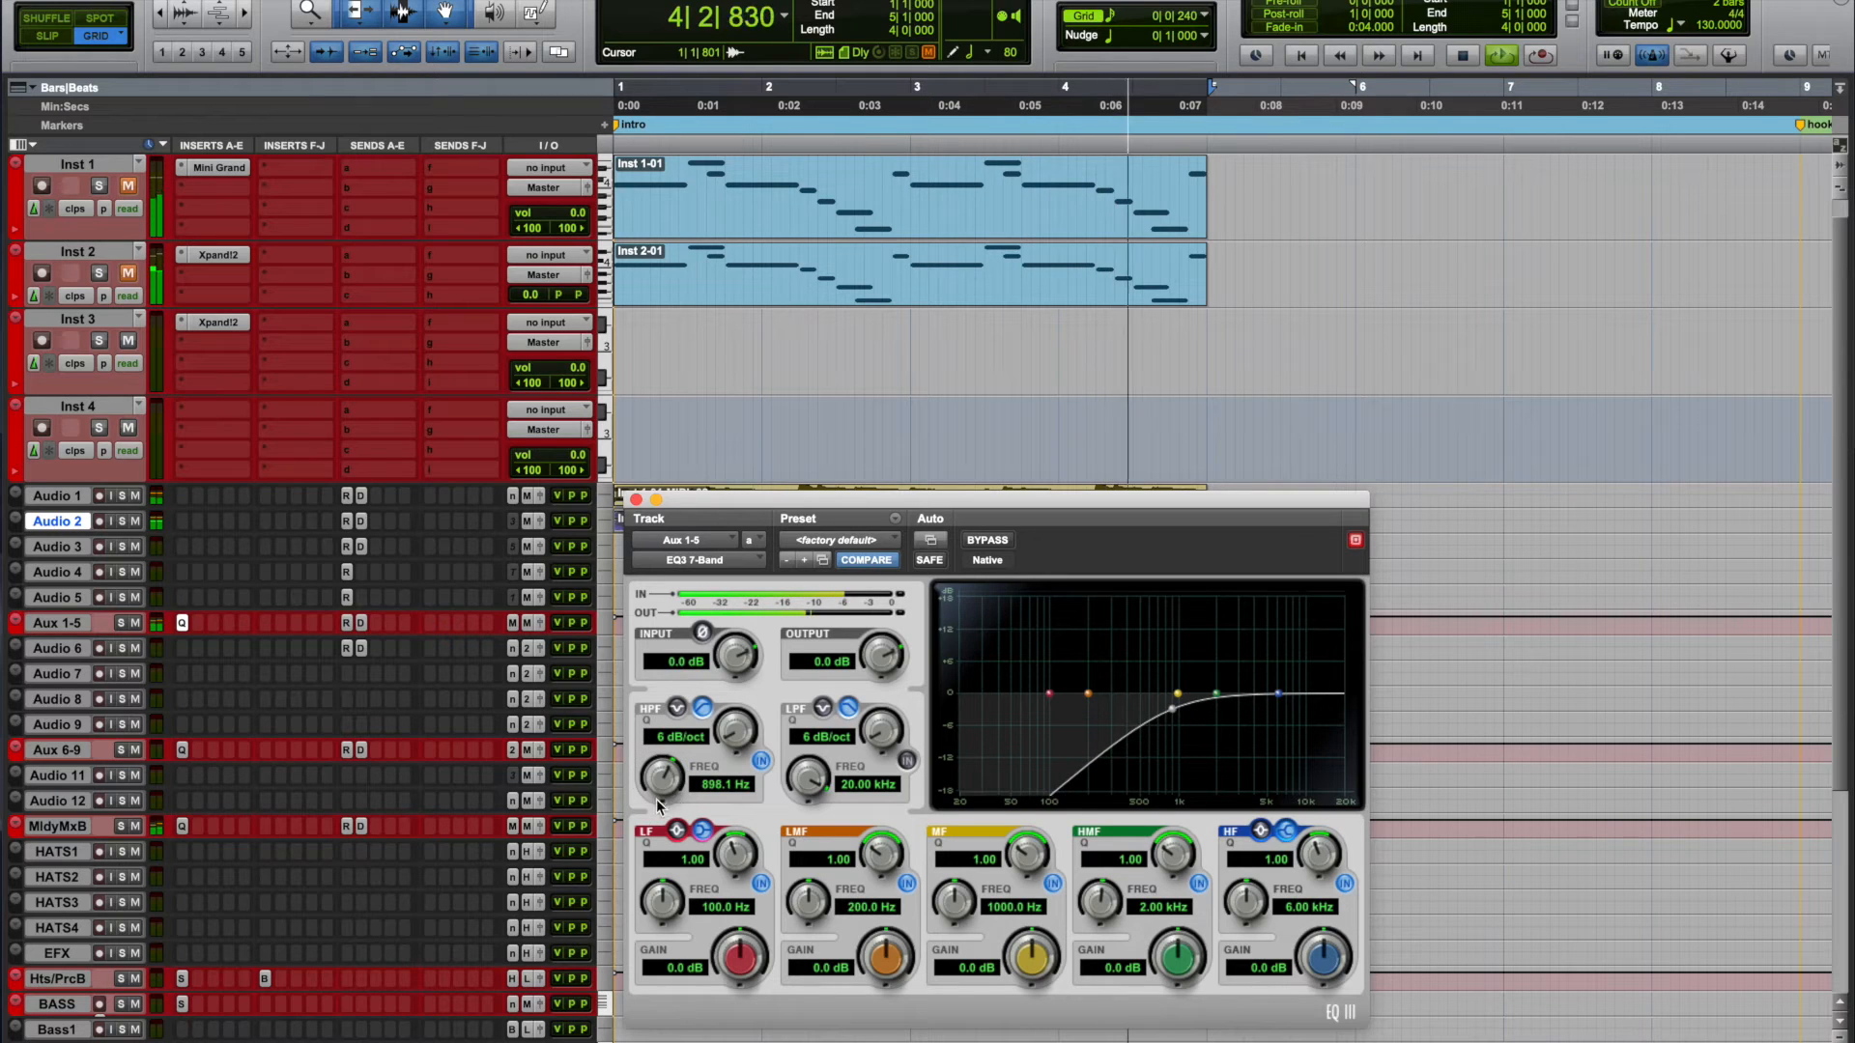
Step: Set the Aux 1-5 EQ's high-pass filter to 968 Hz and low-pass filter to 3.60 kHz, both at 24 dB/oct, and close the plug-in
left_click_drag(734, 732, 737, 424)
left_click_drag(661, 779, 667, 838)
left_click_drag(881, 731, 851, 638)
left_click_drag(809, 778, 814, 802)
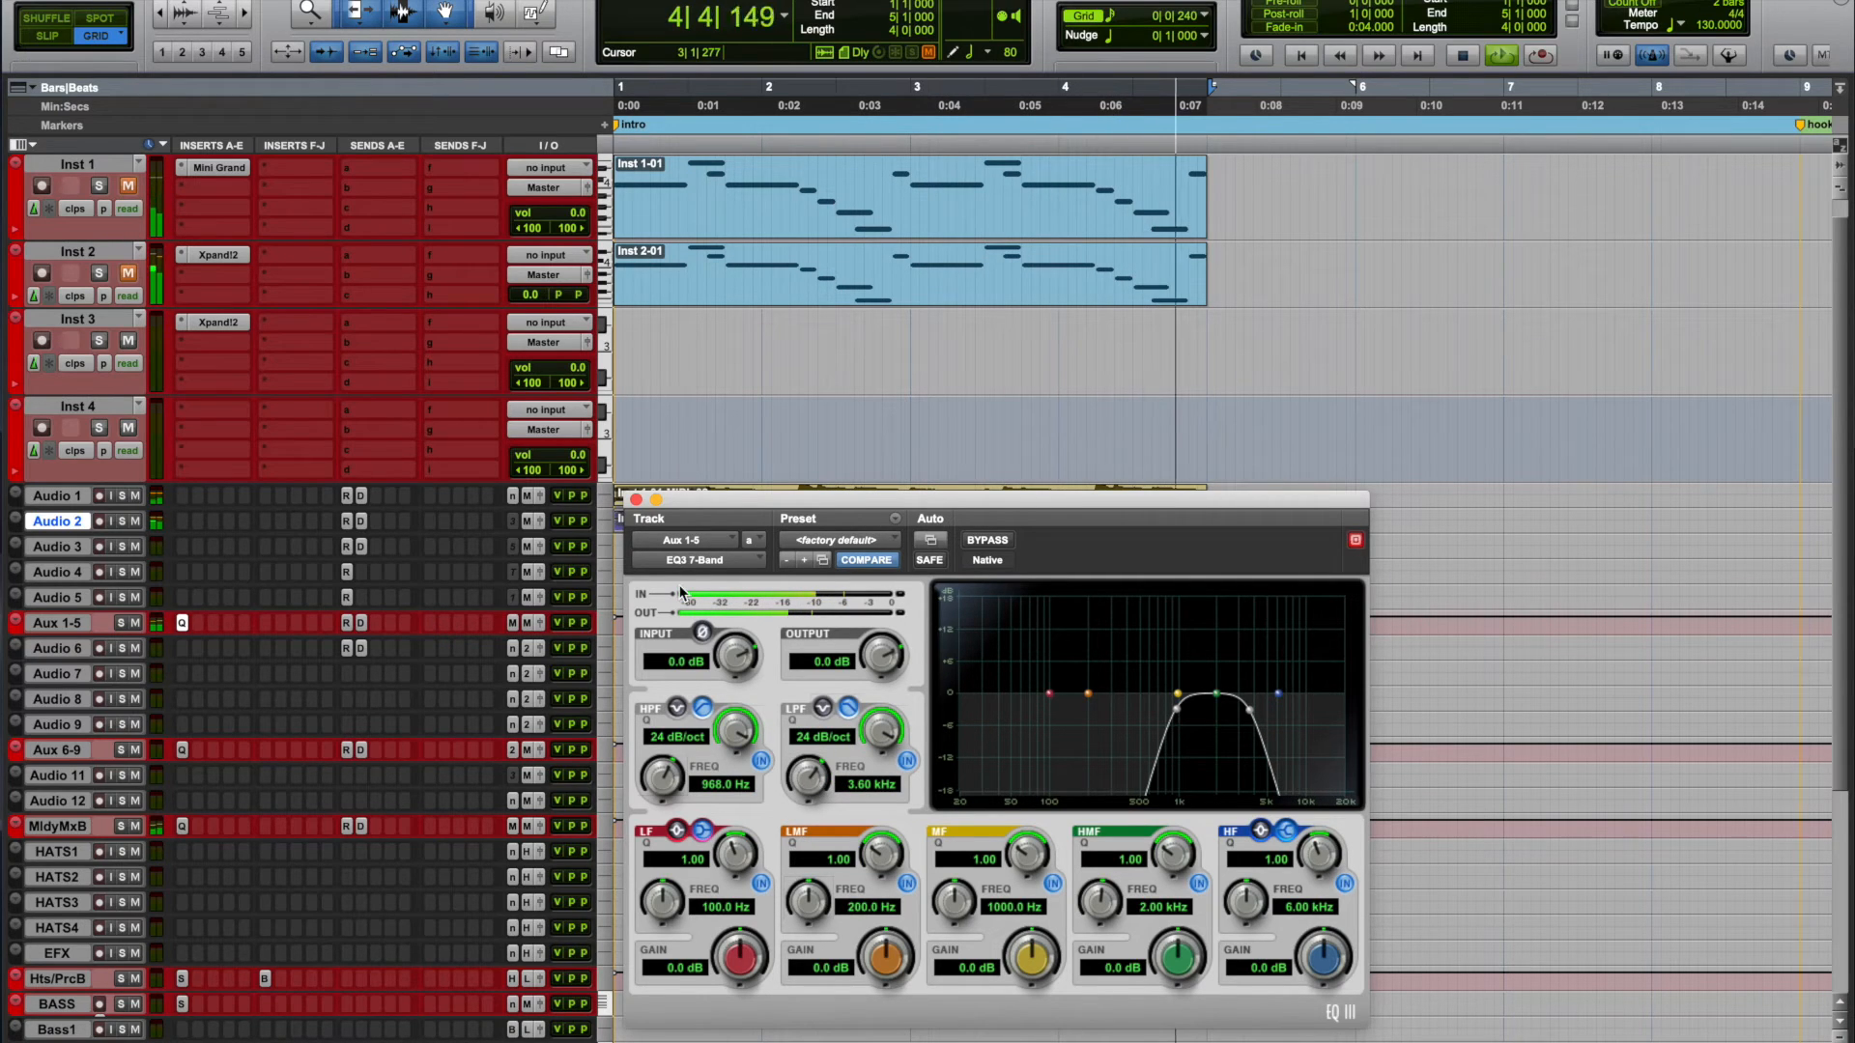
key("space")
left_click(635, 500)
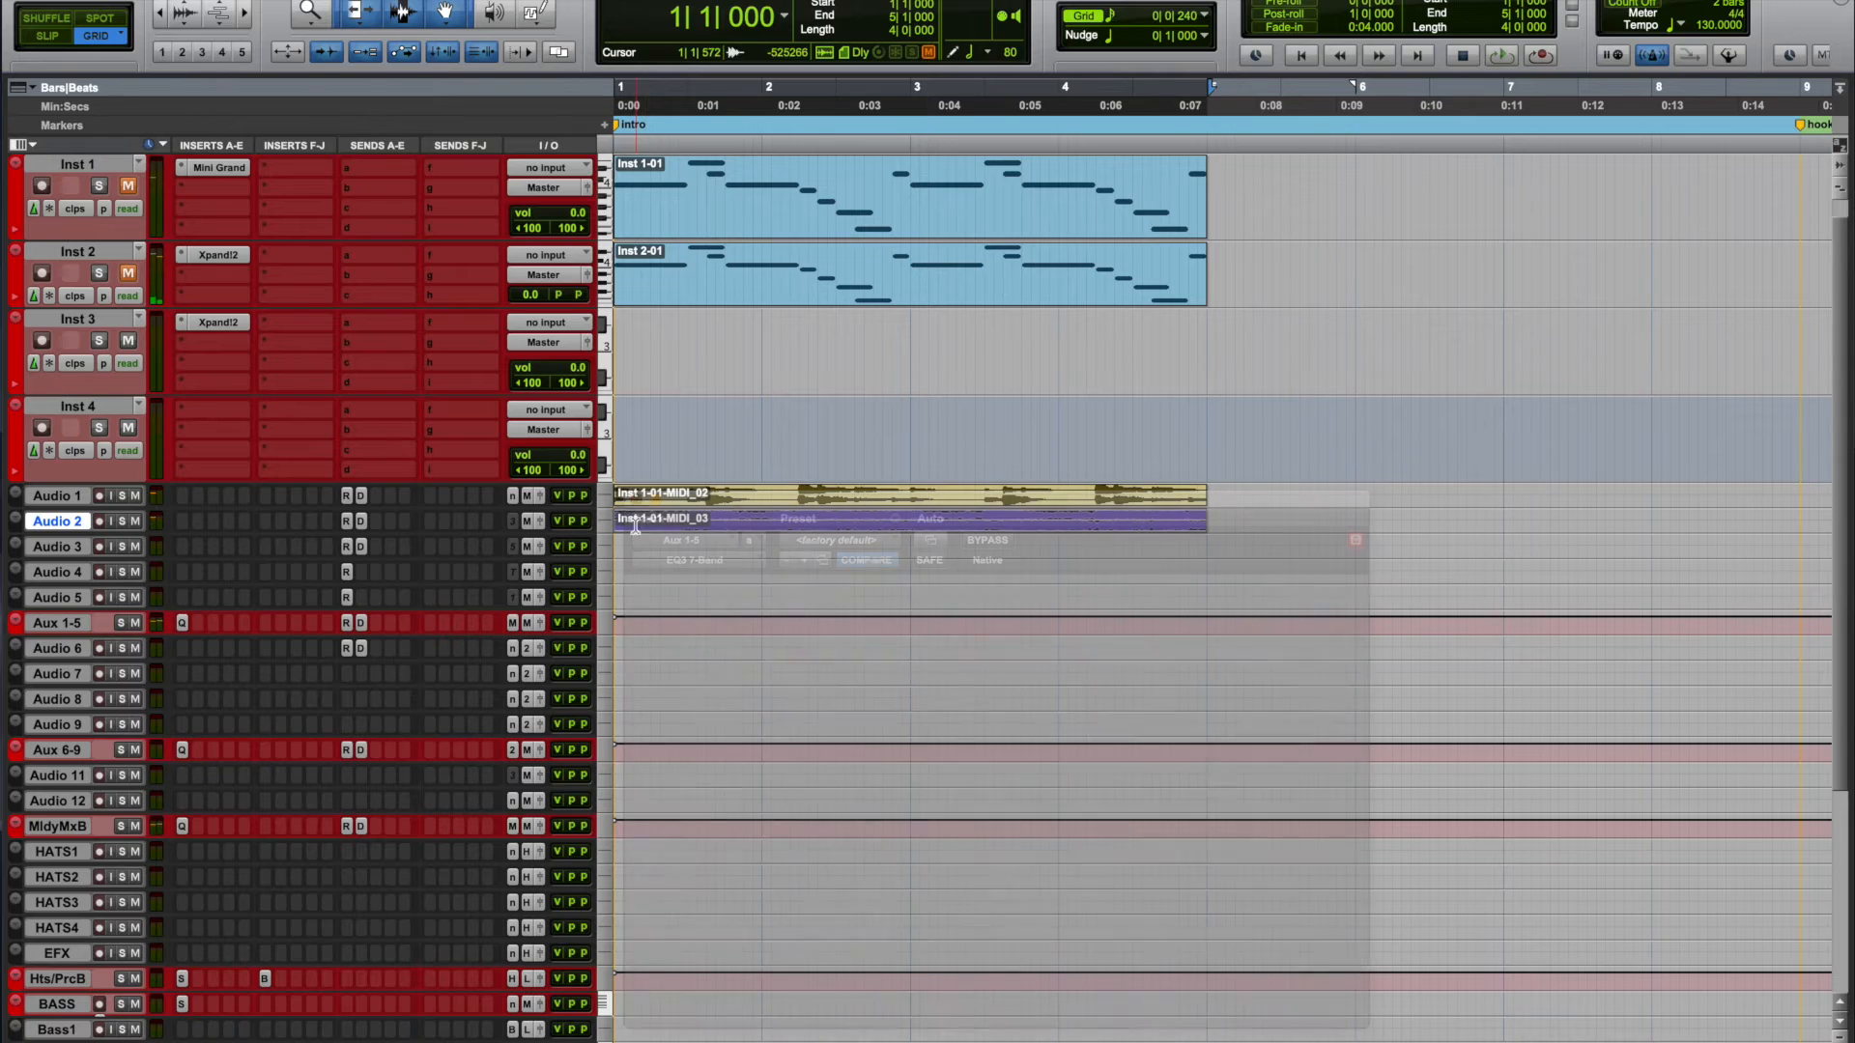
Step: Examine the Aux 1-5 reverb send and output routing, and the Melody Mix Buss track's inserts, sends and routing
left_click(358, 623)
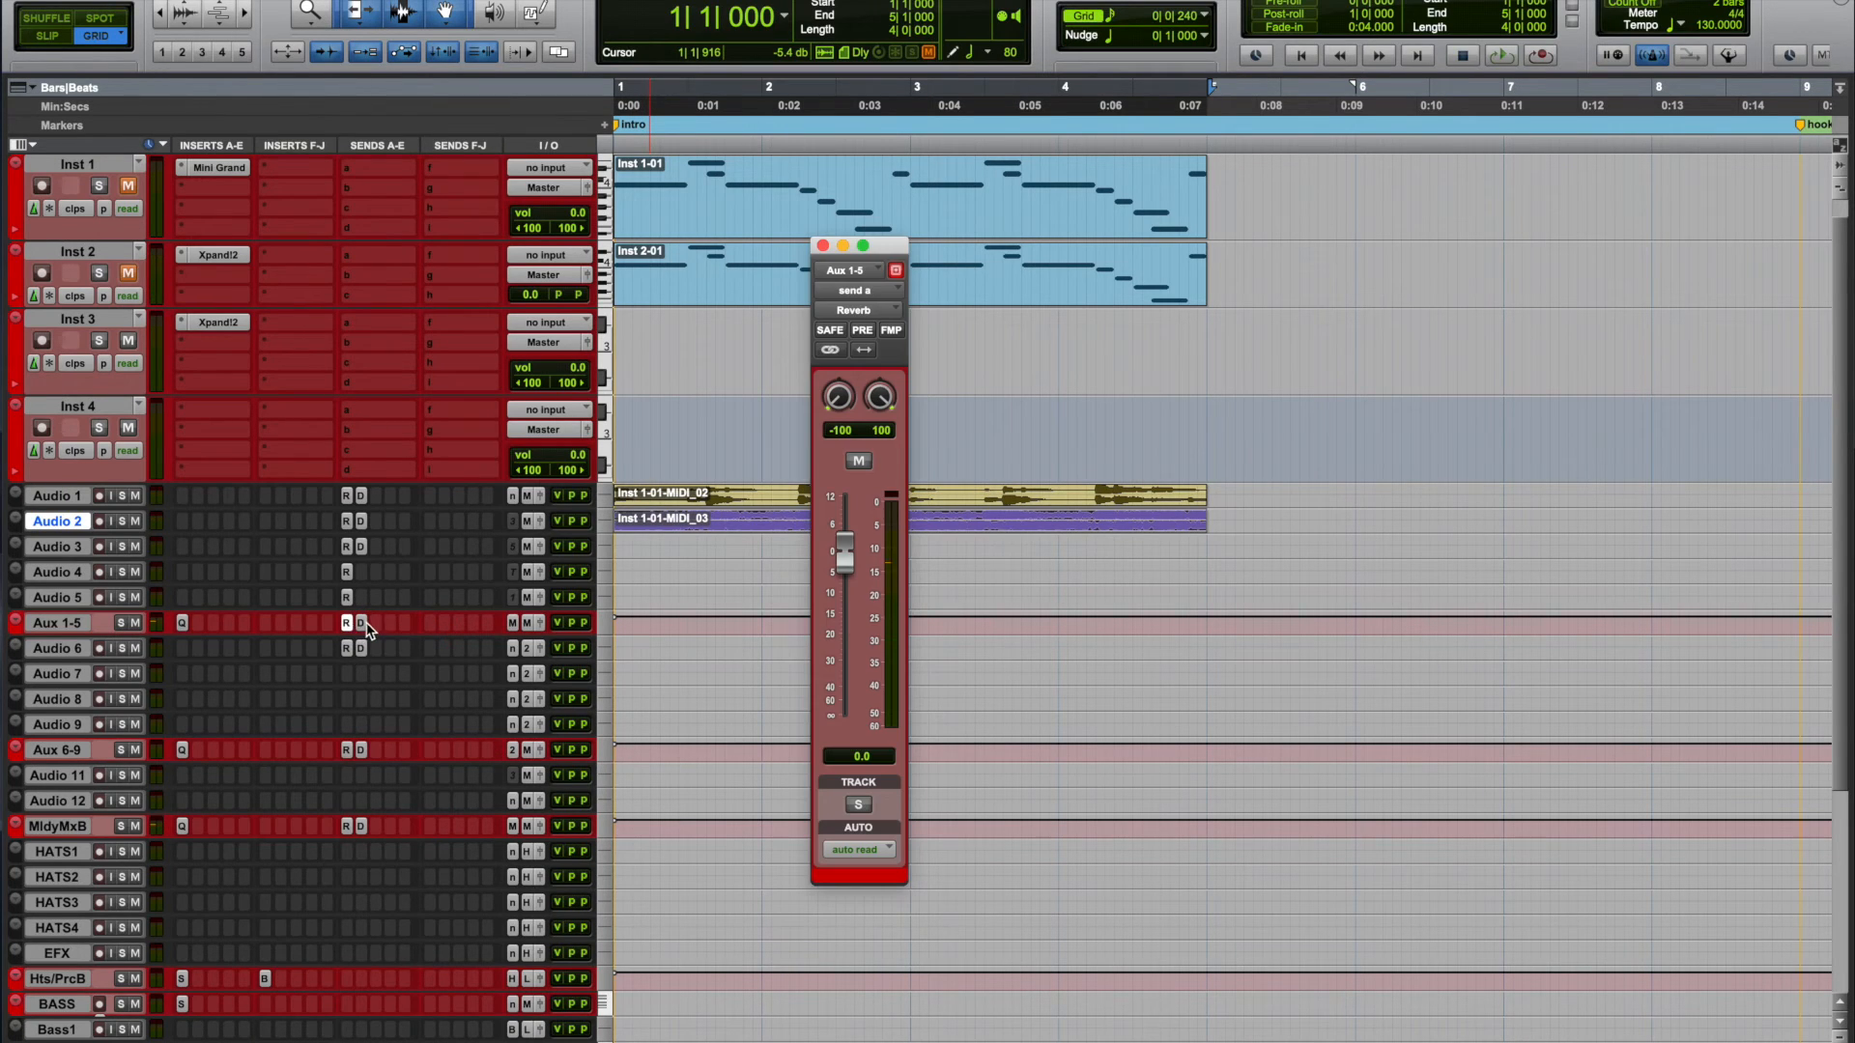
left_click(822, 244)
left_click(526, 623)
mouse_move(582, 625)
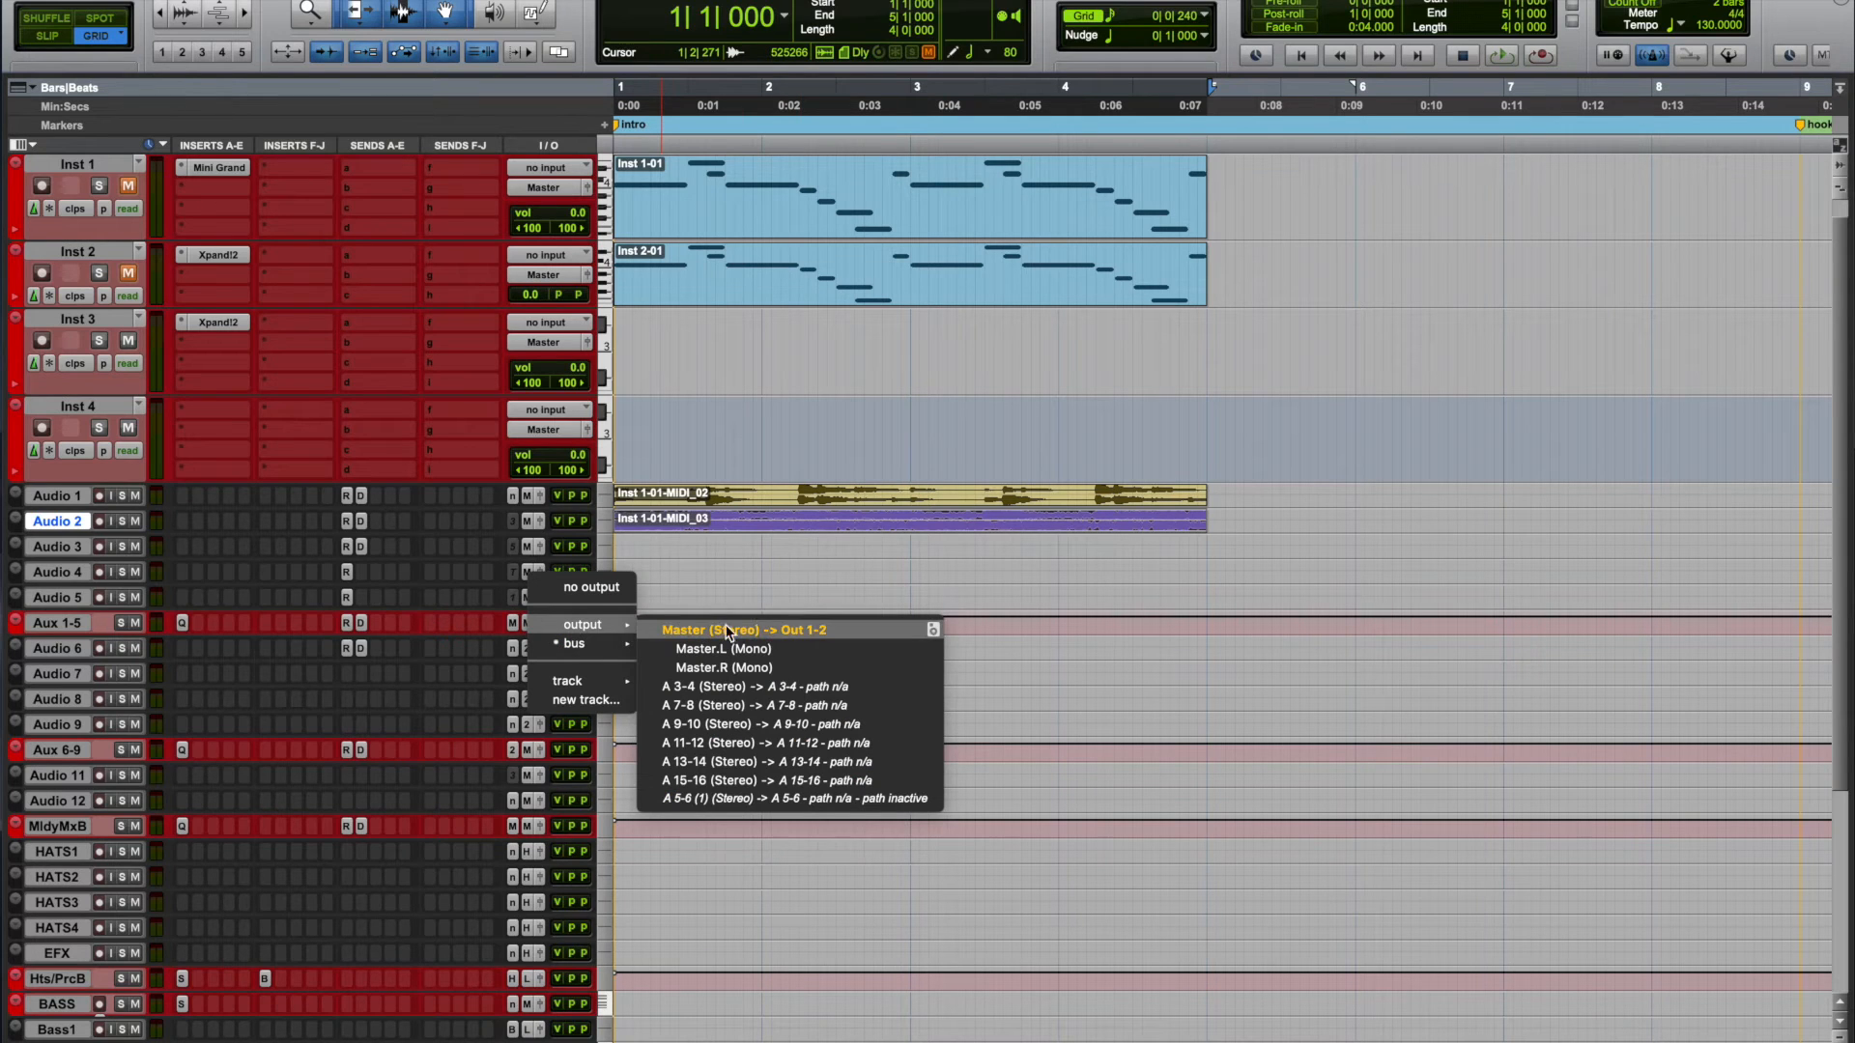
left_click(698, 576)
left_click(528, 624)
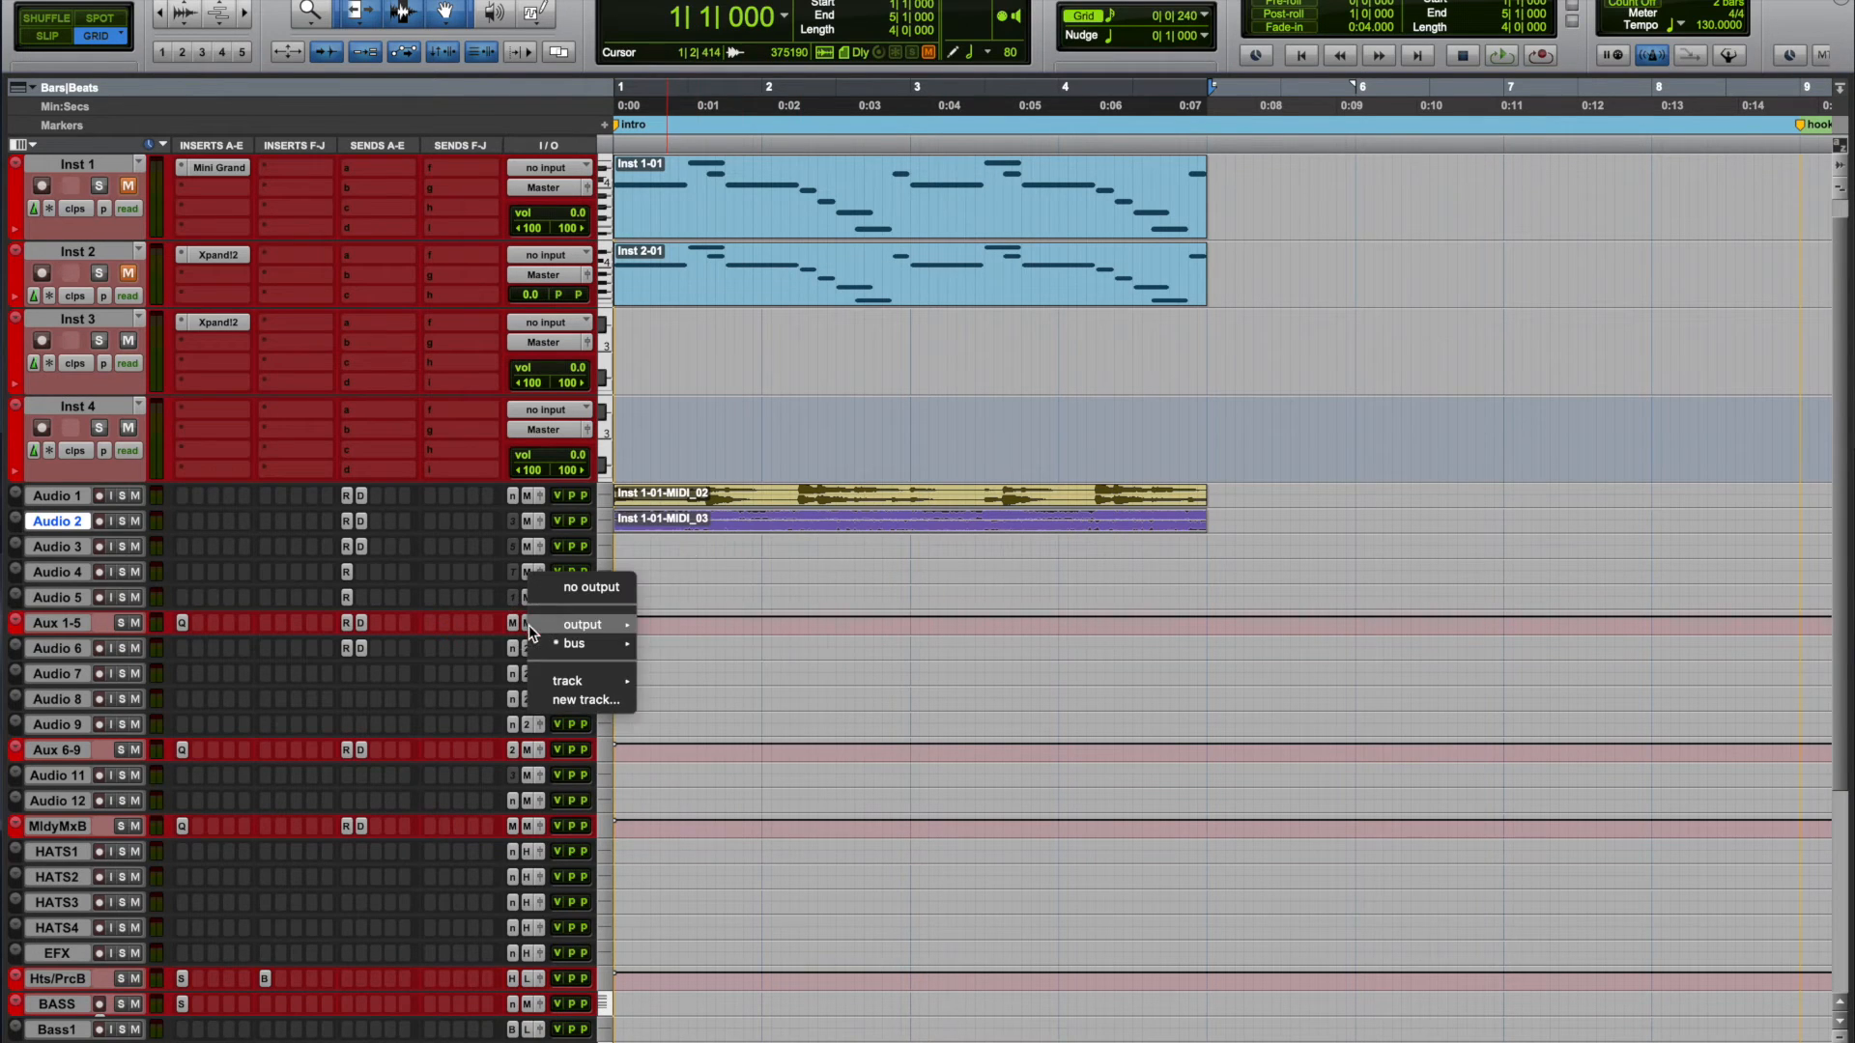
mouse_move(601, 652)
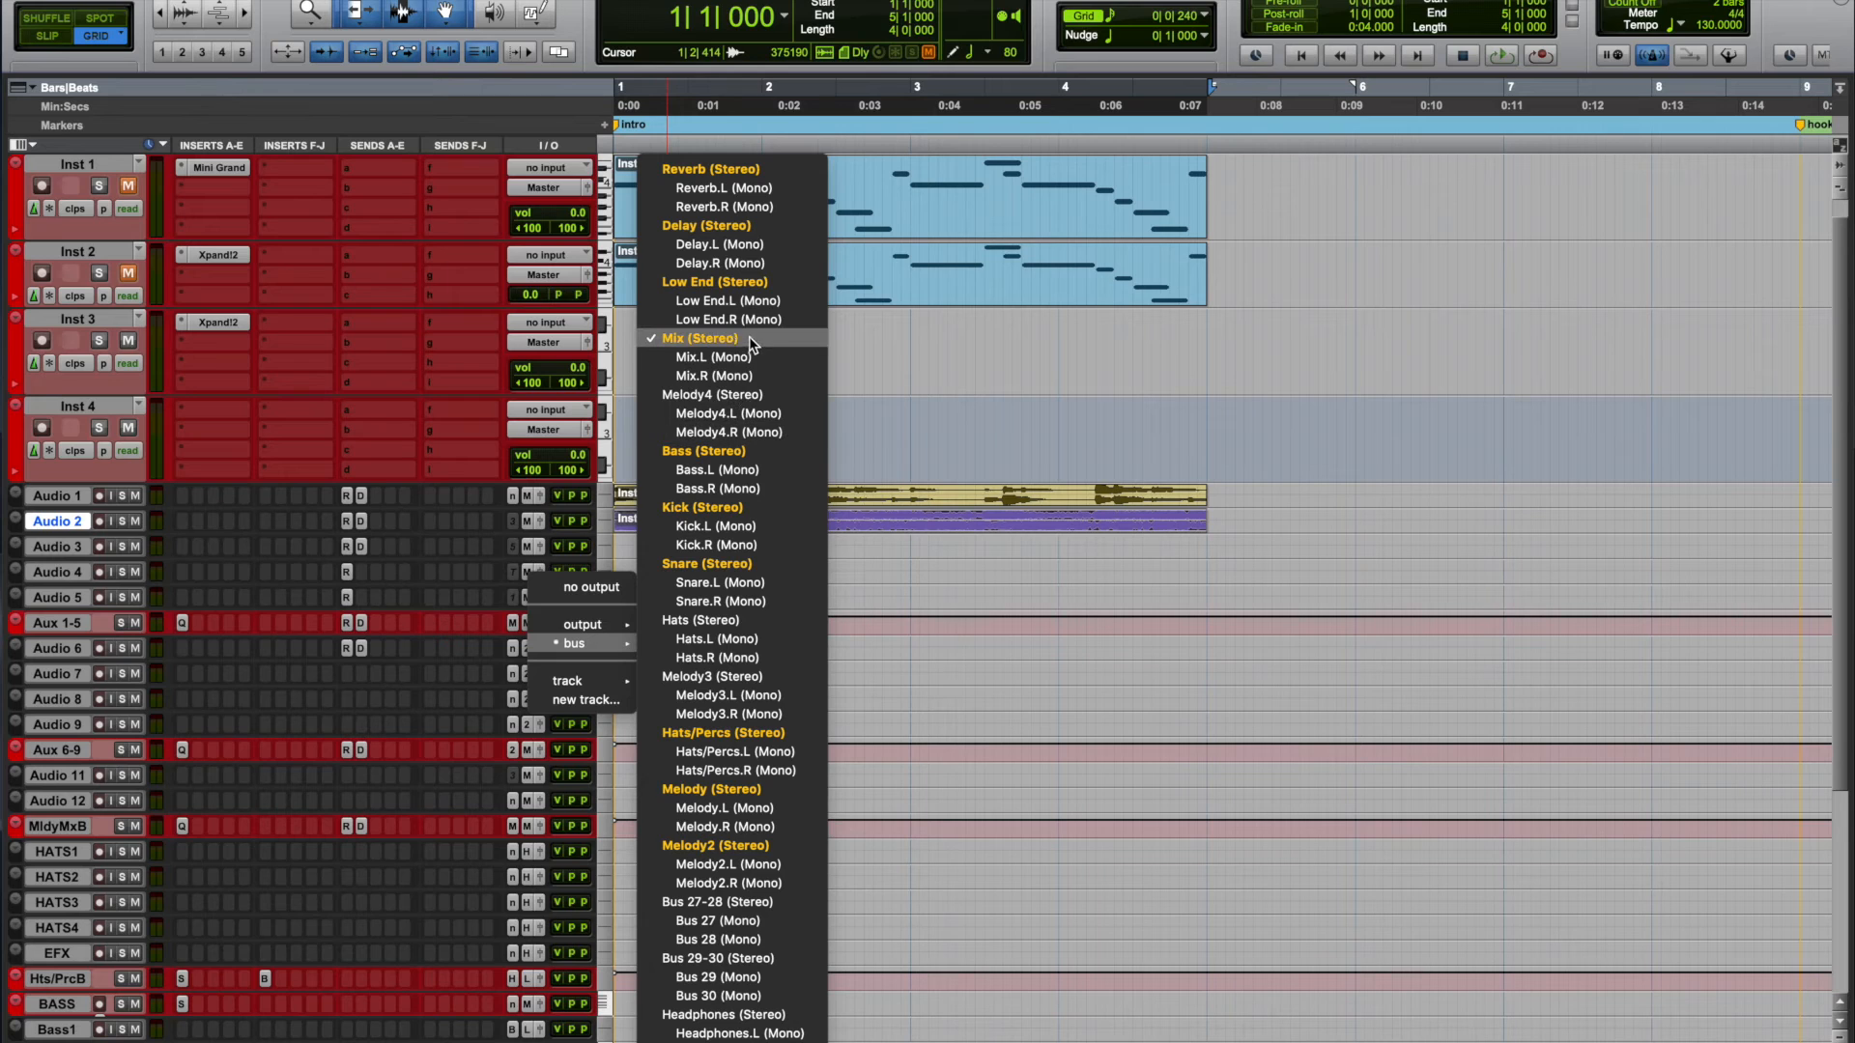
left_click(299, 823)
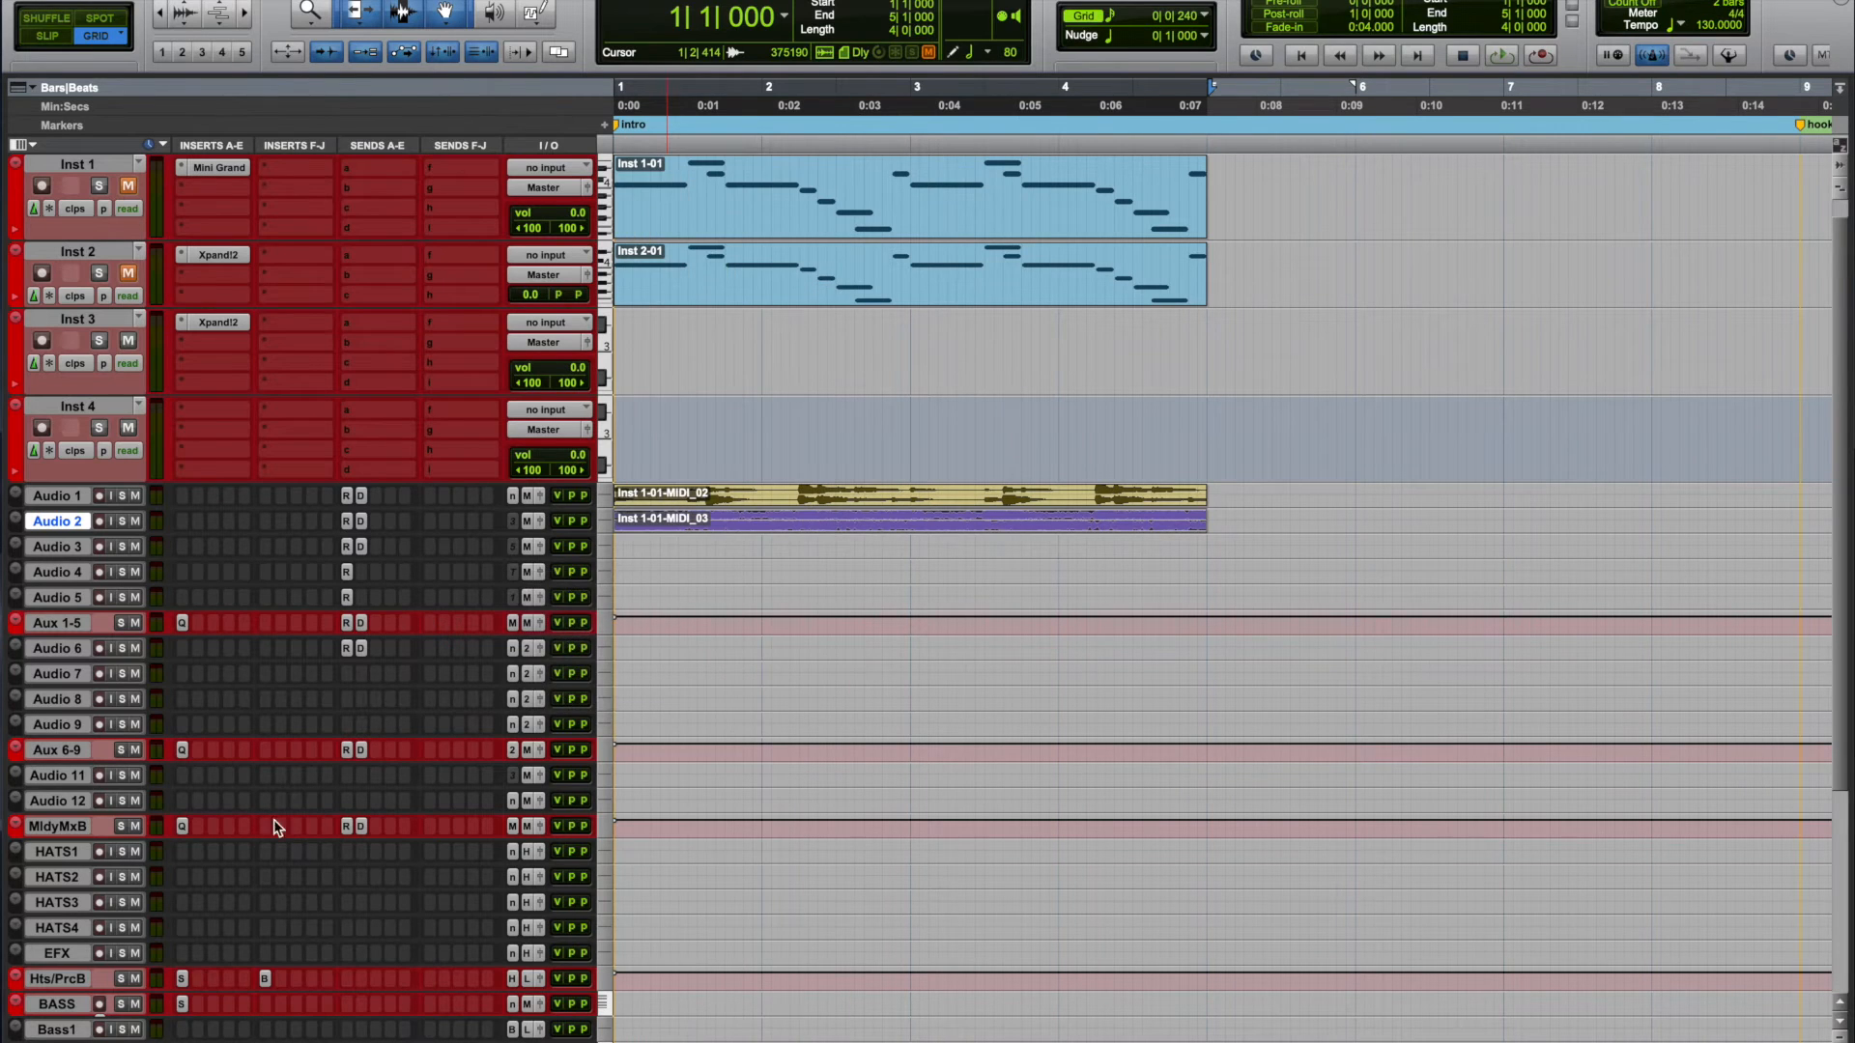
left_click_drag(101, 836, 102, 983)
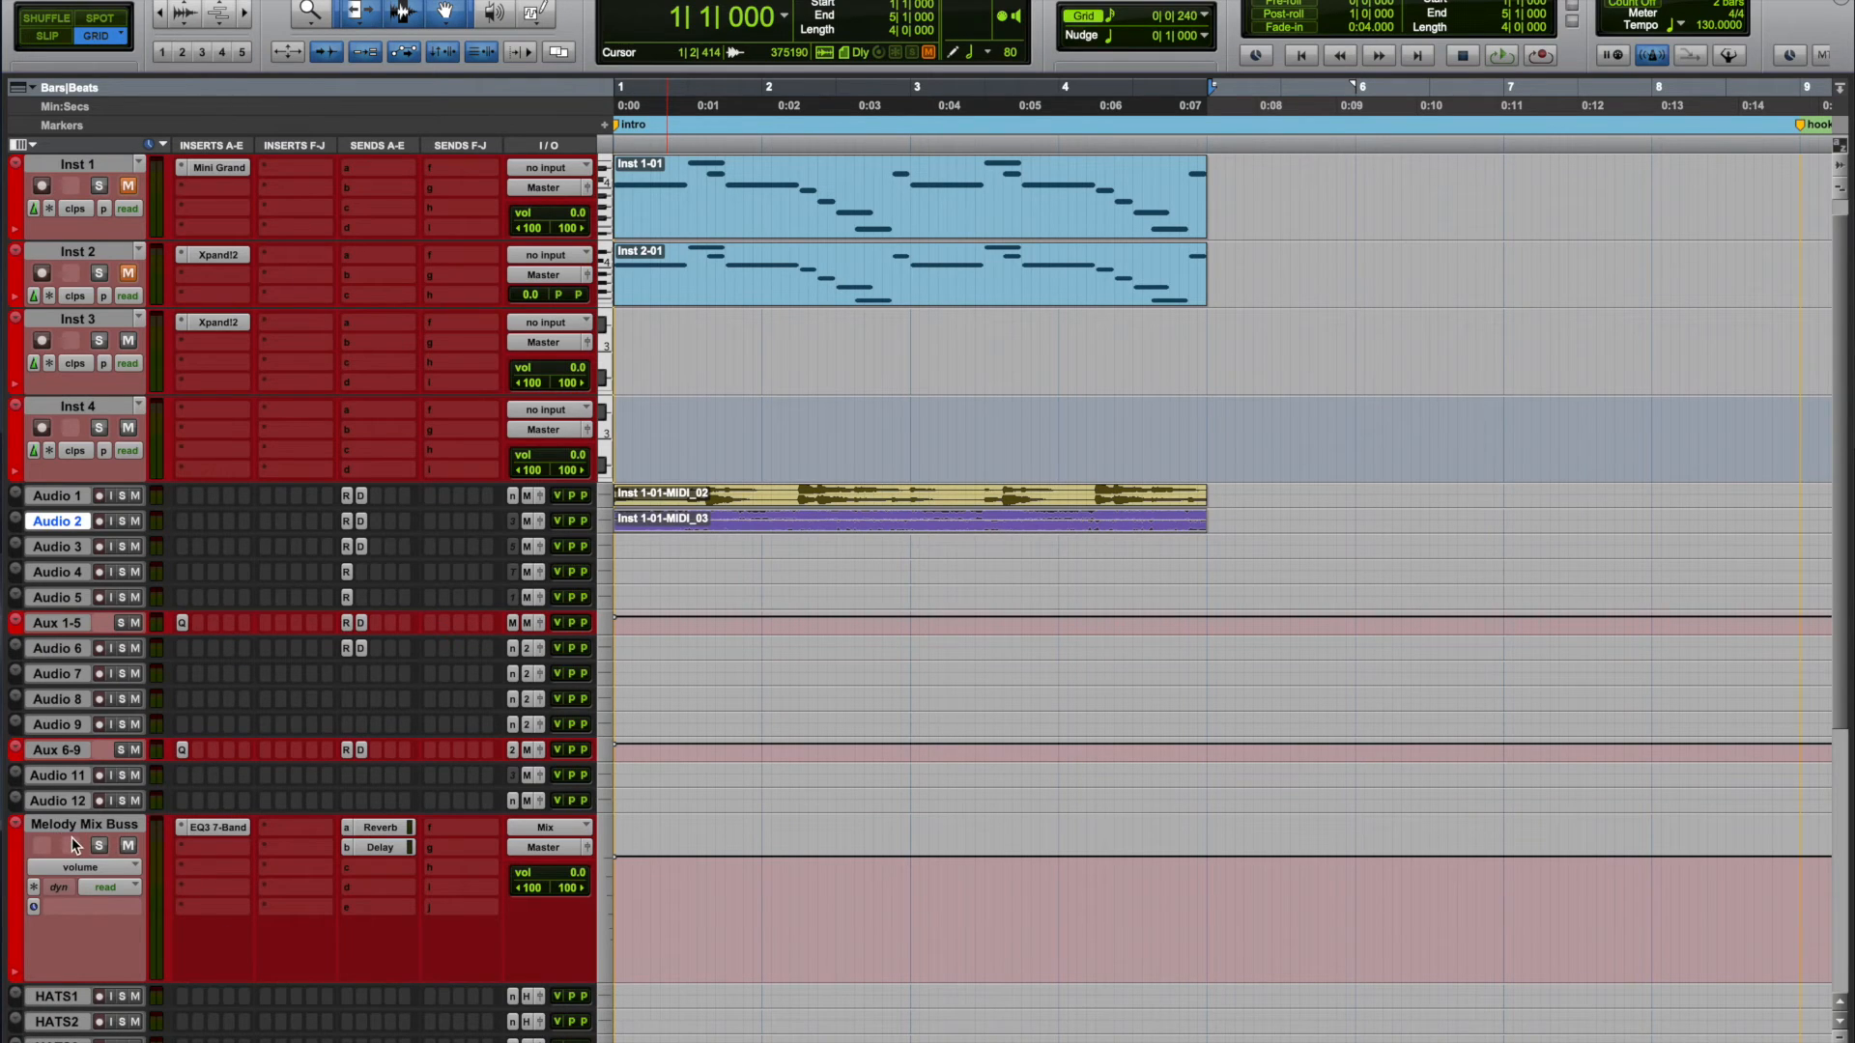
left_click_drag(104, 983, 104, 842)
Step: Increase the height of the Hats/Percs Buss track and the KICK instrument track
scroll(216, 911, "down", 5)
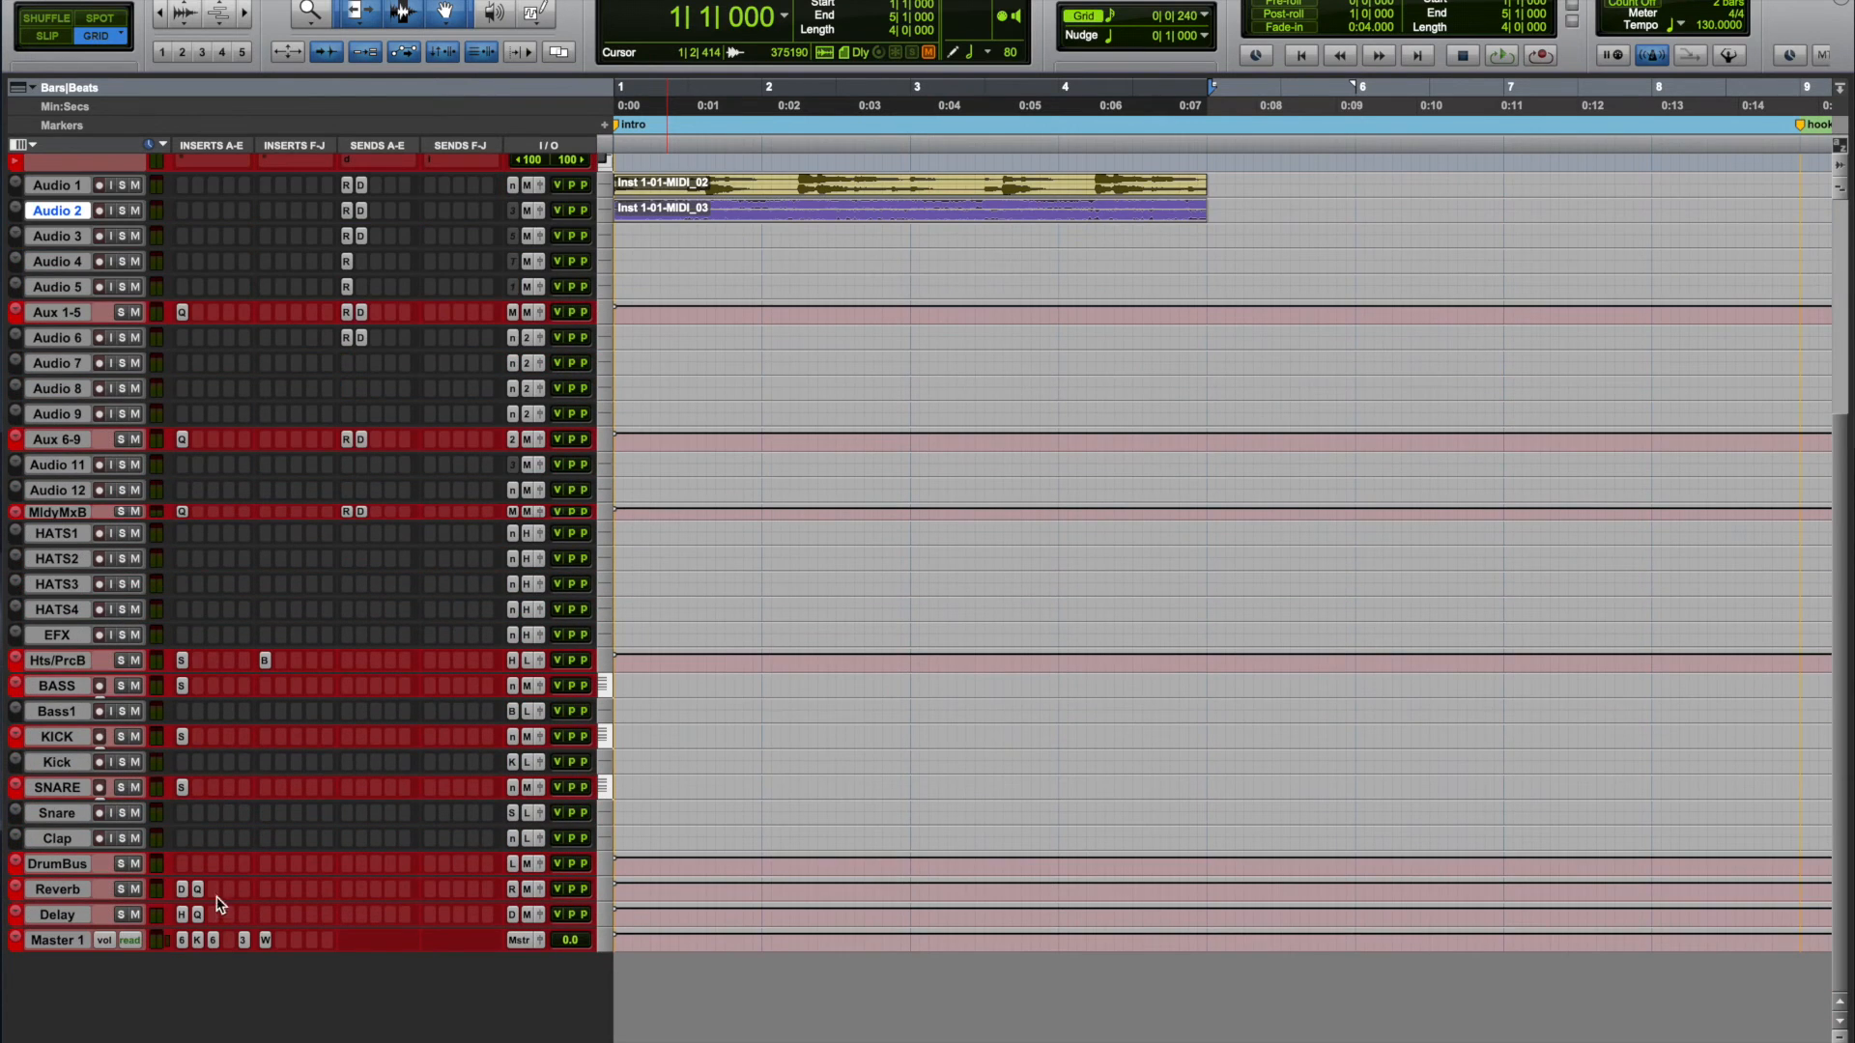
left_click_drag(210, 673, 208, 703)
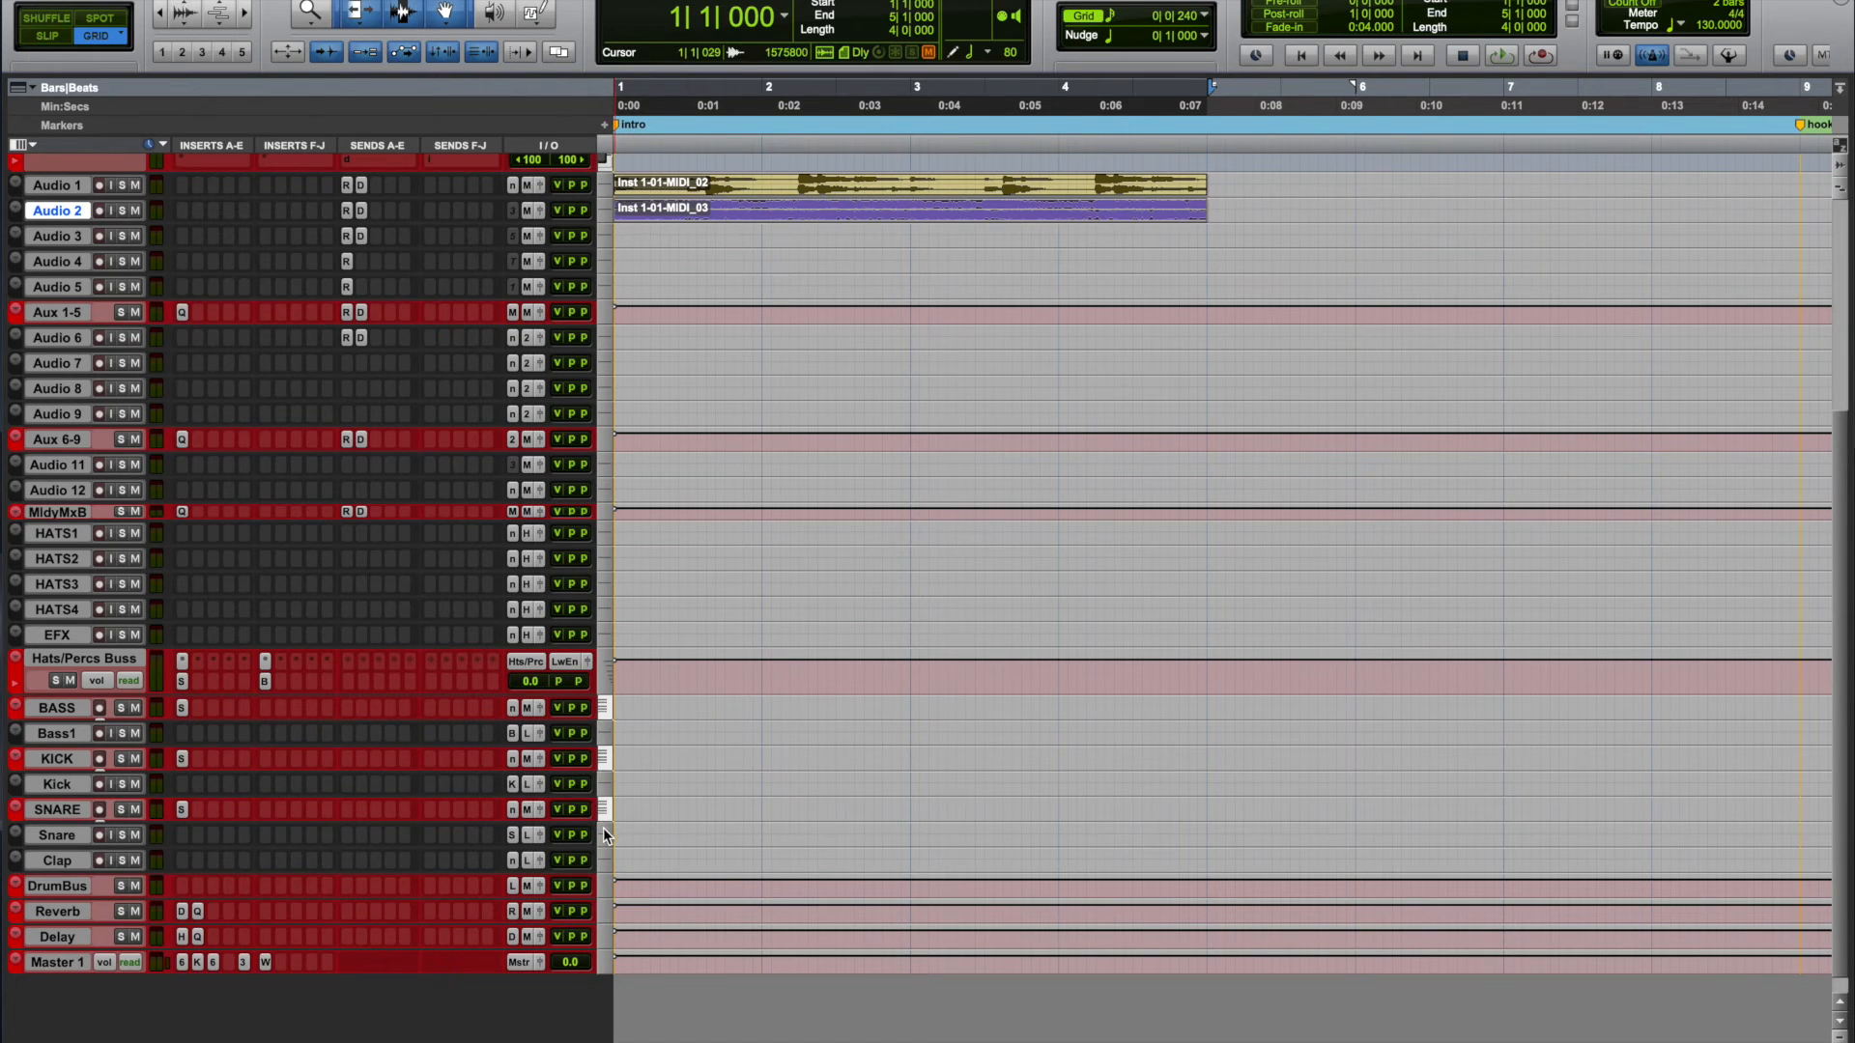
left_click_drag(471, 771, 470, 839)
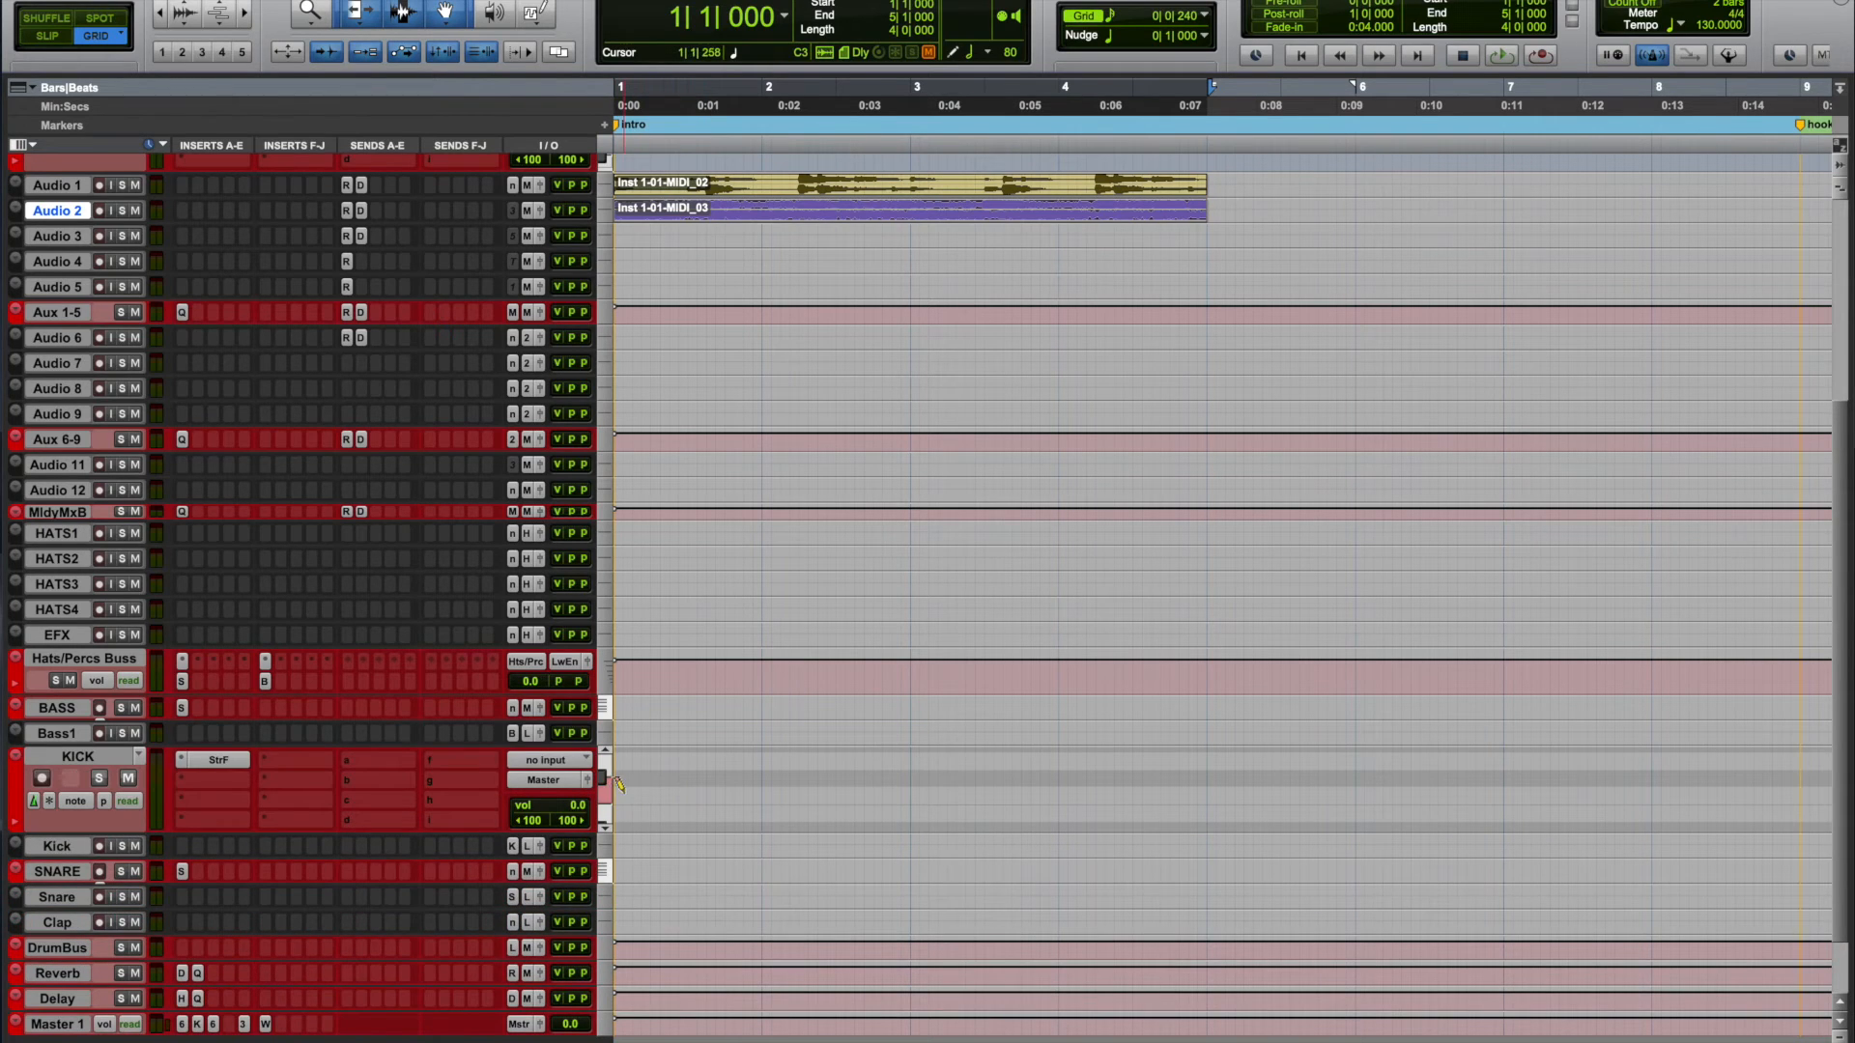
Step: Draw short C3 notes on the KICK track at the start of bars 1 to 4 and play the pattern back
left_click(624, 793)
left_click(766, 794)
left_click(913, 794)
left_click_drag(1069, 794, 1140, 794)
left_click_drag(662, 805, 569, 807)
left_click_drag(680, 797, 617, 797)
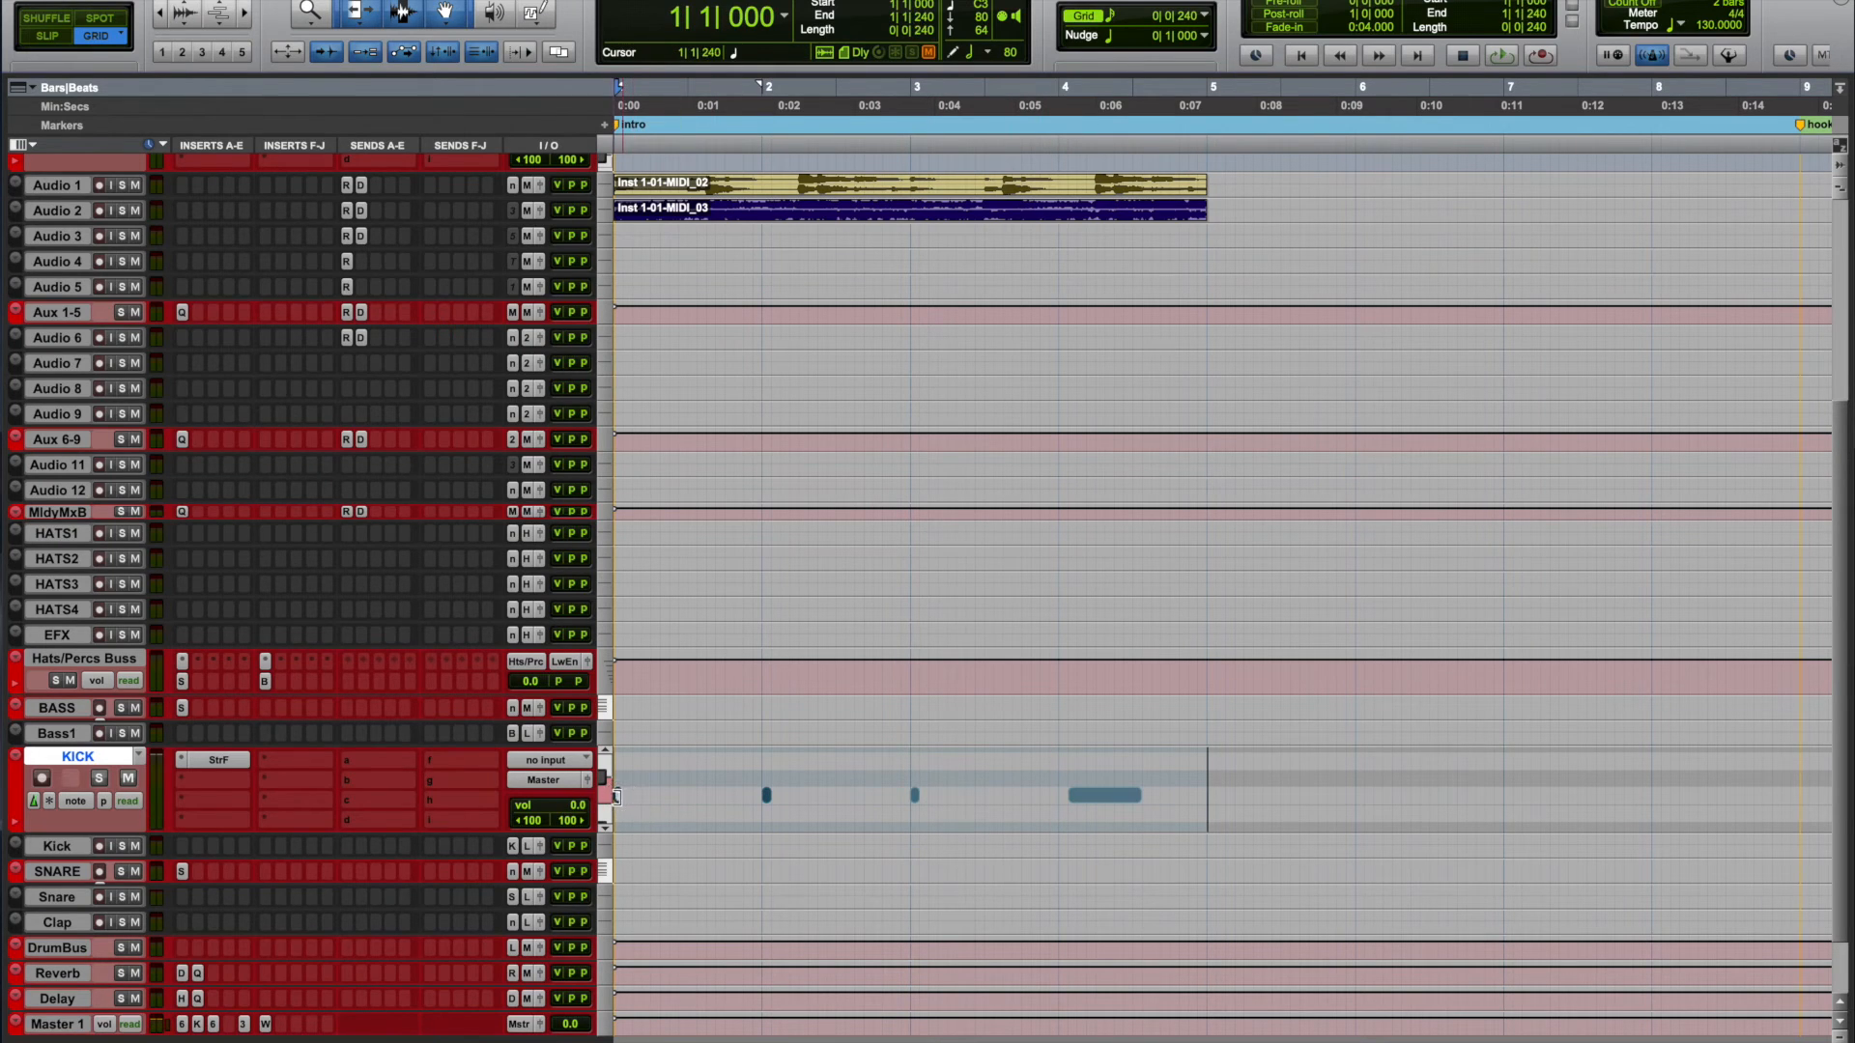
left_click_drag(1098, 799, 1063, 796)
key("space")
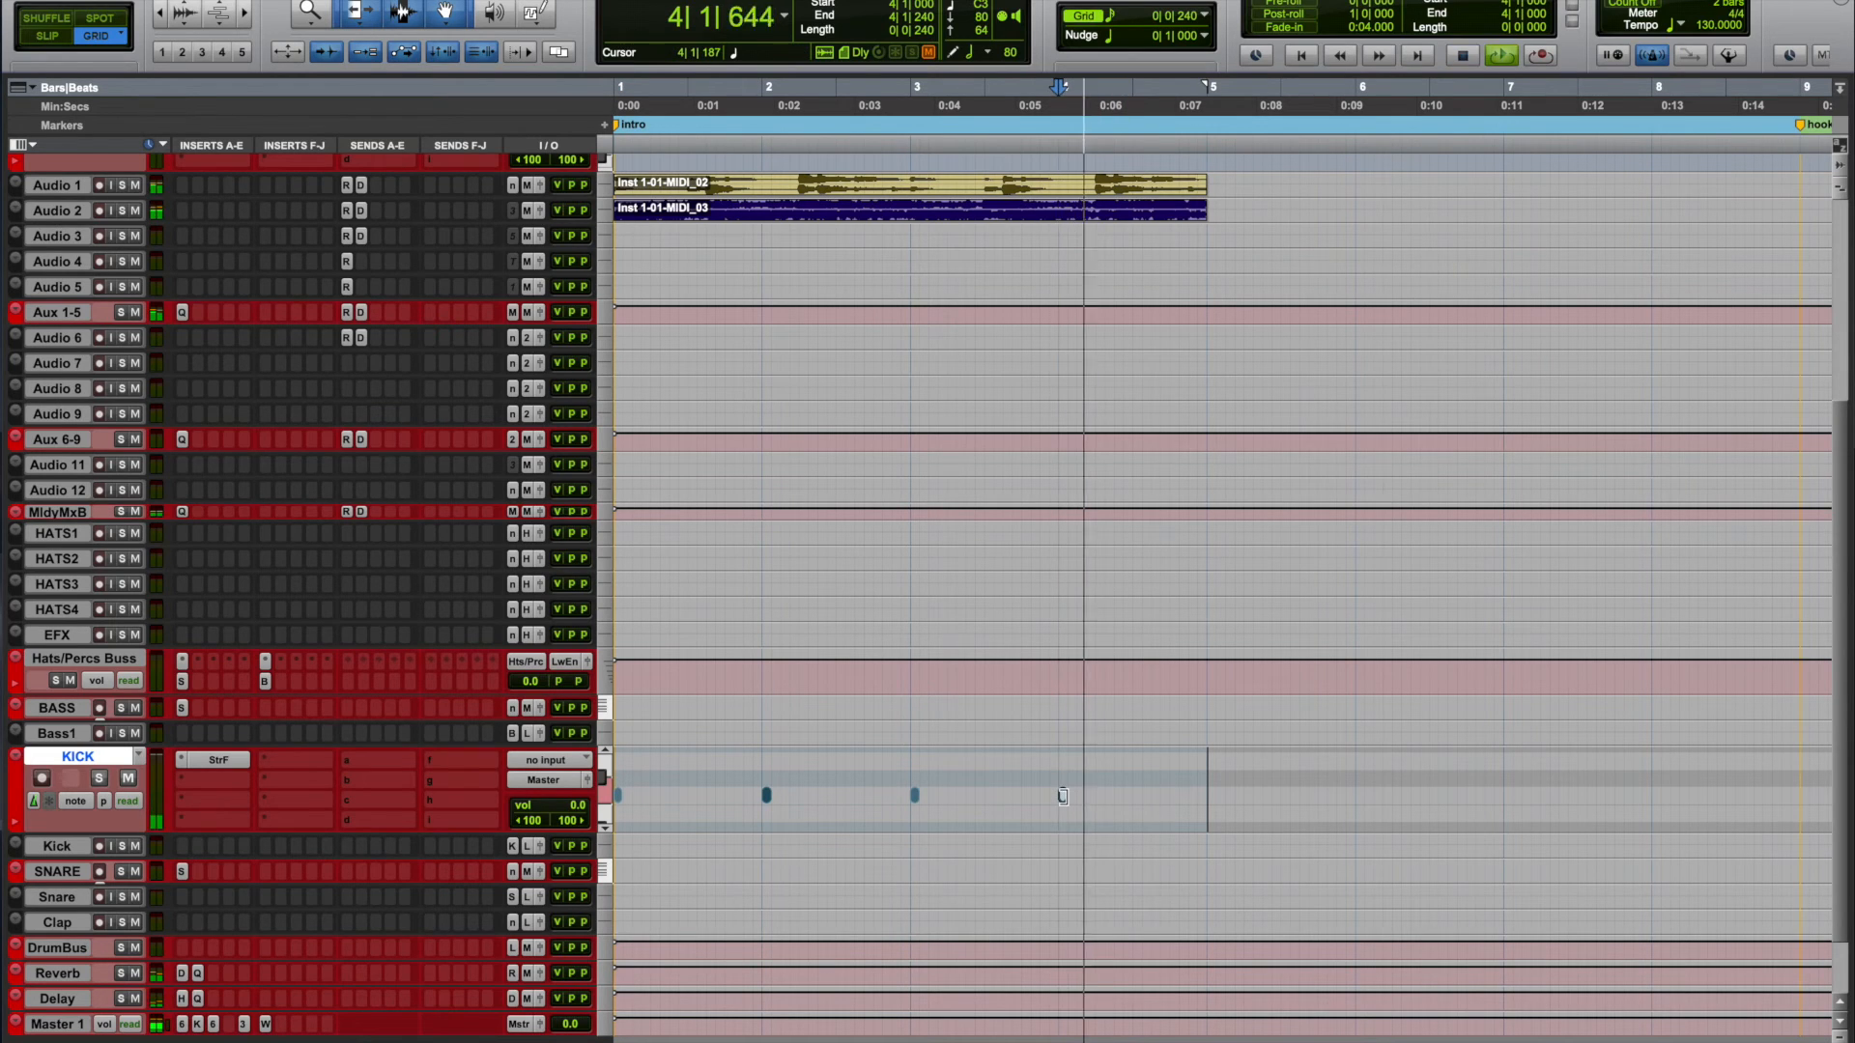
key("Return")
key("space")
Step: Add two-beat notes at 1|1|480 and 2|1|480 on the KICK track and play back from the start
left_click_drag(634, 795, 853, 795)
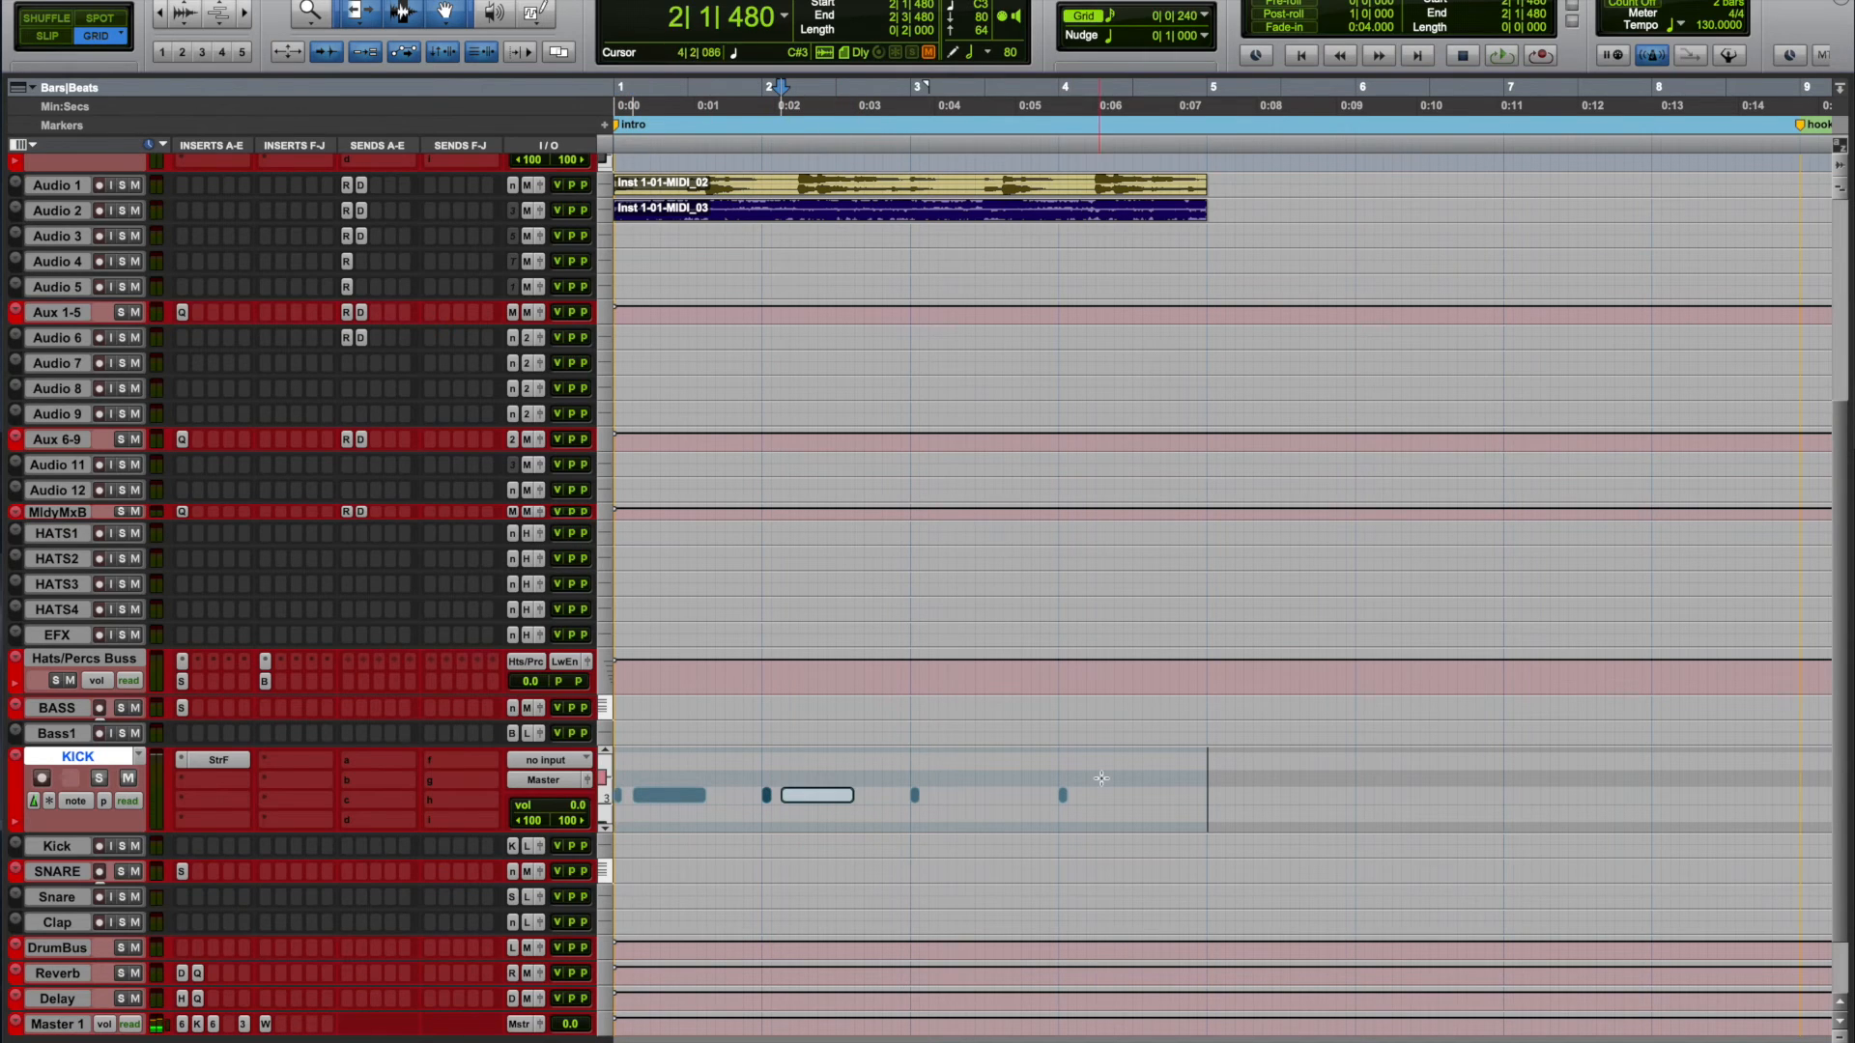
key("Return")
key("space")
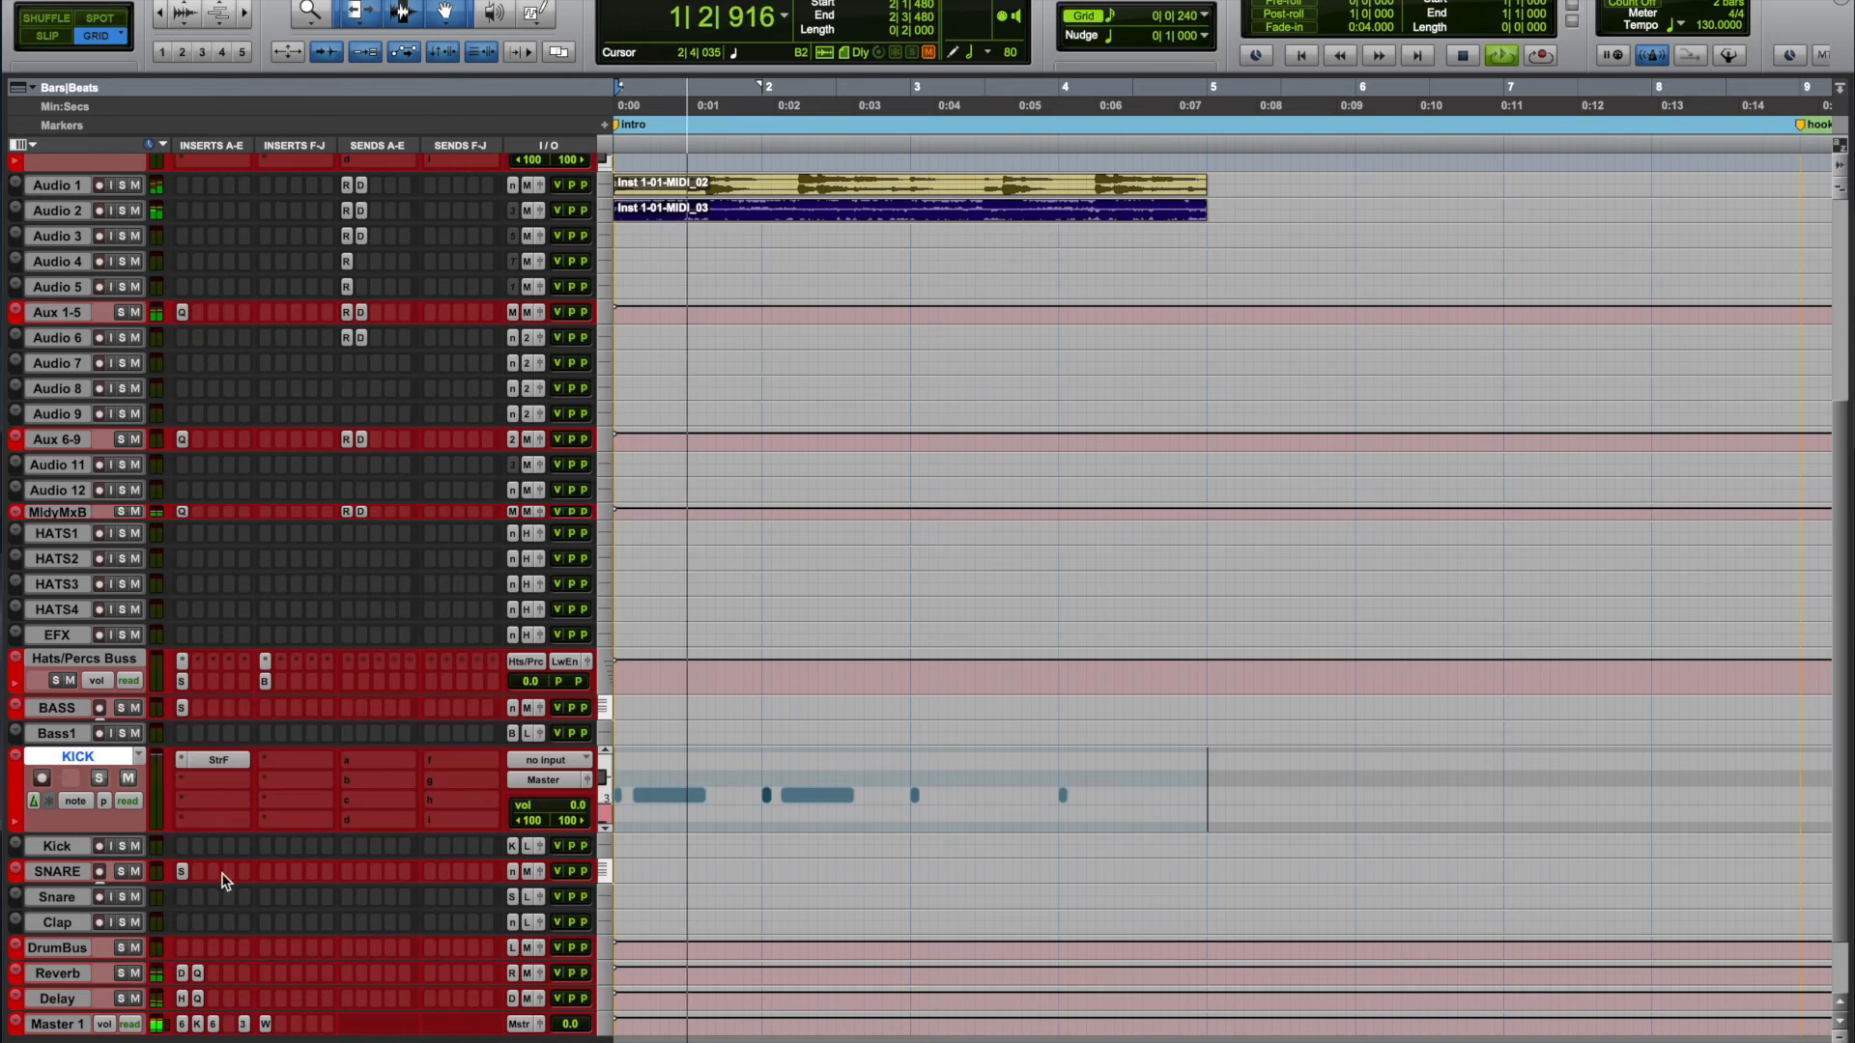
Step: Show the hidden HH track, make it active and switch it to notes view
key("space")
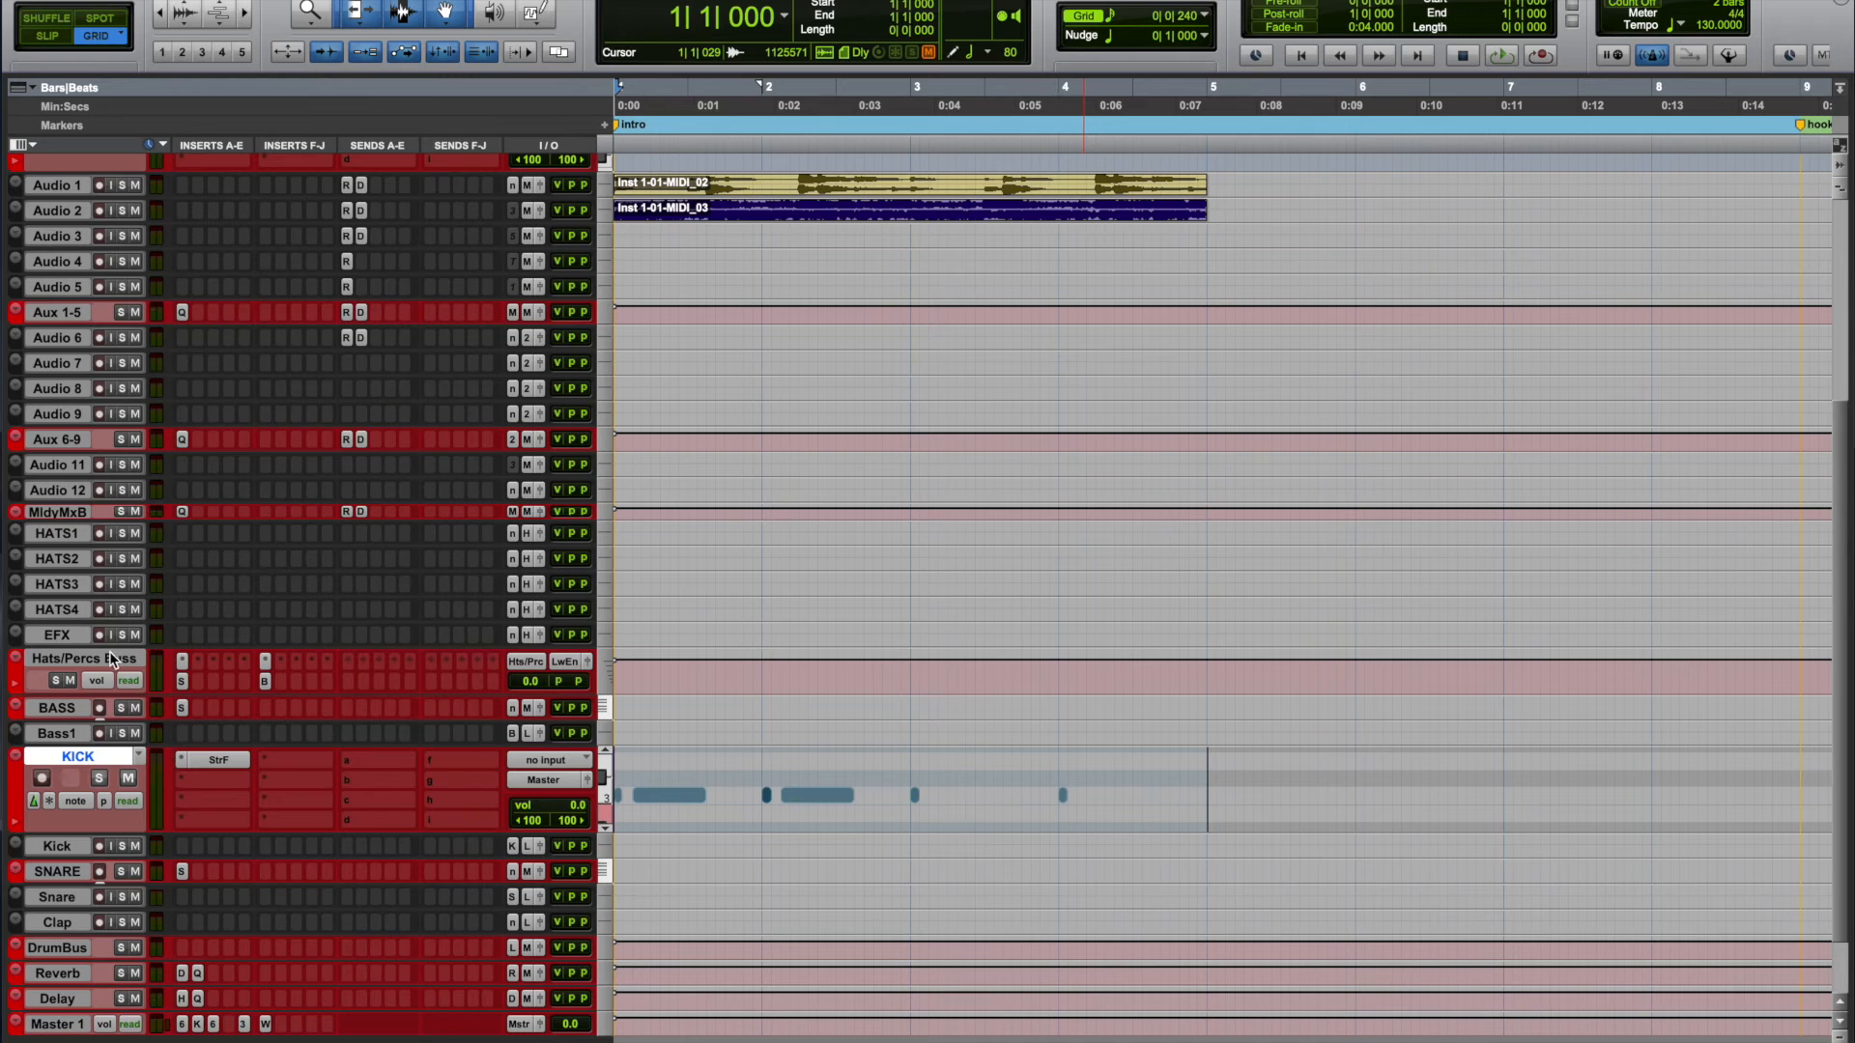
left_click(10, 1040)
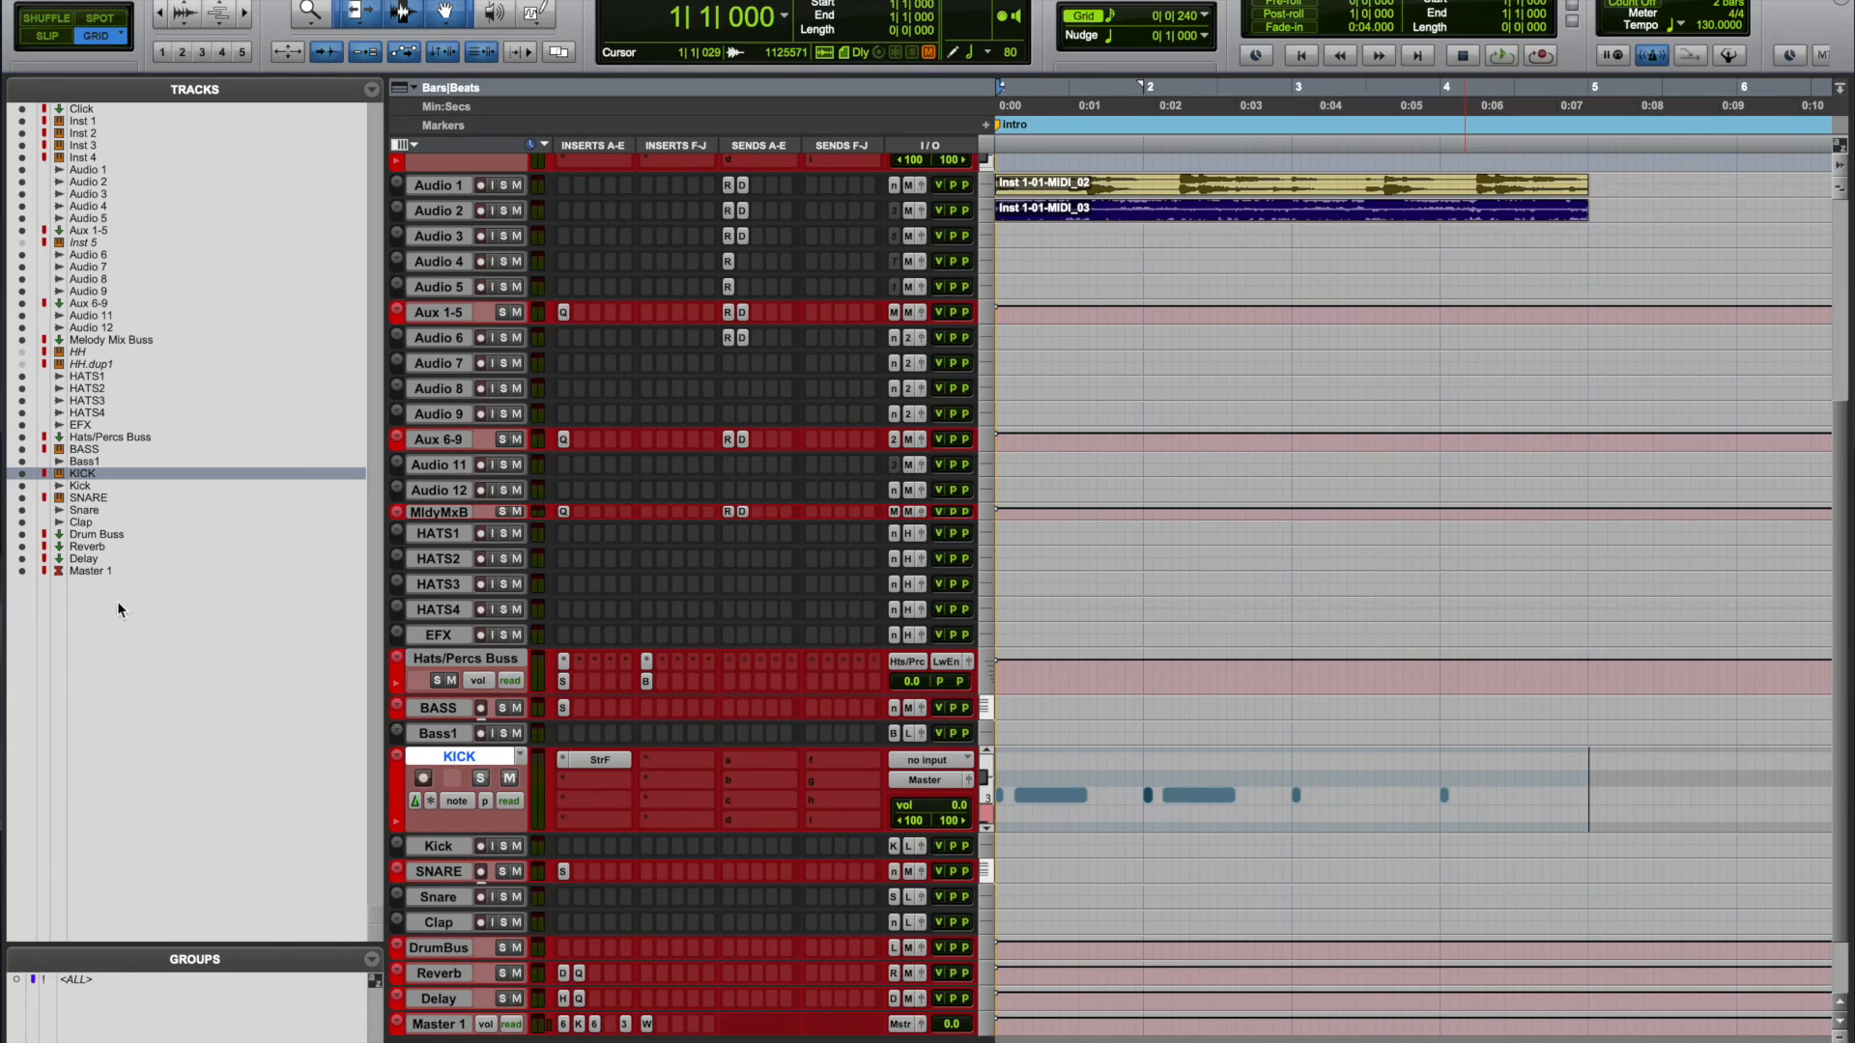
left_click(90, 352)
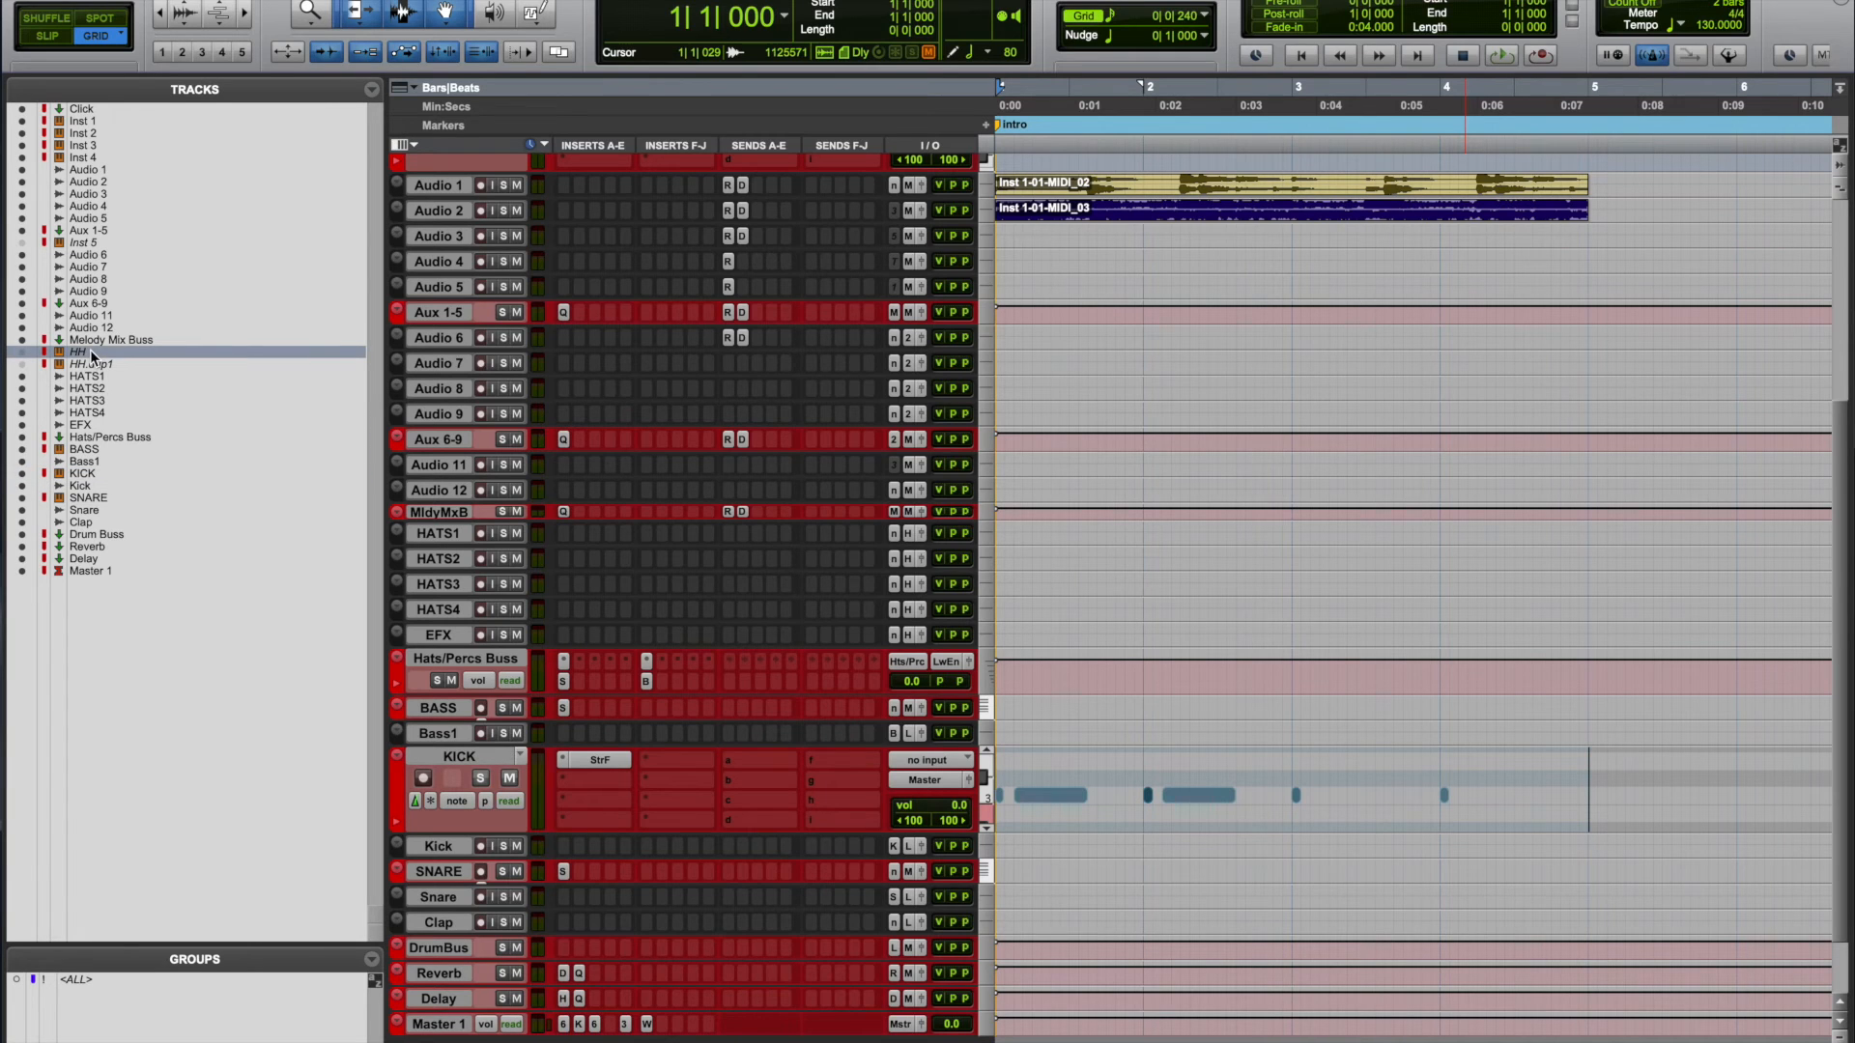
right_click(90, 350)
left_click(130, 361)
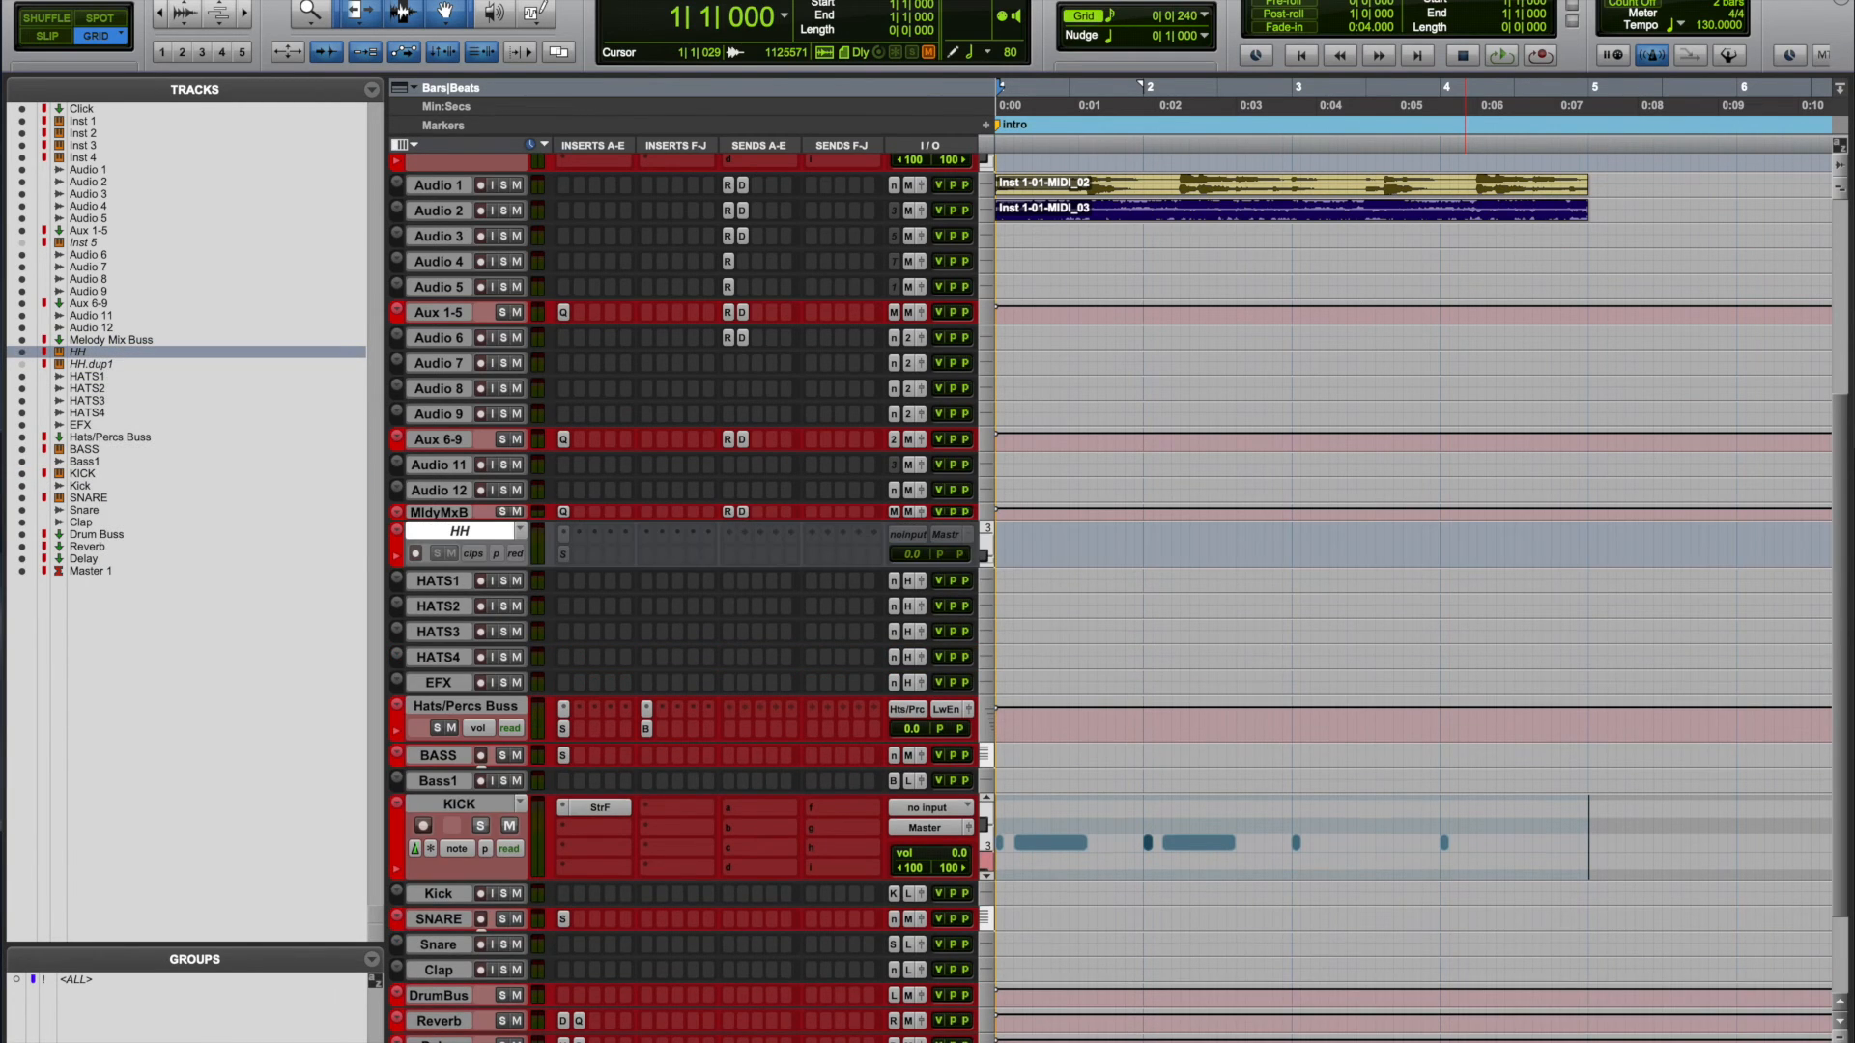
double_click(384, 674)
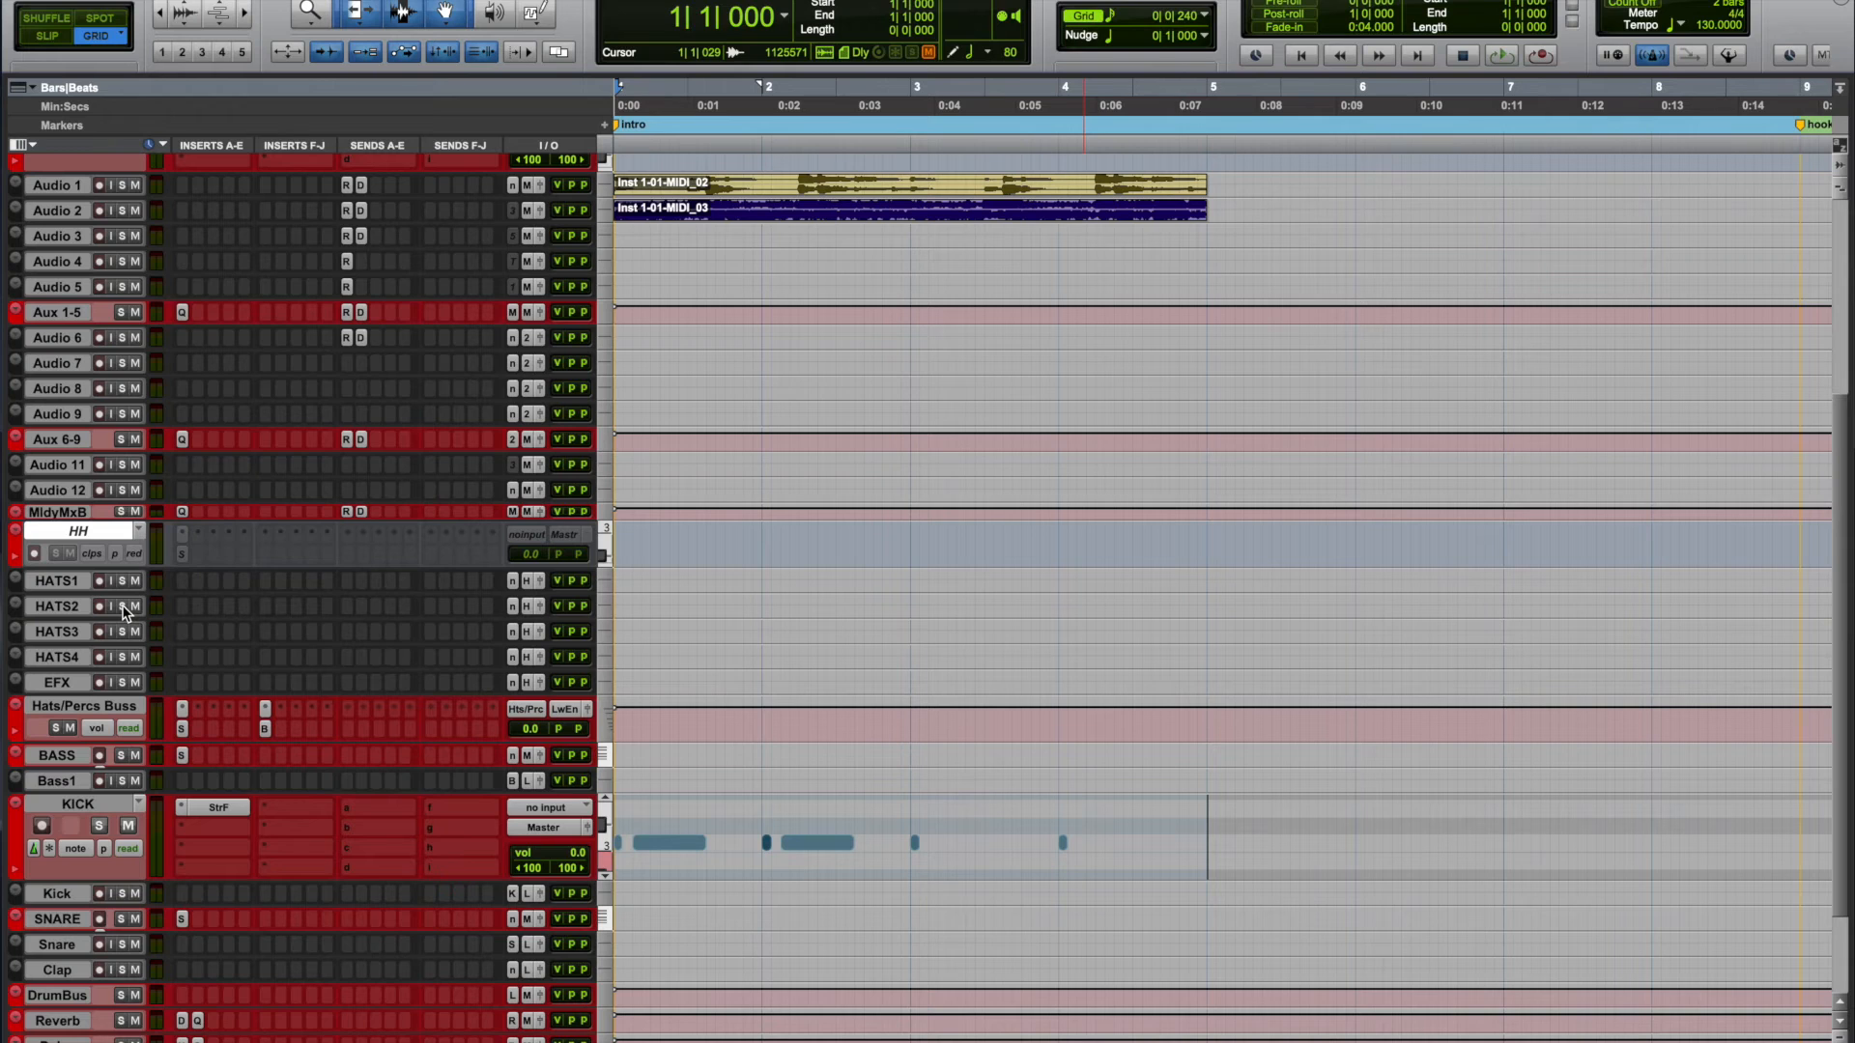
right_click(106, 541)
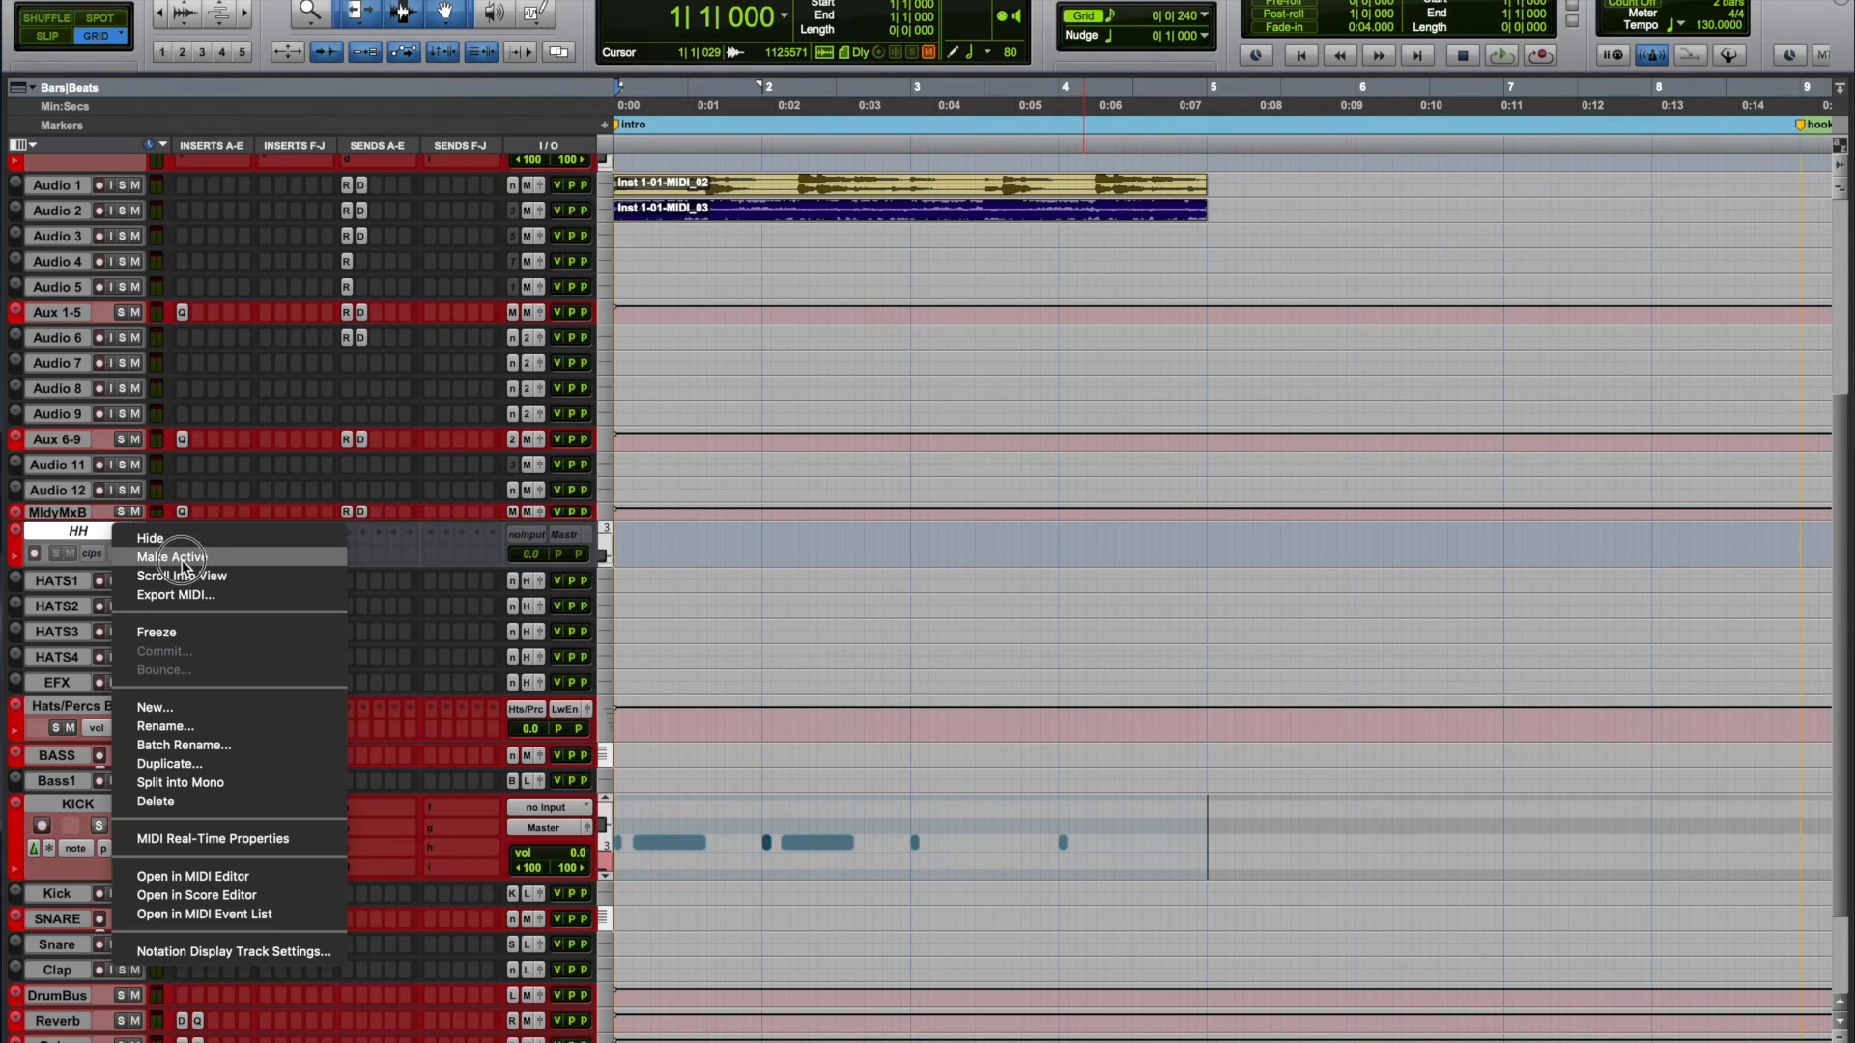
left_click(159, 555)
key("space")
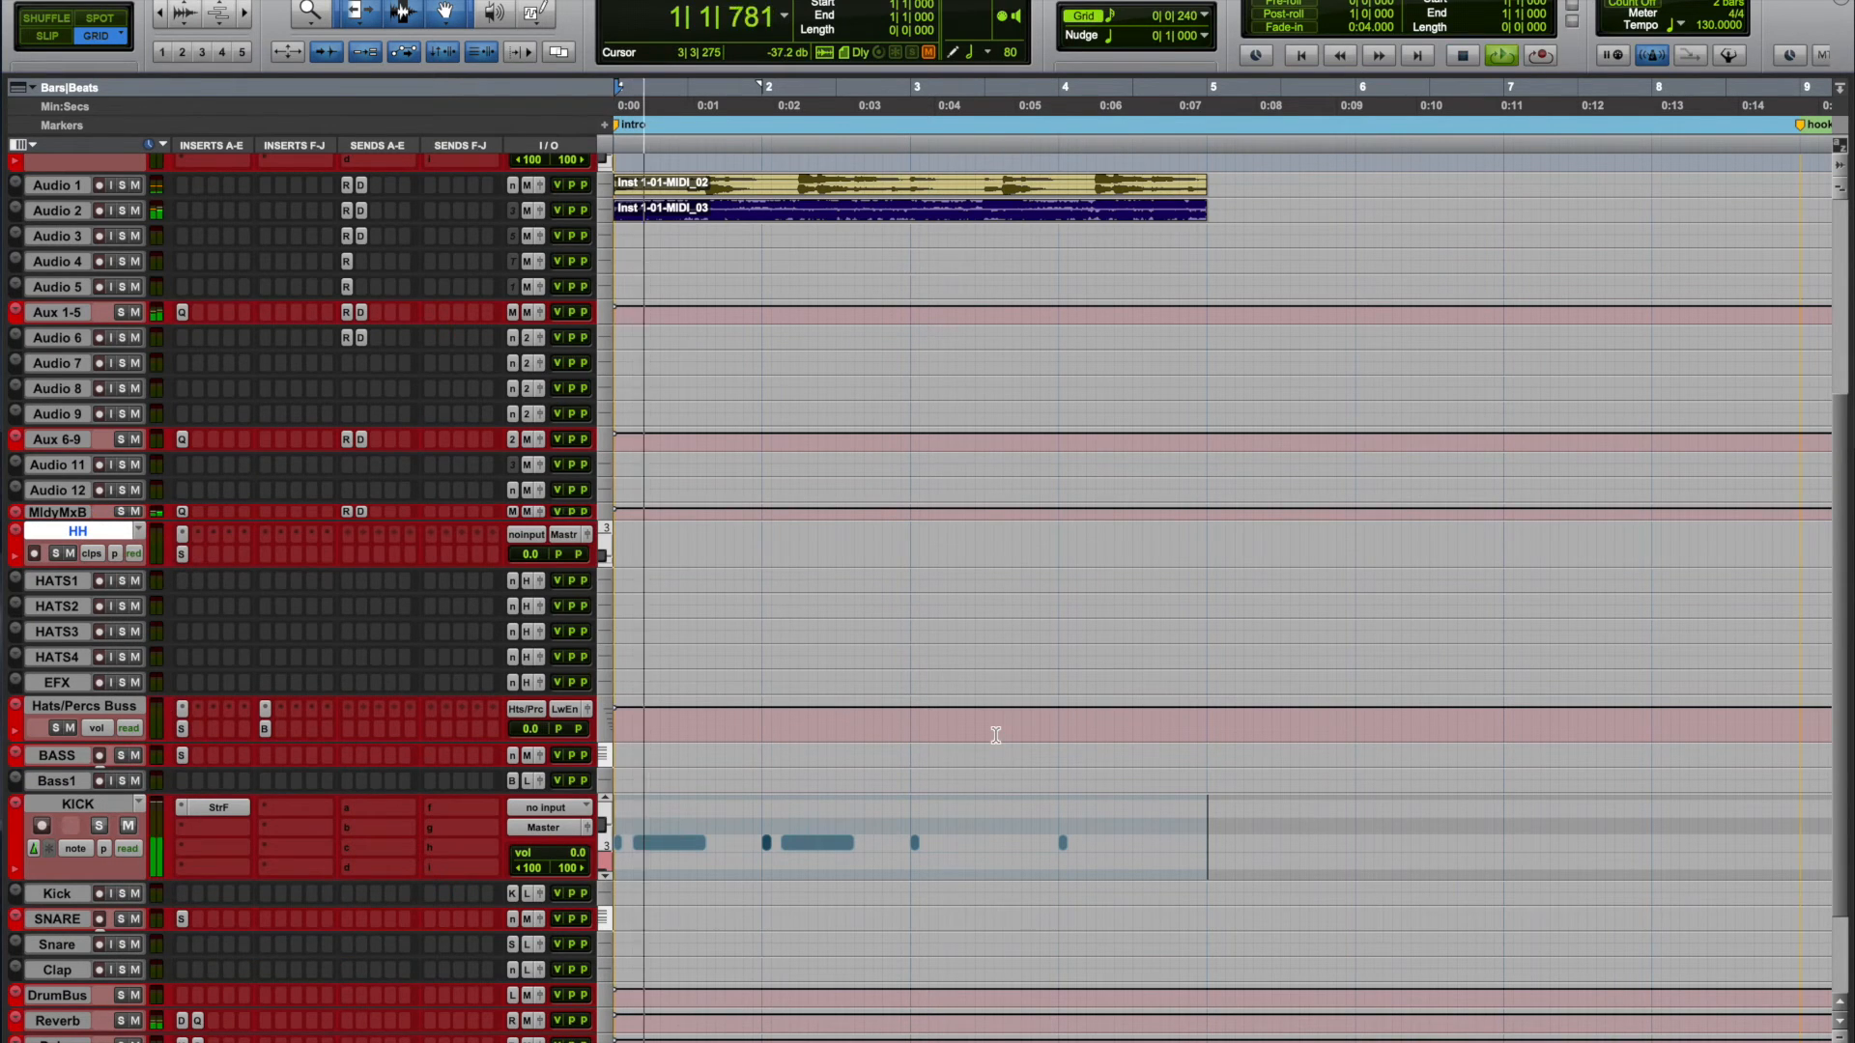
key("space")
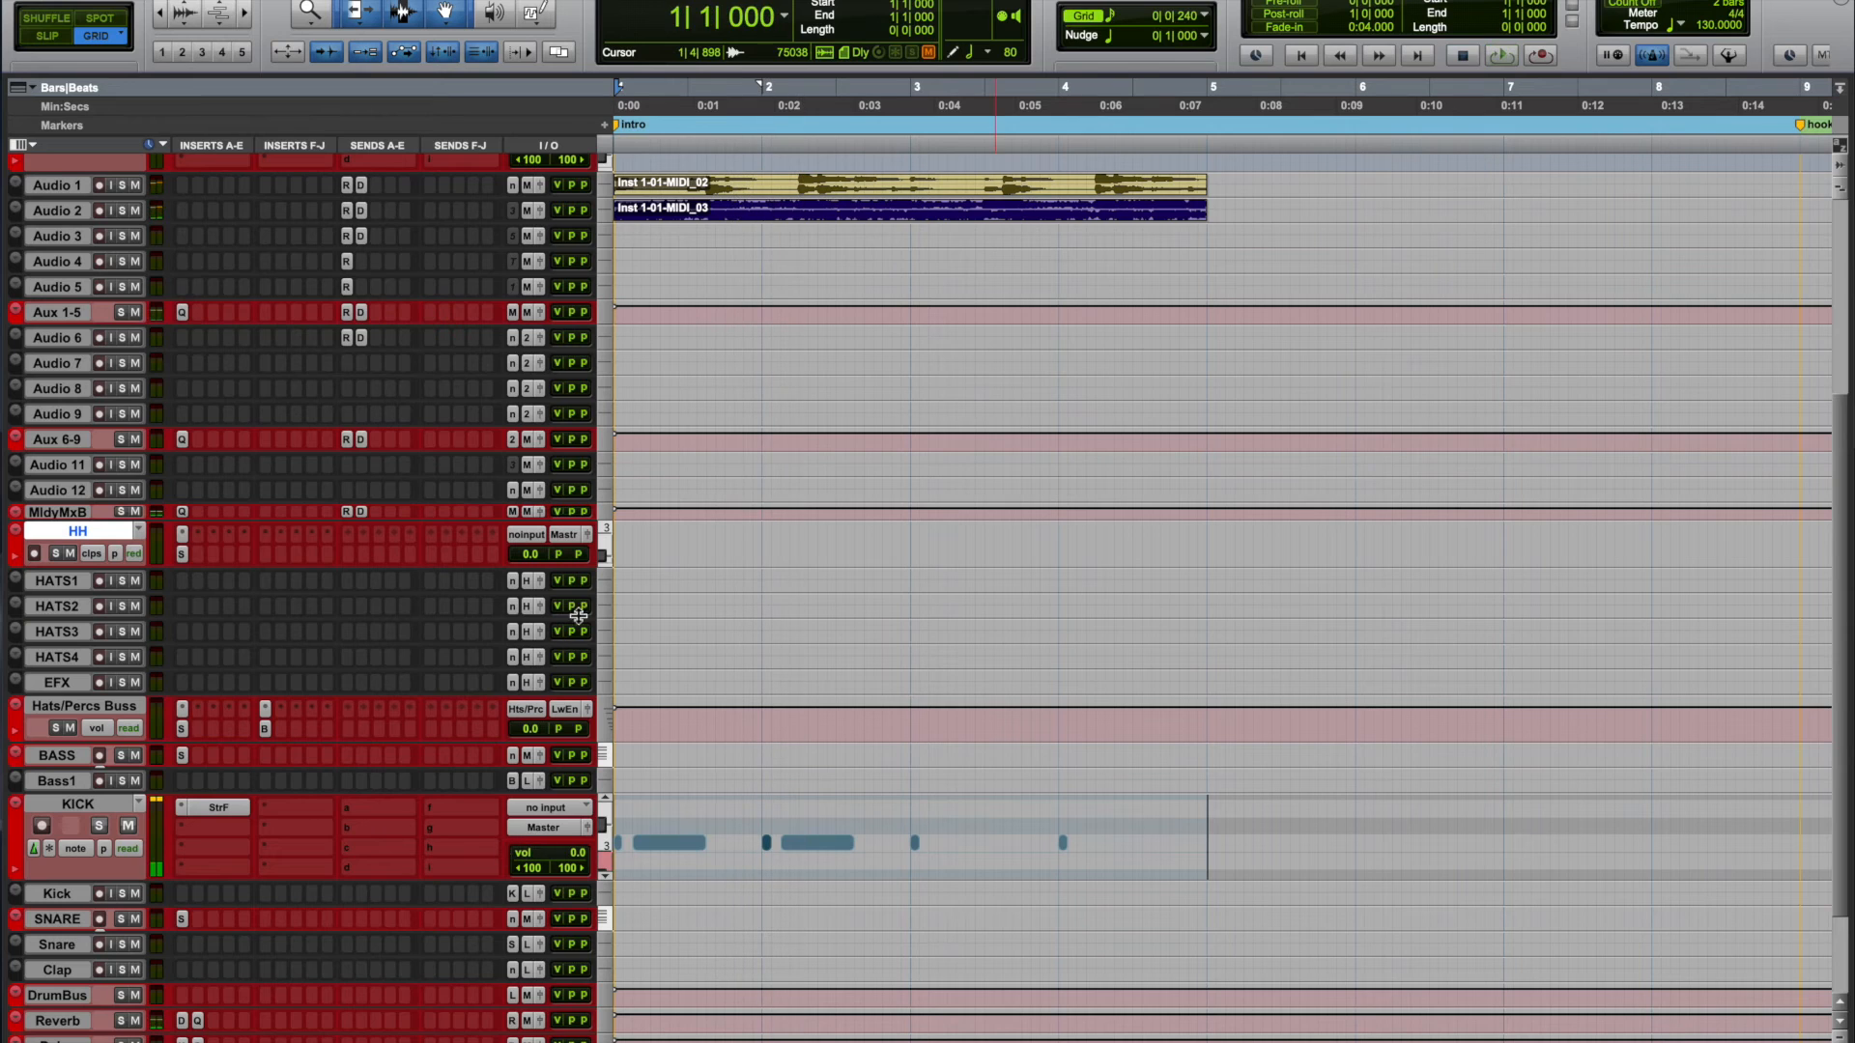
key("ctrl+minus")
Step: Try filling bars 1 to 4 of the HH track with 1/16 notes and play them back
left_click_drag(618, 531, 1239, 530)
key("space")
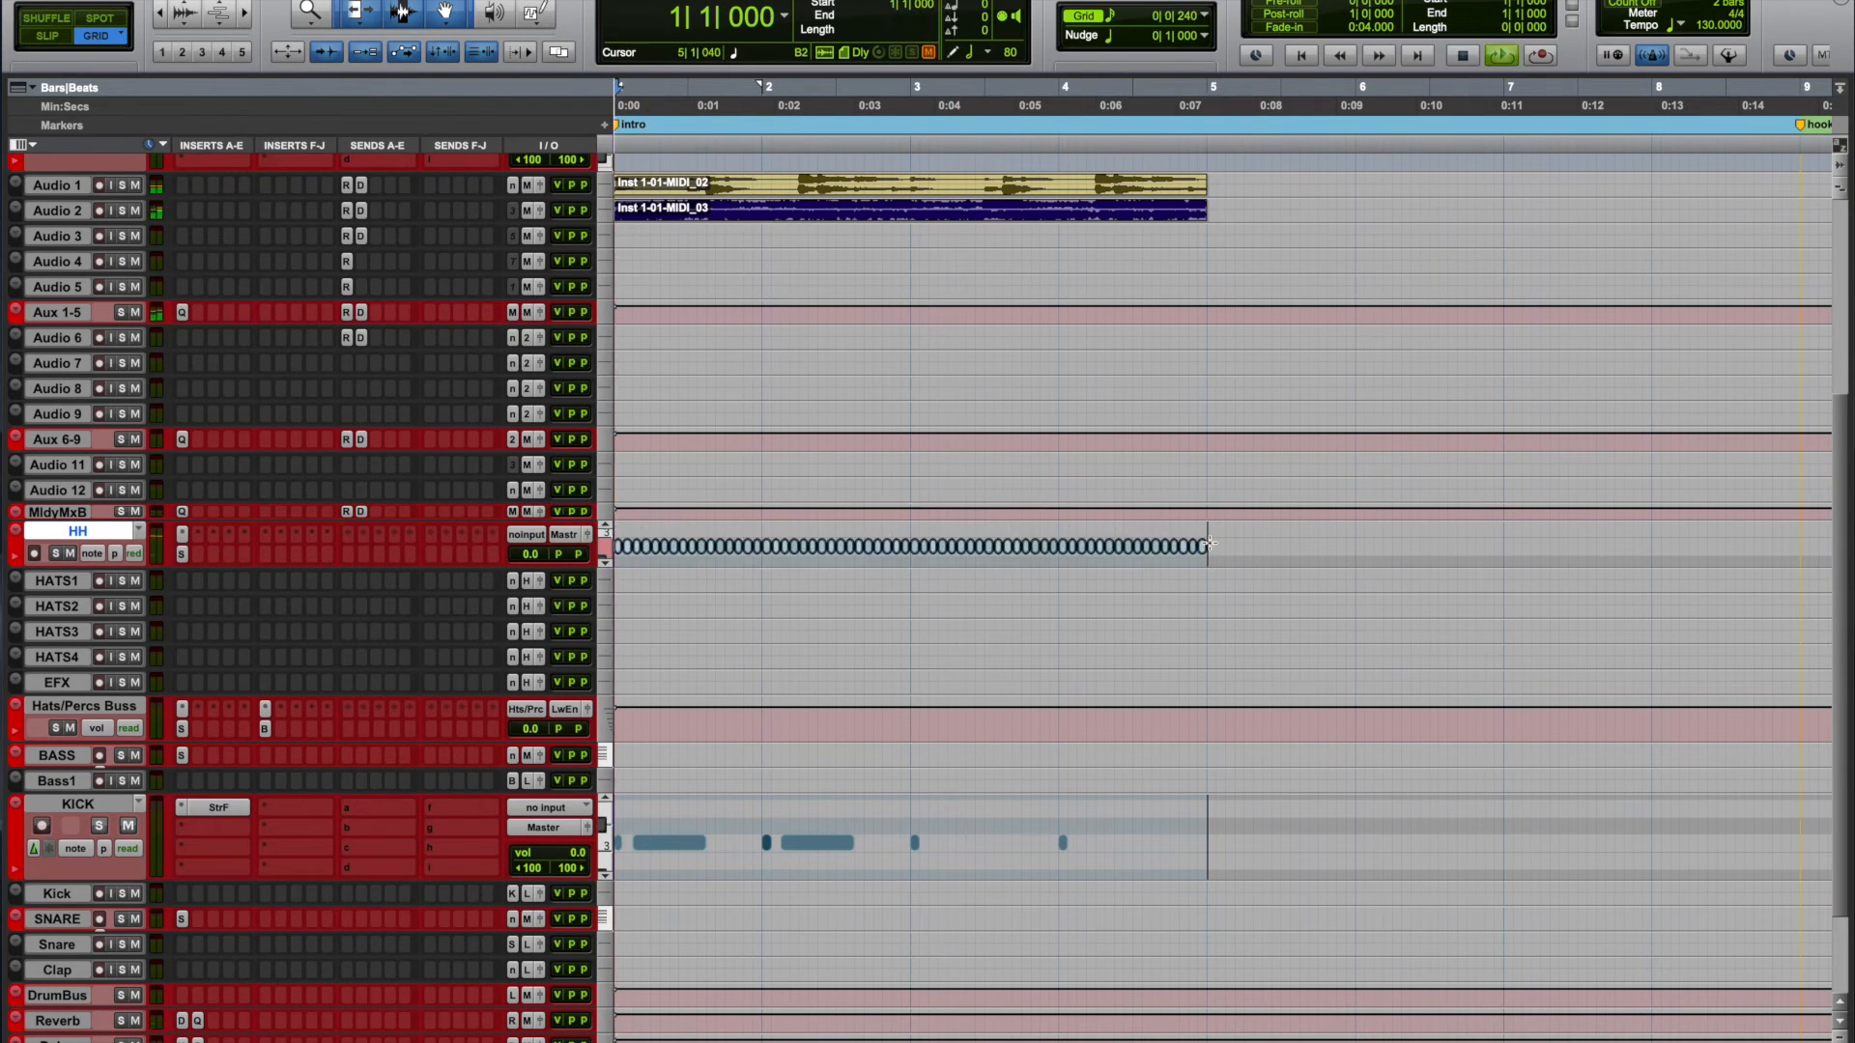
key("space")
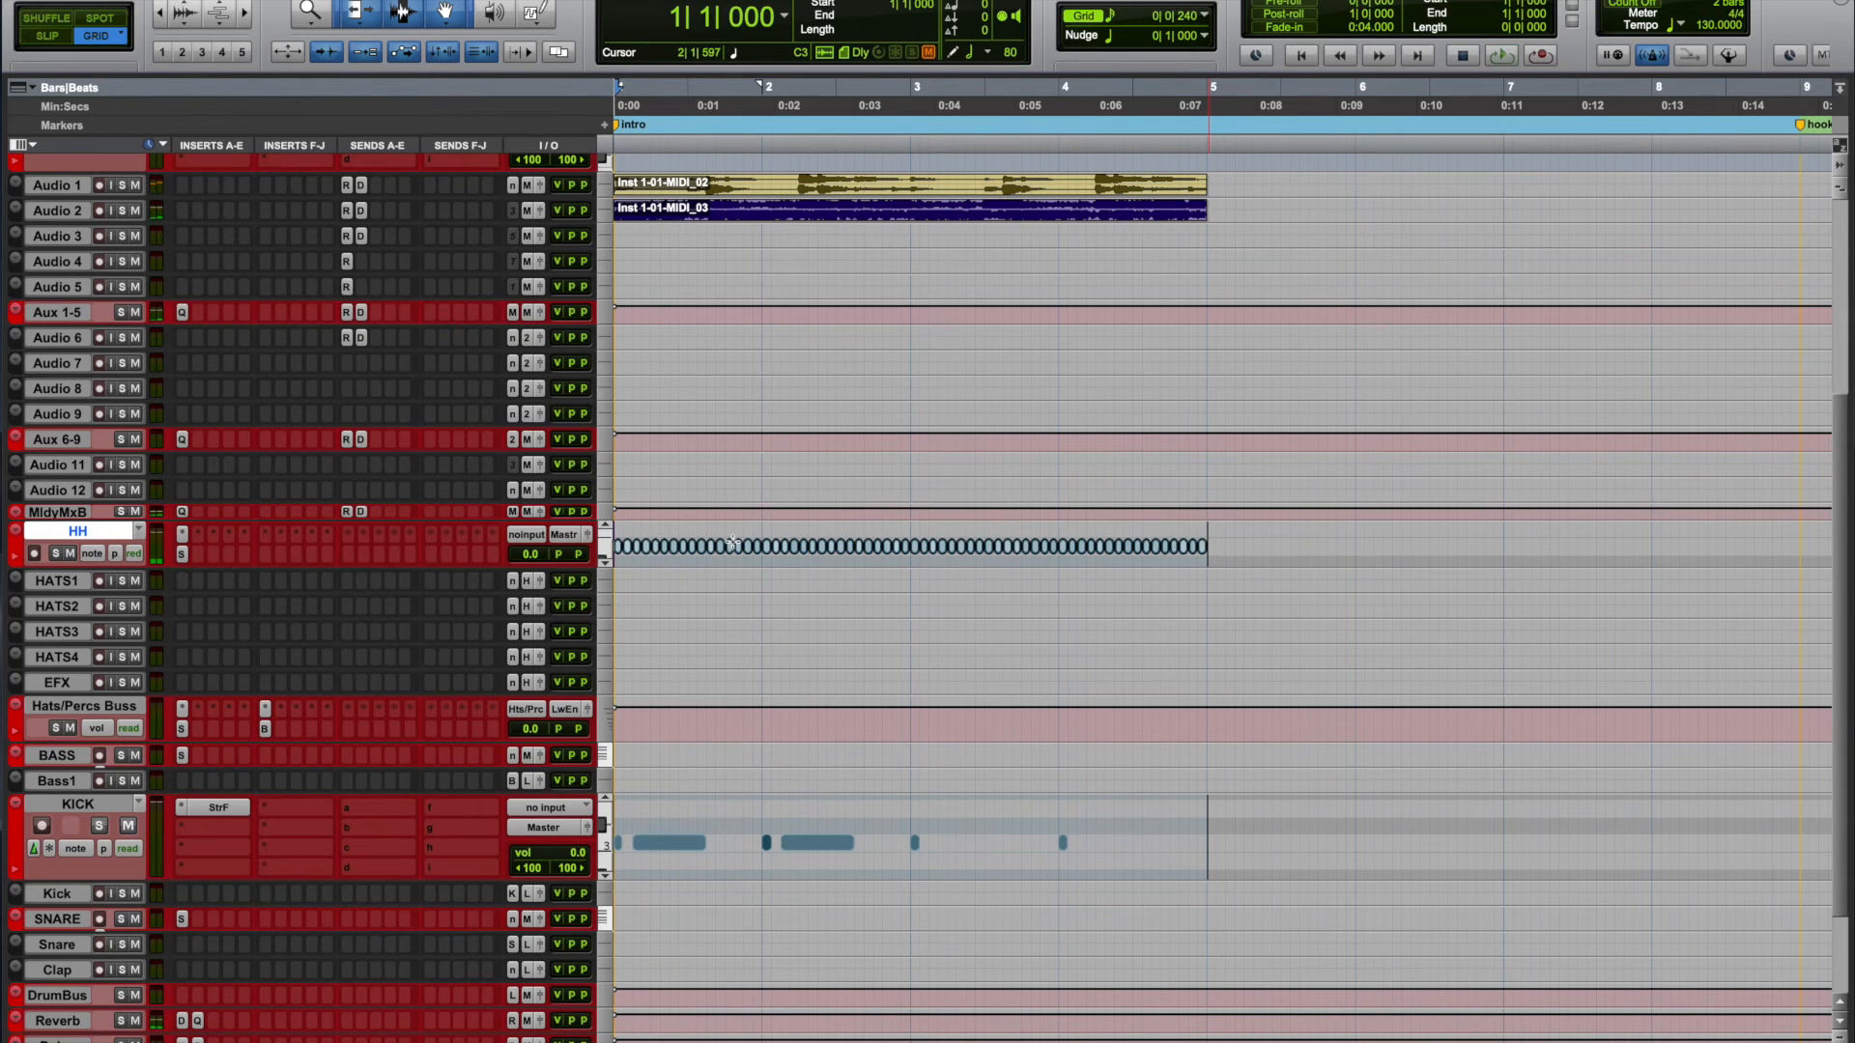
key("ctrl+z")
Step: Set the grid to 1/8 note, fill bars 1 to 4 of the HH track with eighth notes and play them back
left_click(1096, 17)
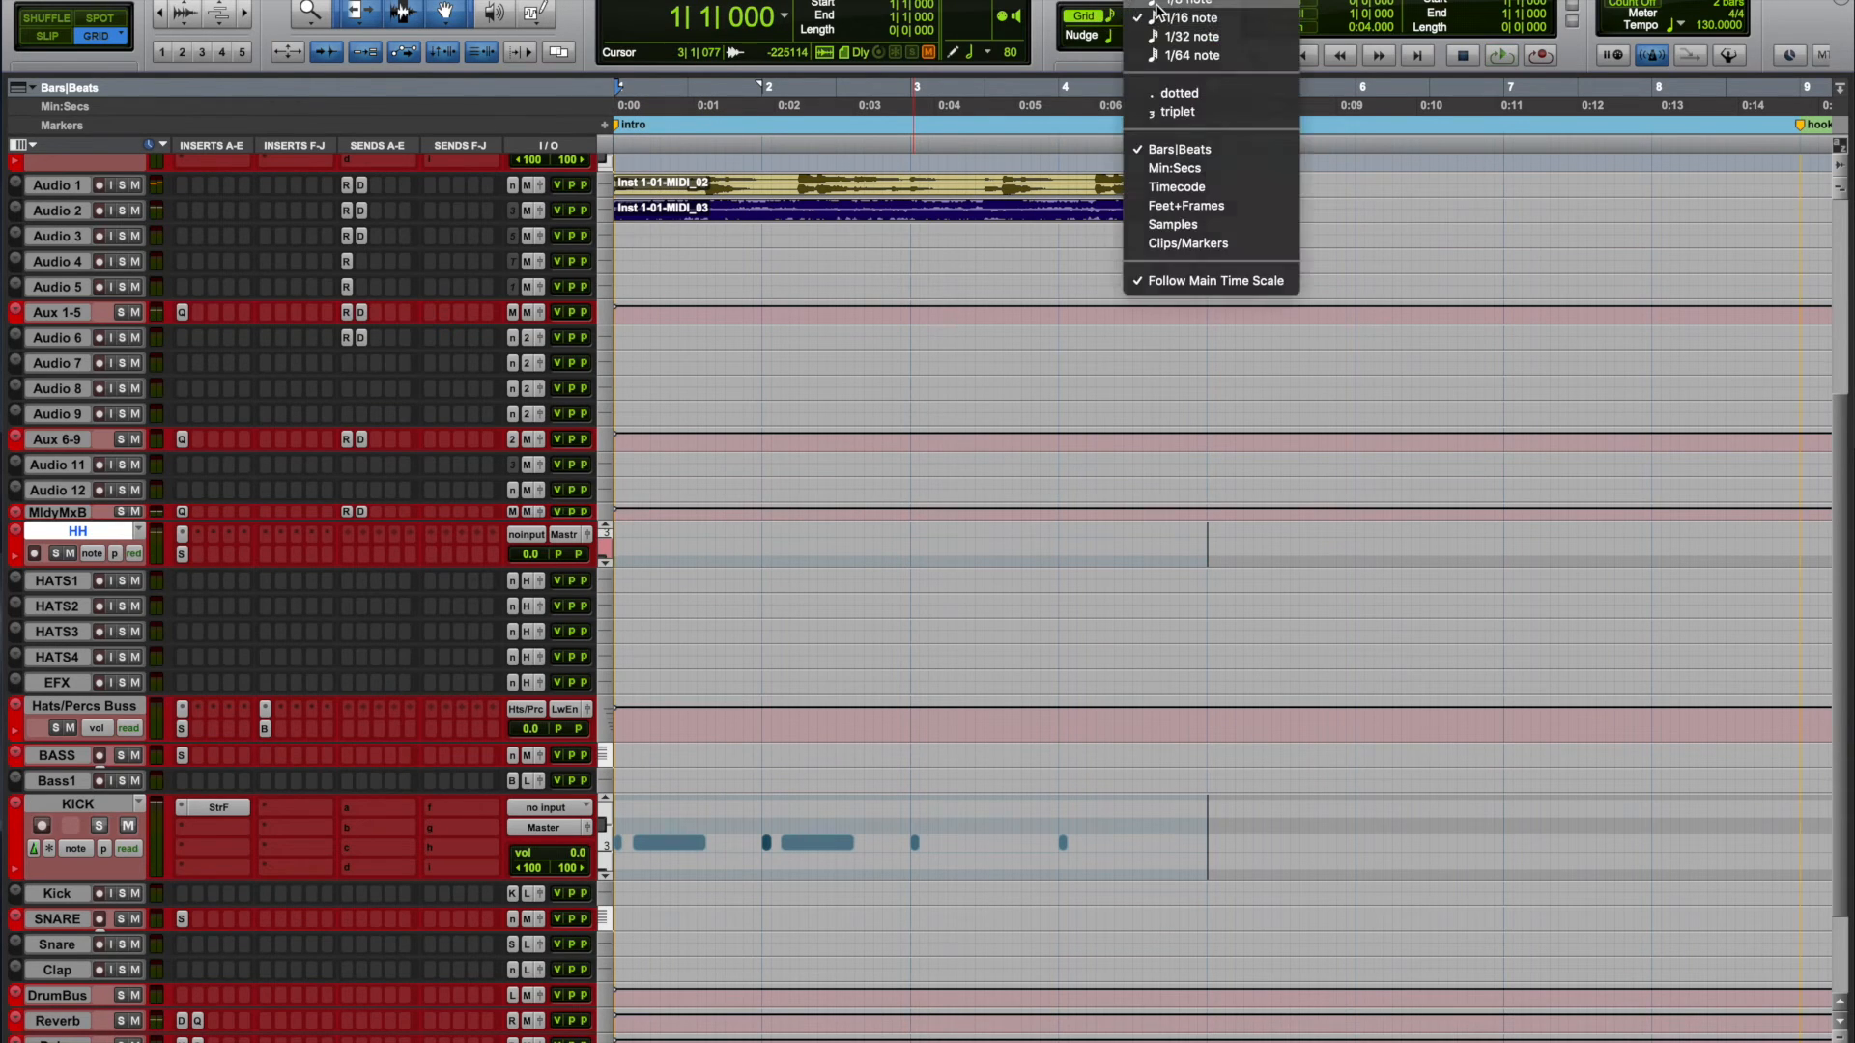
left_click(1164, 9)
left_click_drag(615, 550, 1200, 541)
key("space")
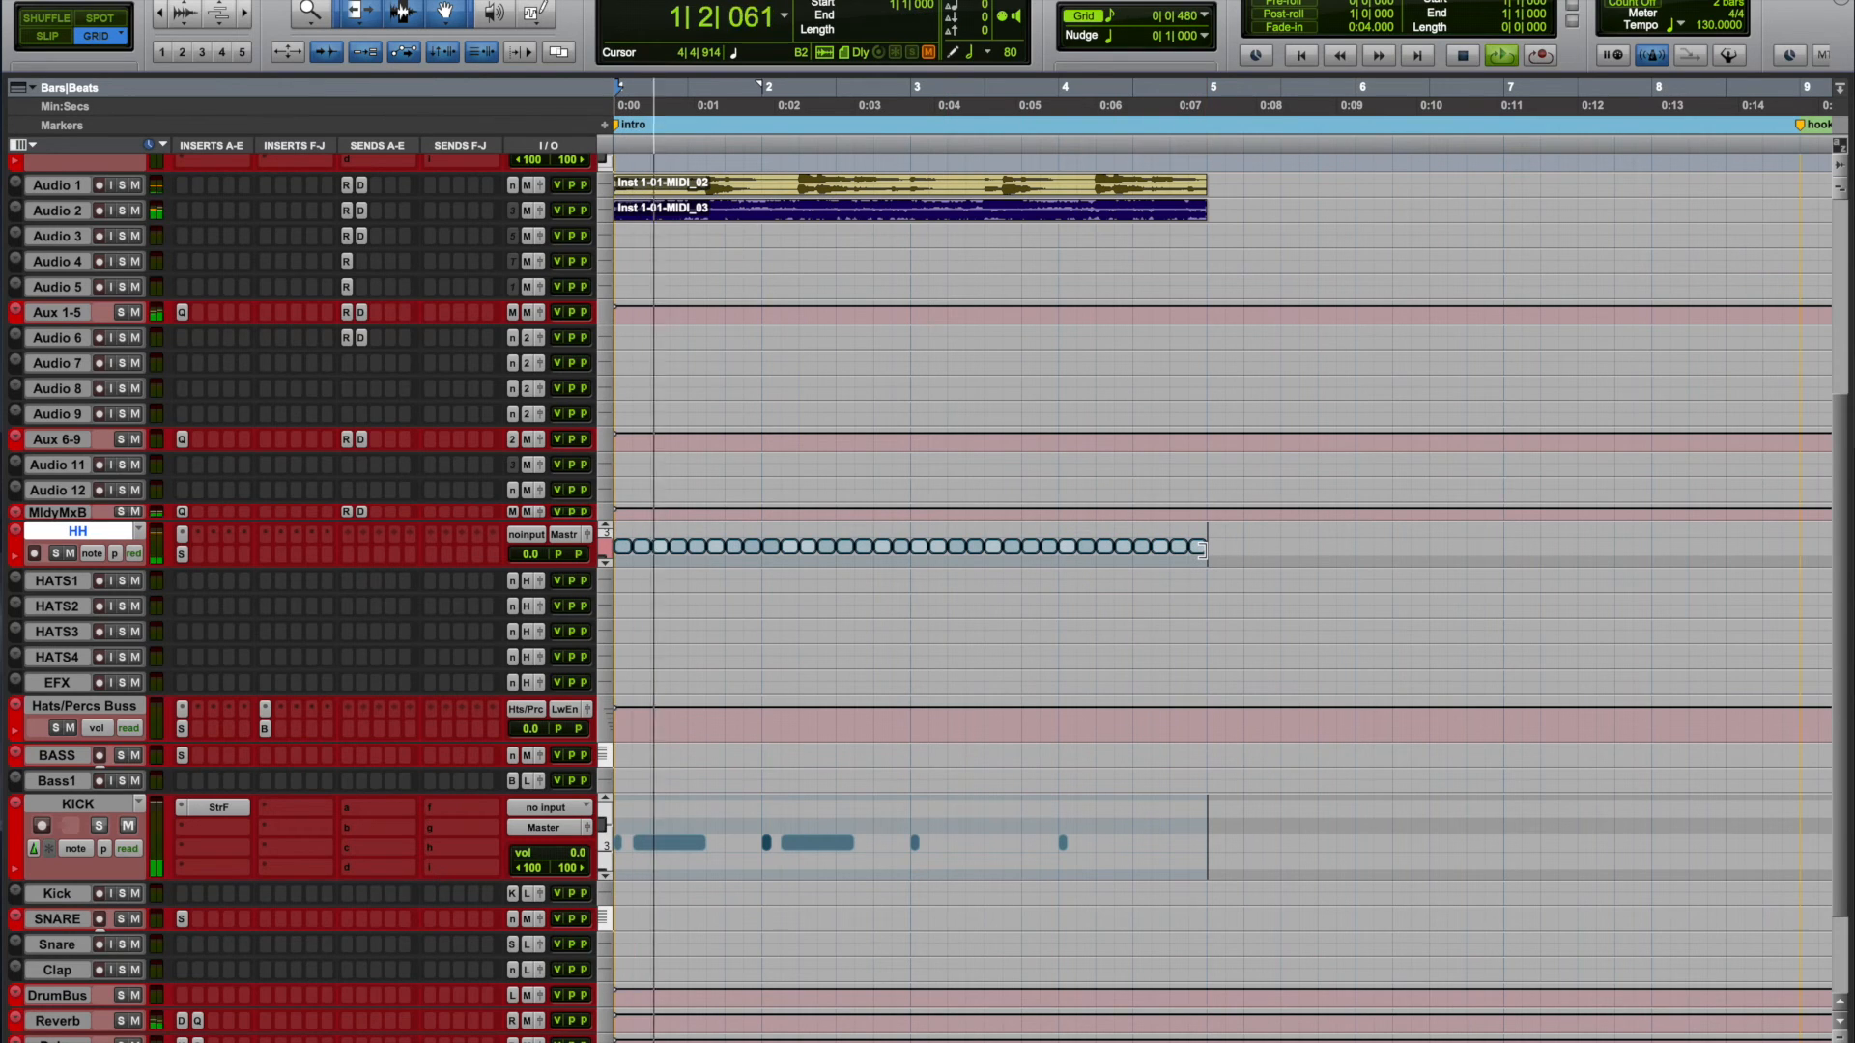
key("space")
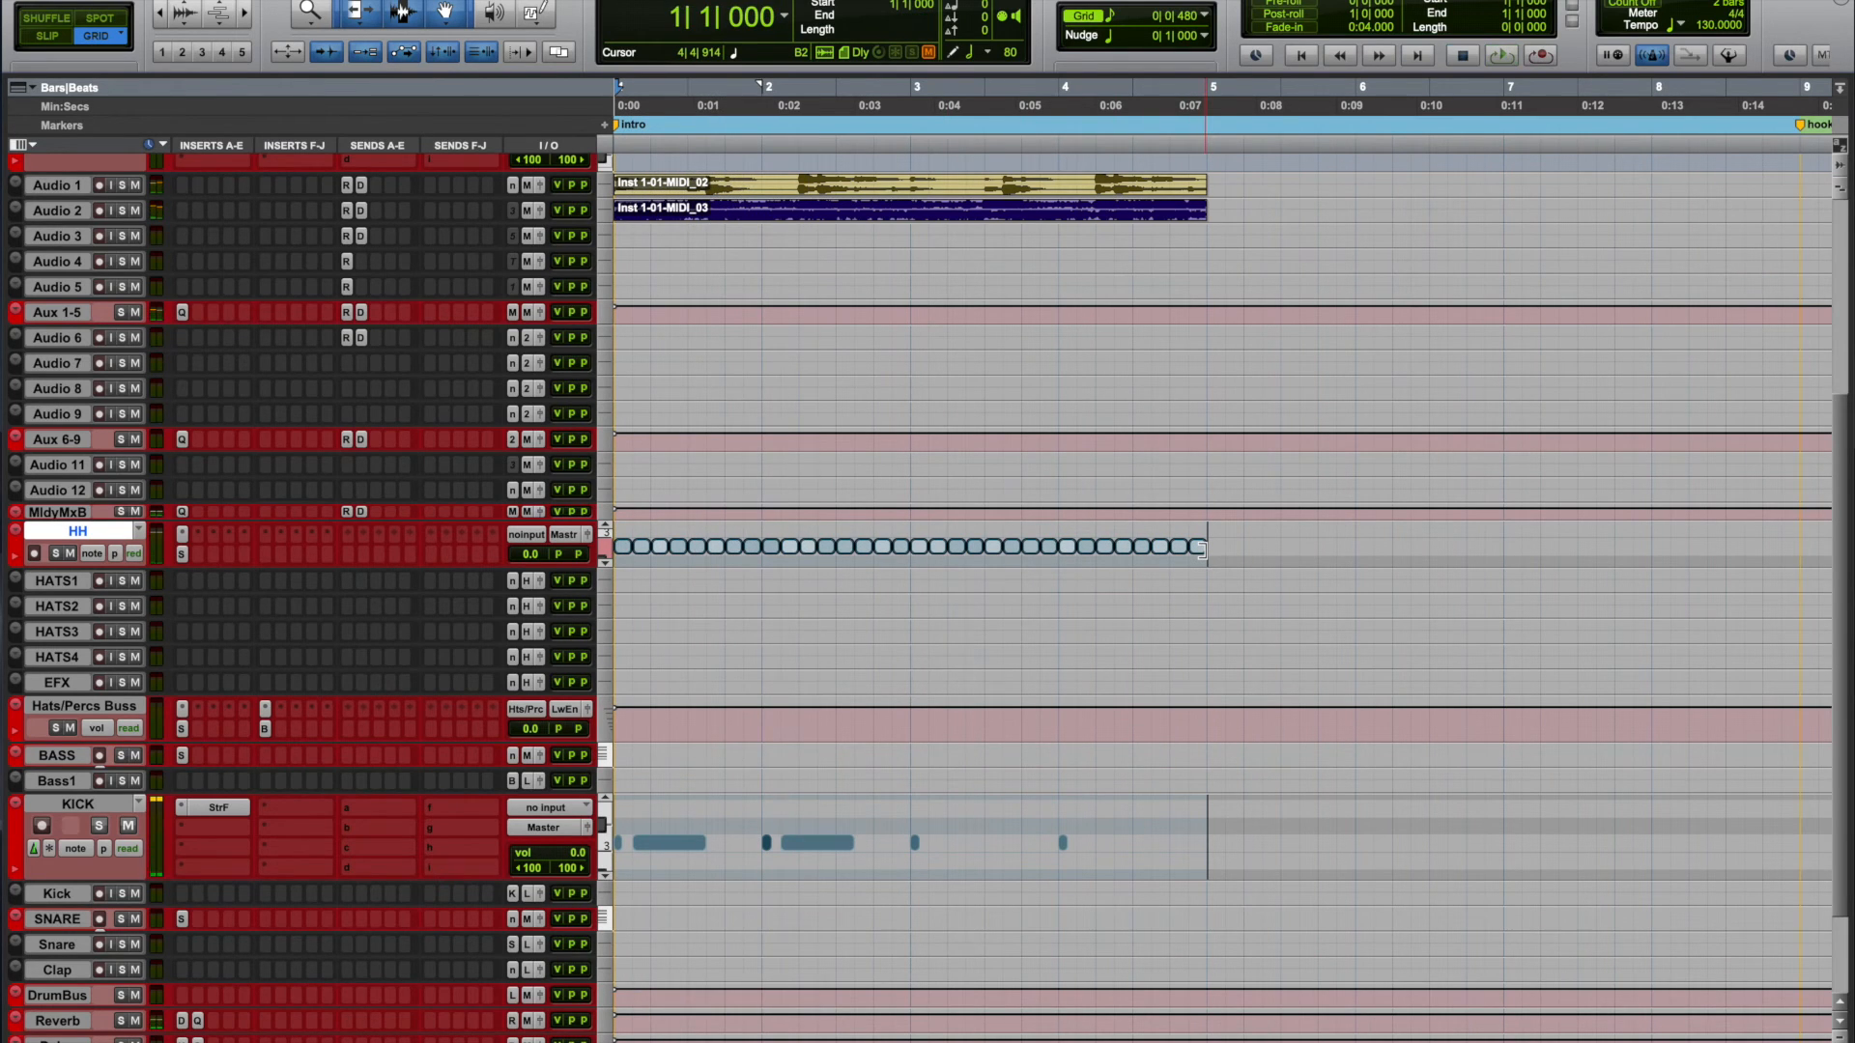
Step: Using a 1/16 note grid, add three A2 notes from 2|4|240 to the end of bar 2 on the enlarged HH track and audition them
left_click_drag(403, 567, 409, 833)
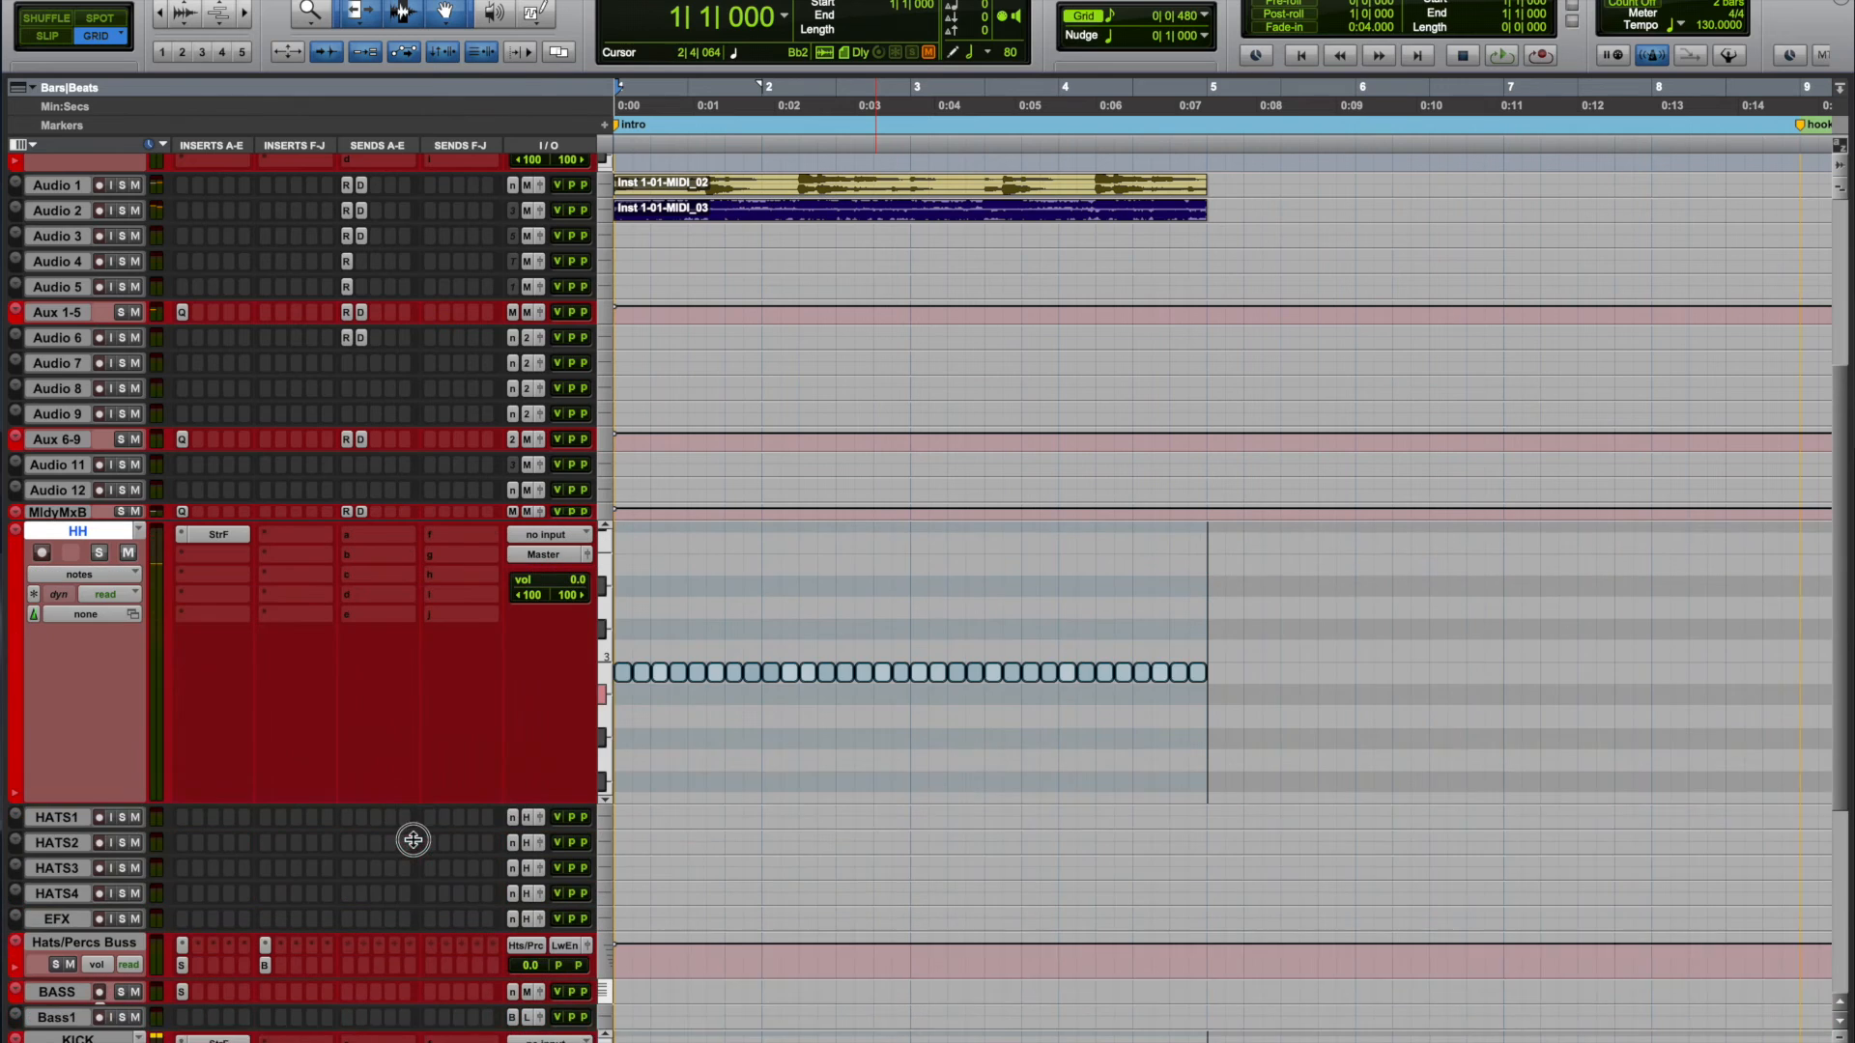
left_click(1204, 16)
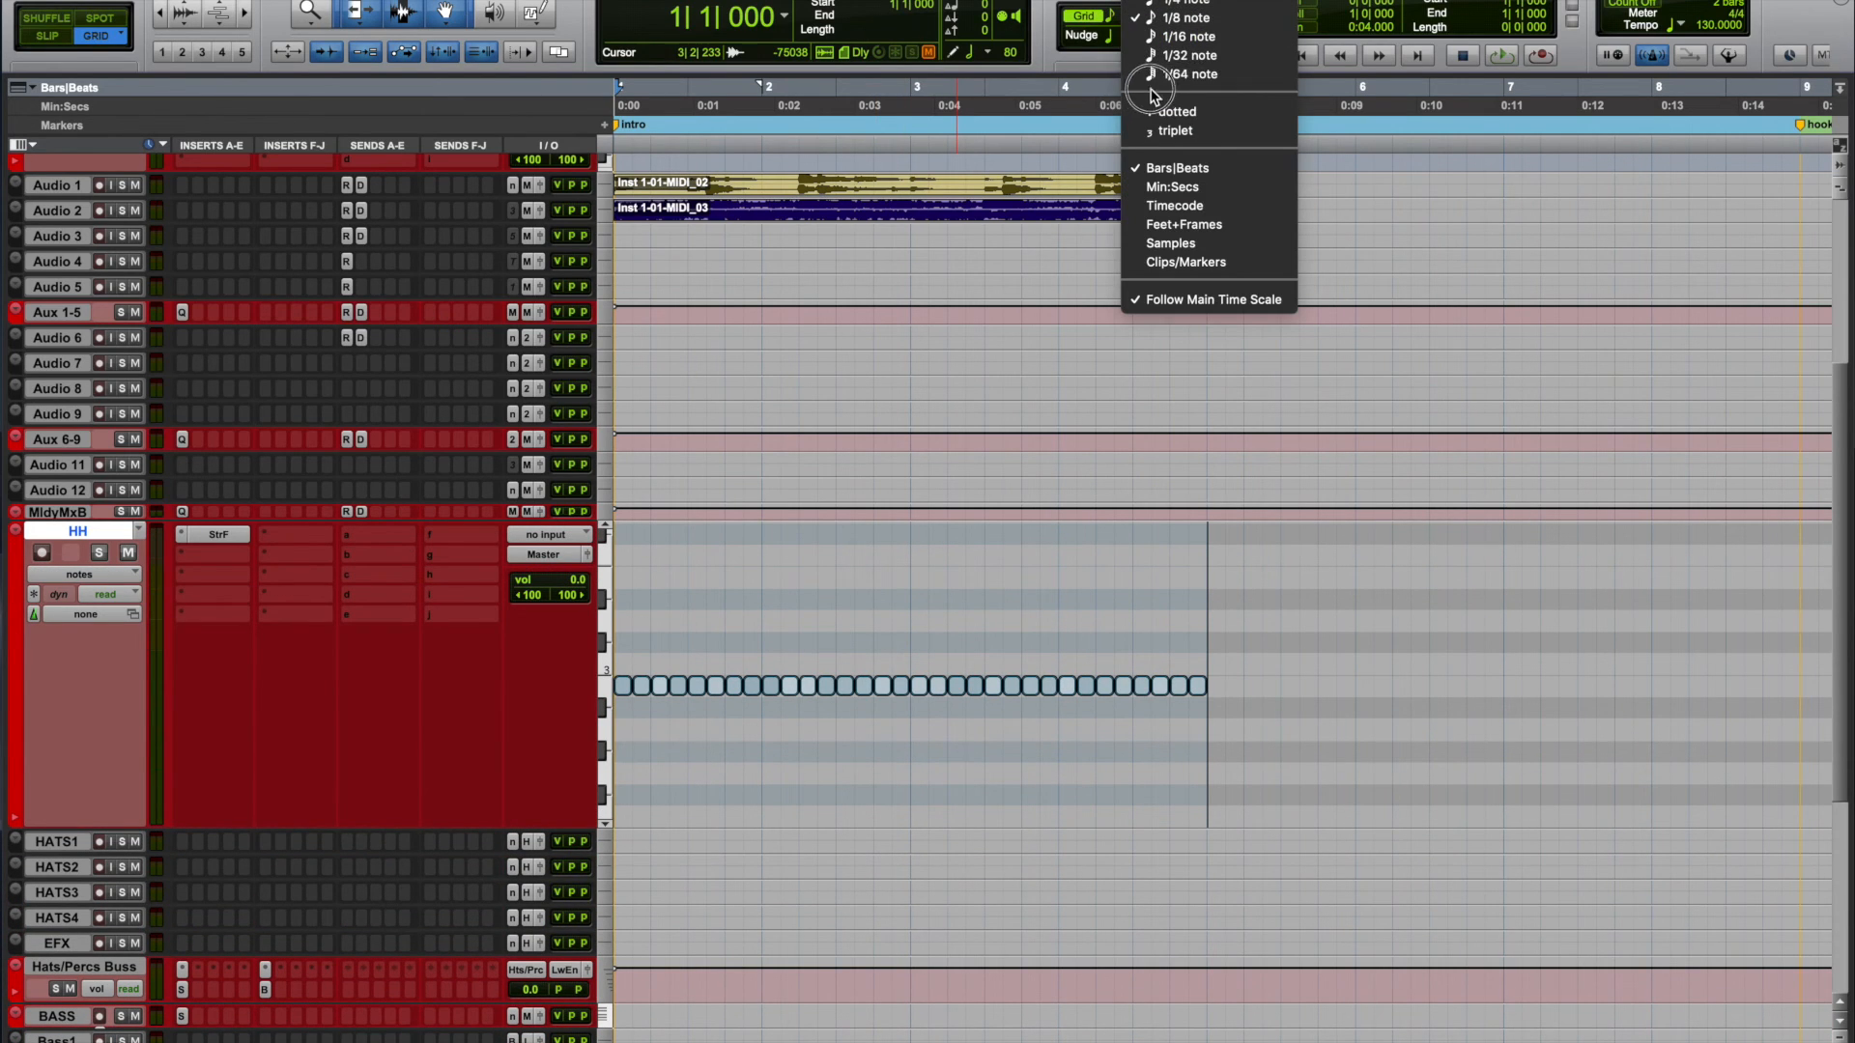
left_click(1184, 43)
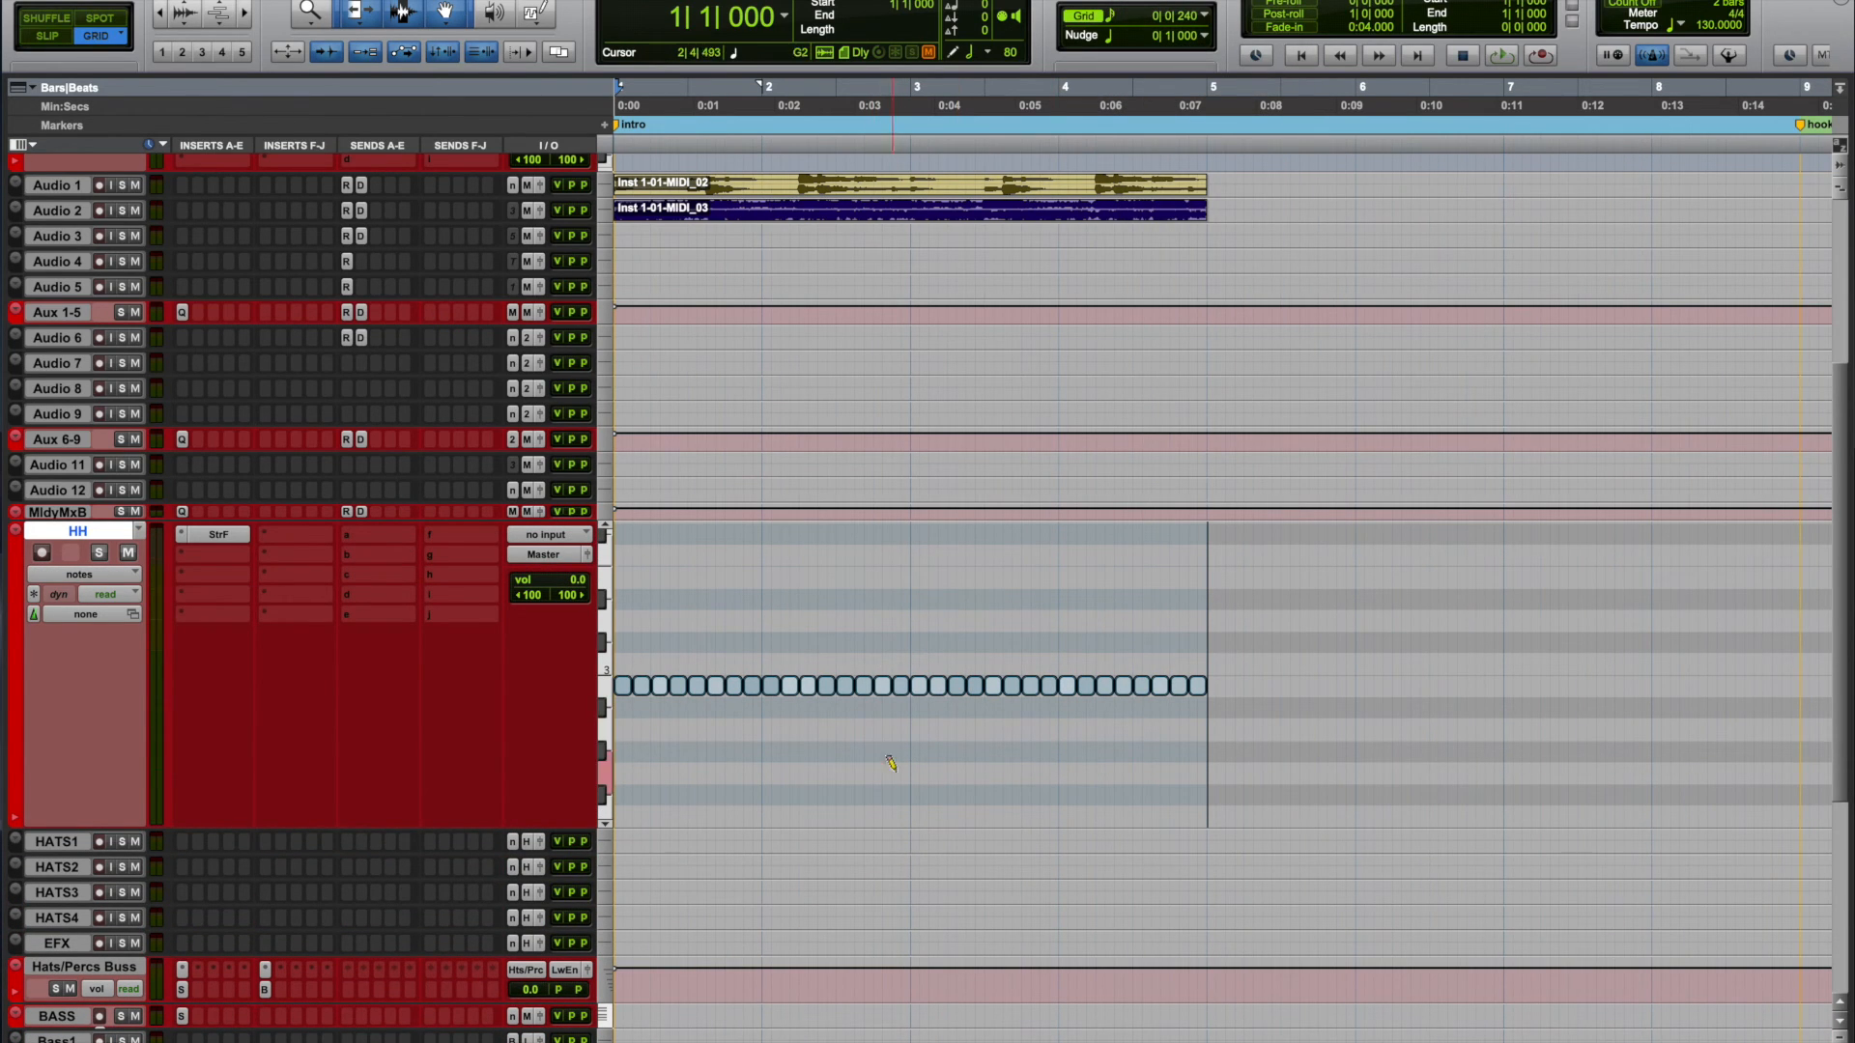
left_click(893, 731)
left_click_drag(899, 730, 907, 731)
key("space")
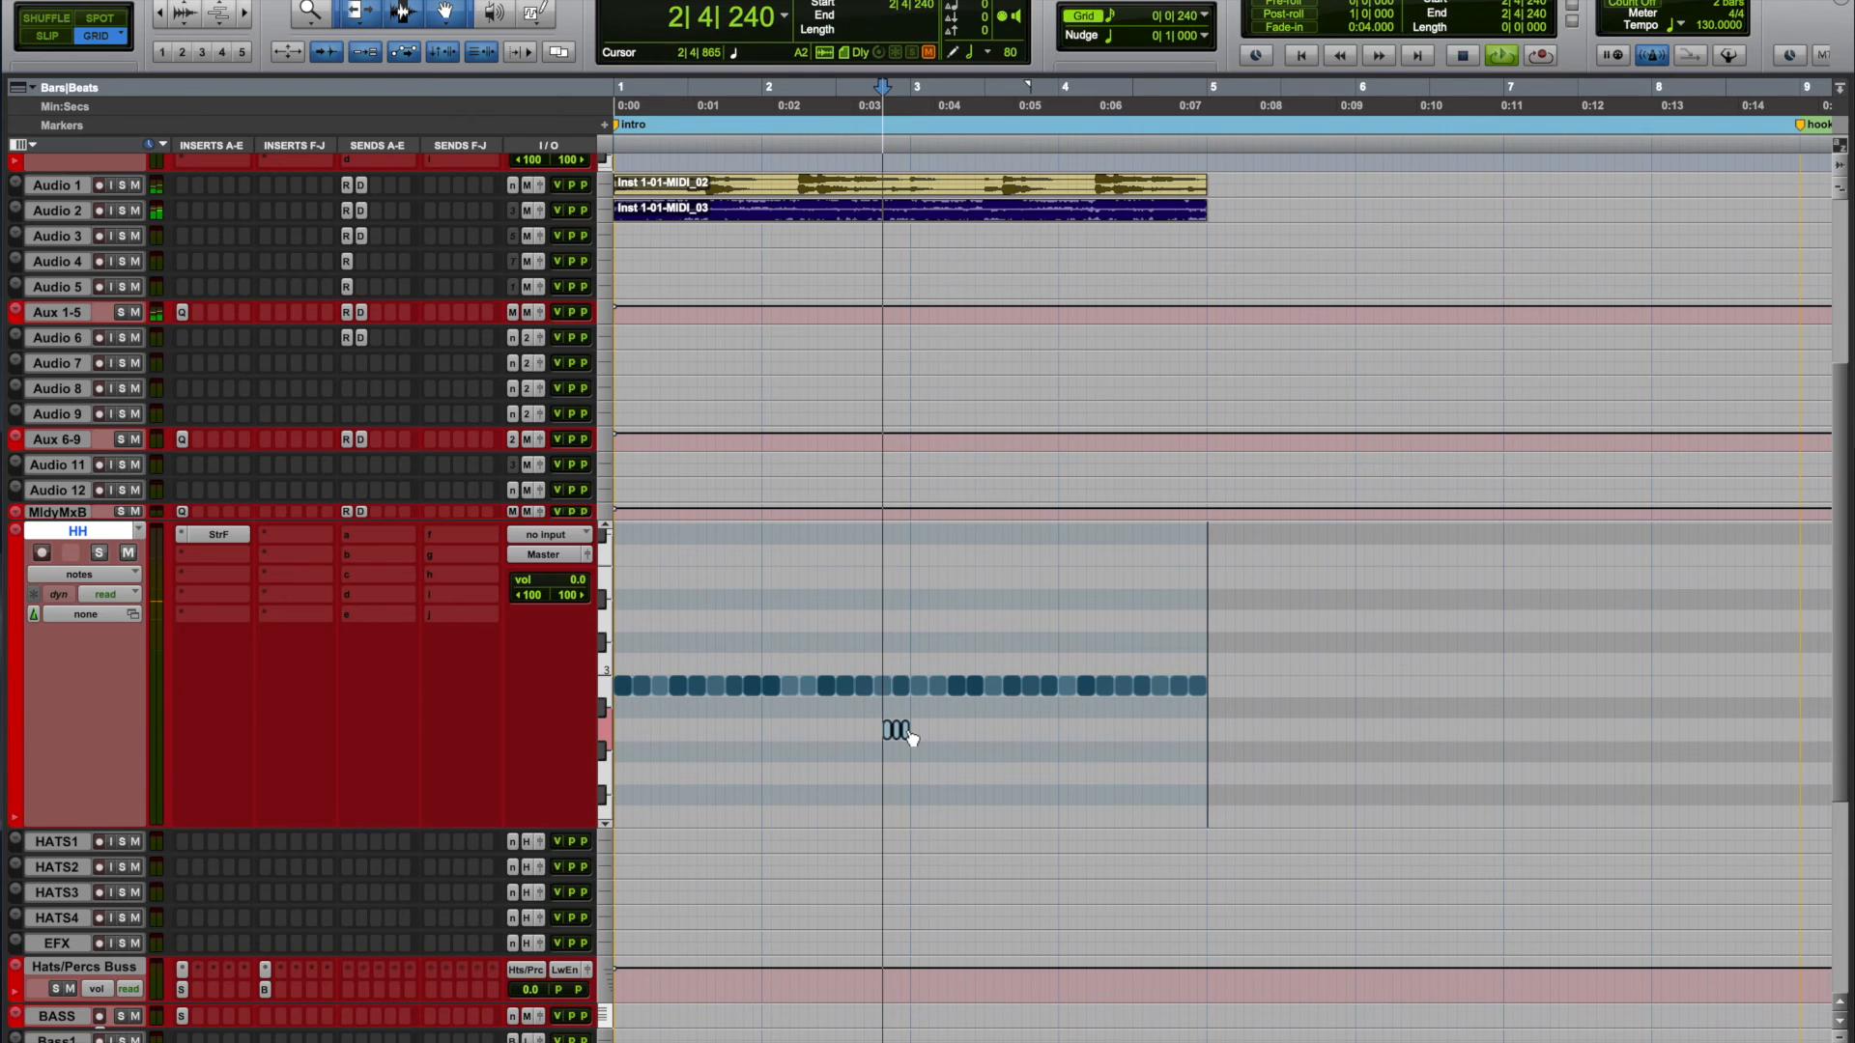
key("space")
left_click(877, 636)
key("space")
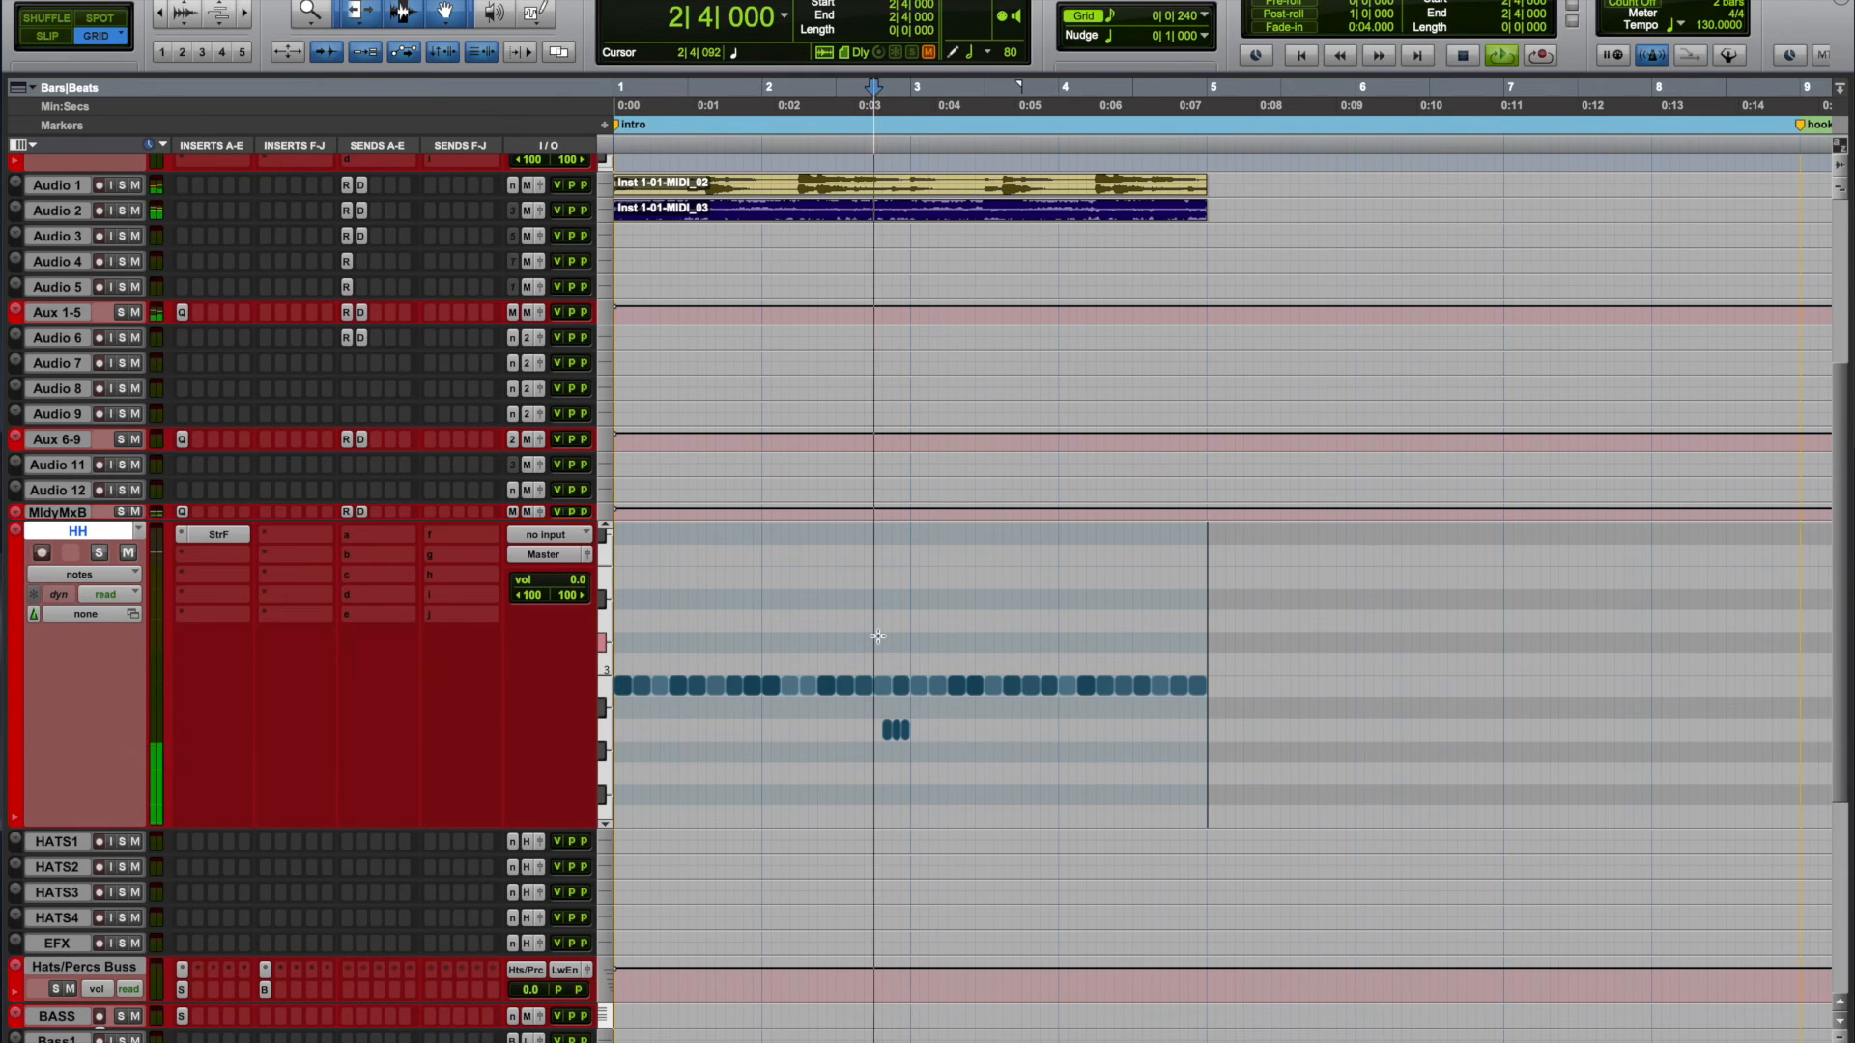
key("space")
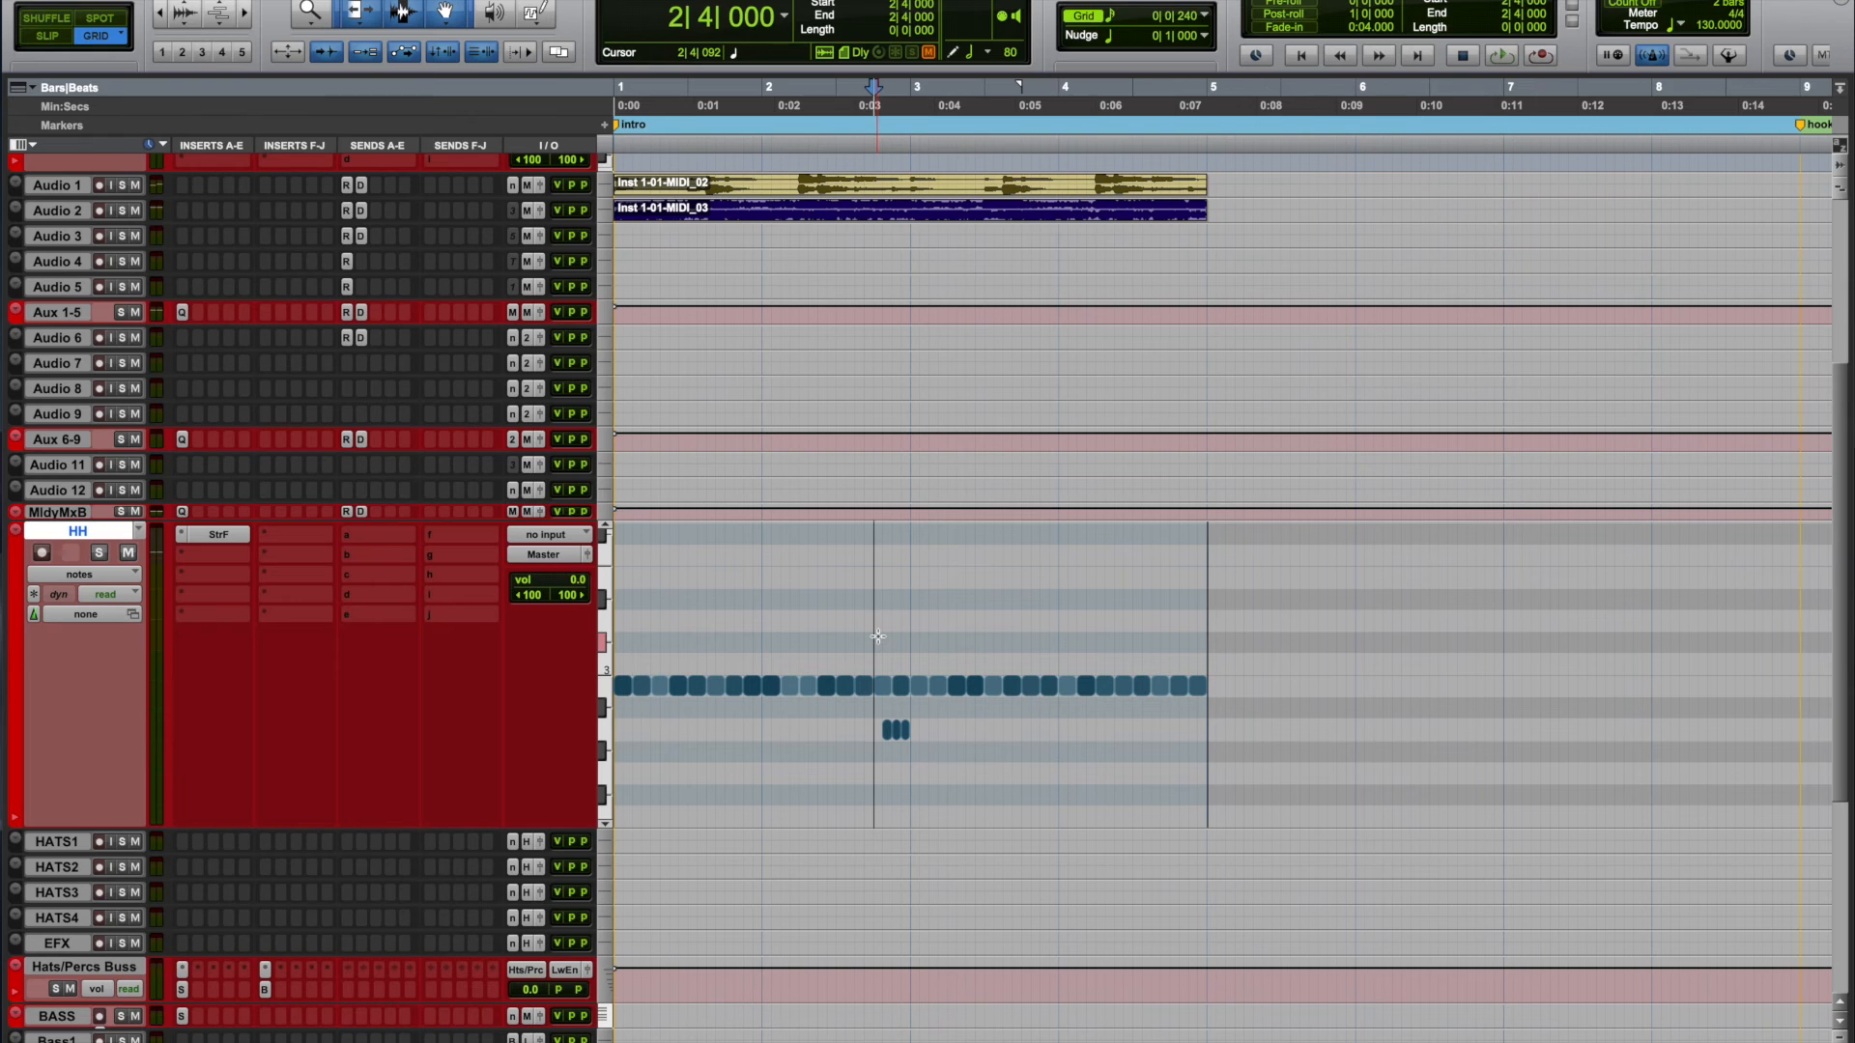
Step: Reduce the HH track's height and enlarge the Master 1 track to show its inserts
left_click_drag(396, 824, 410, 554)
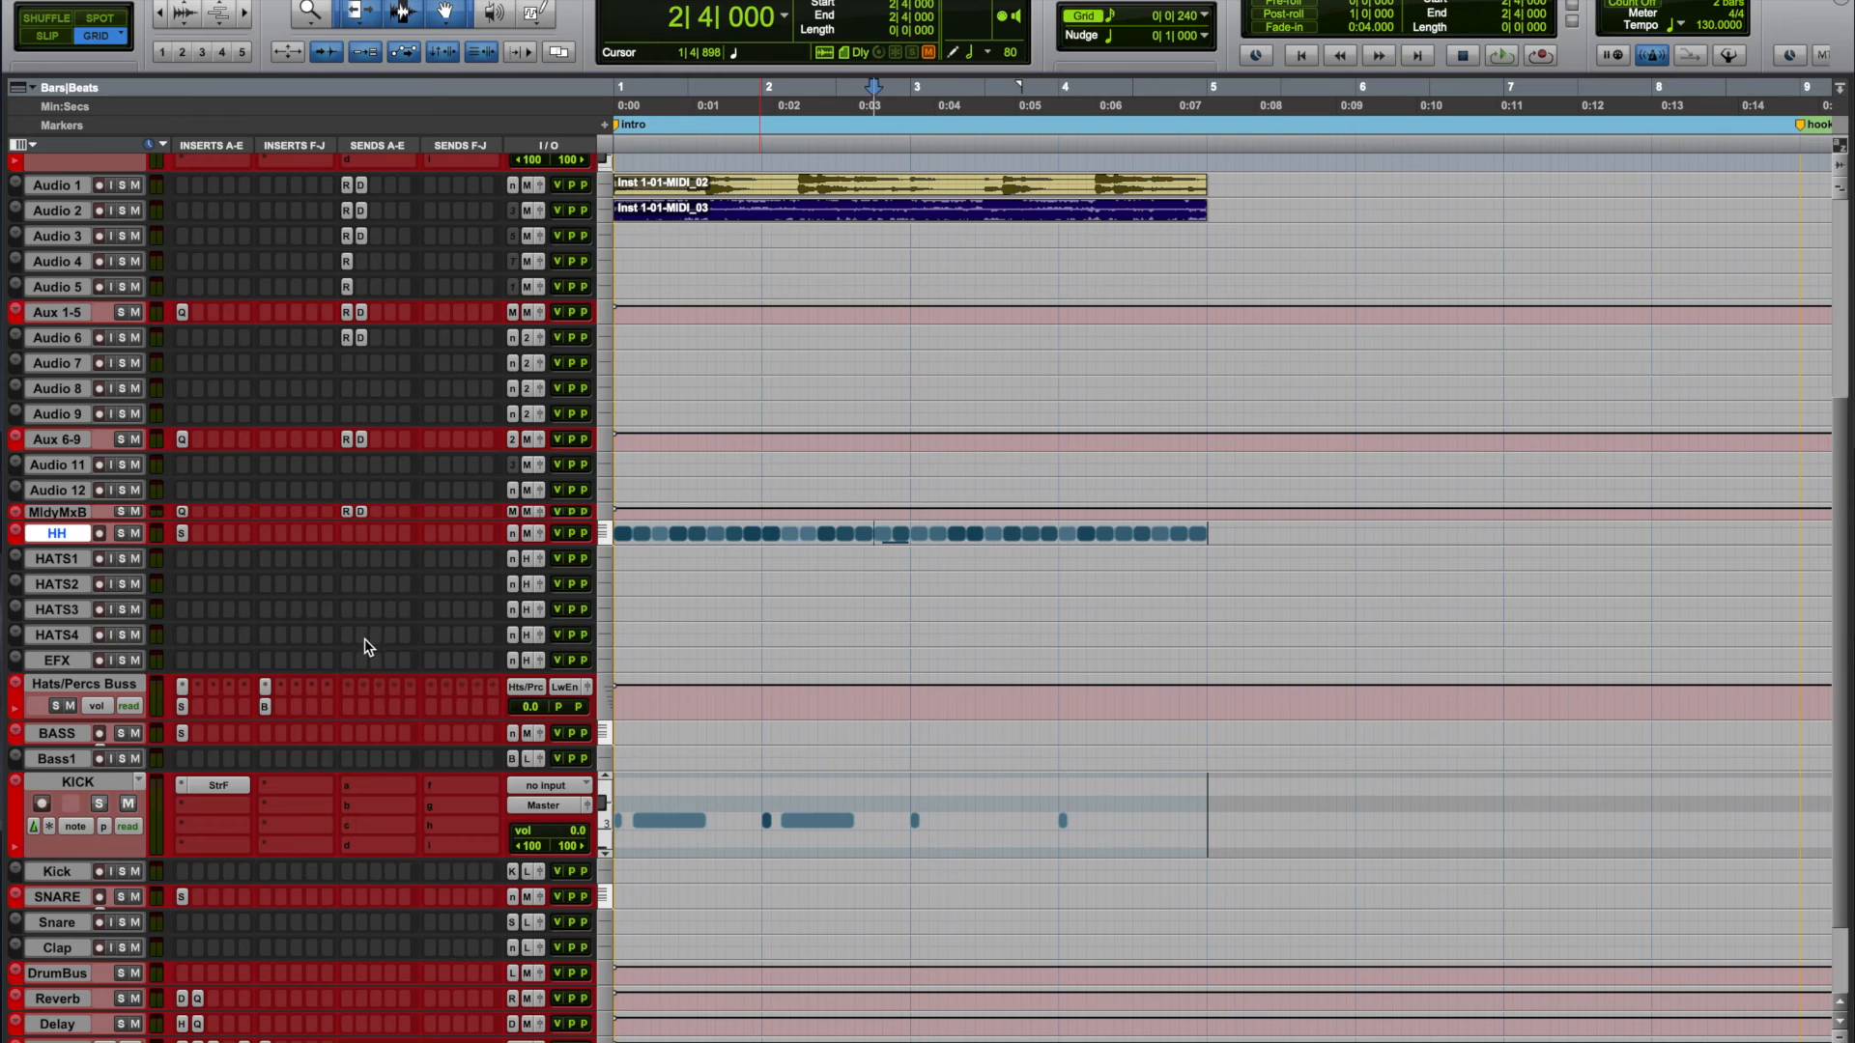
scroll(391, 886, "down", 3)
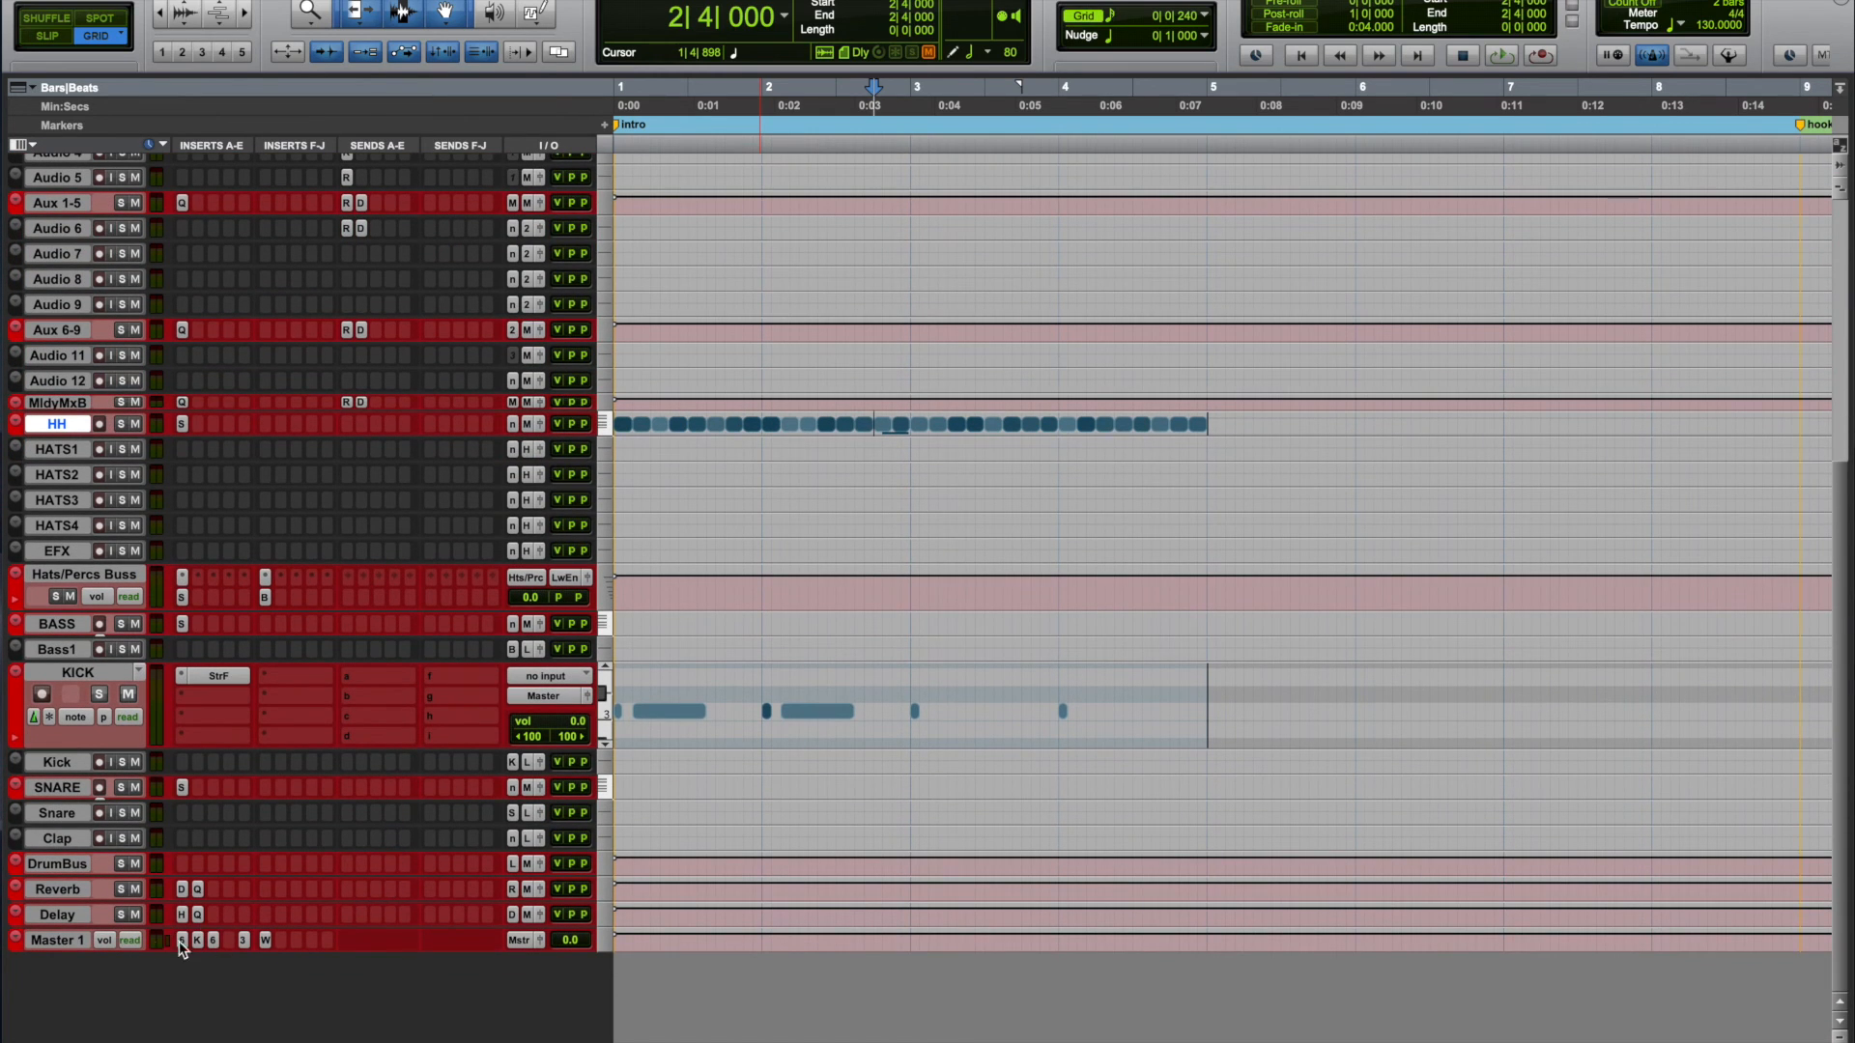
left_click_drag(281, 951, 281, 1027)
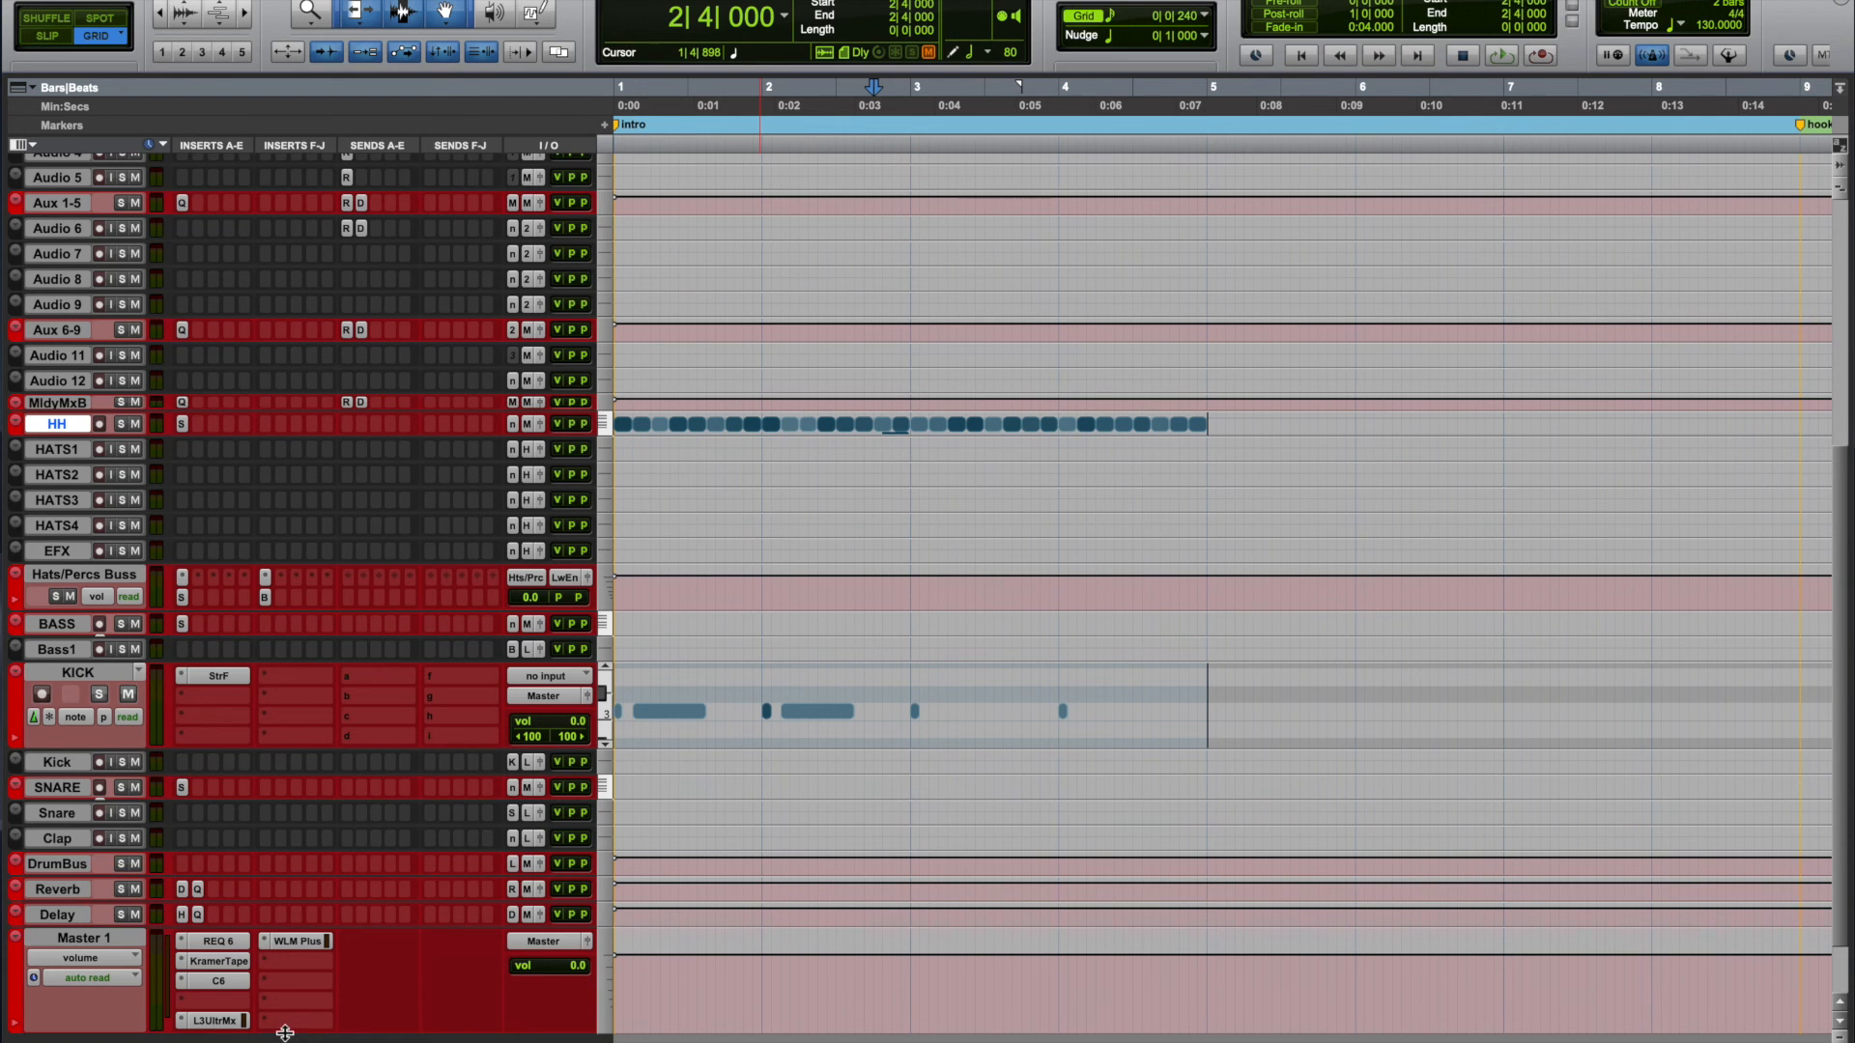
Step: Look over the template's track layout from the Click and instrument tracks down to Master 1
scroll(290, 799, "up", 10)
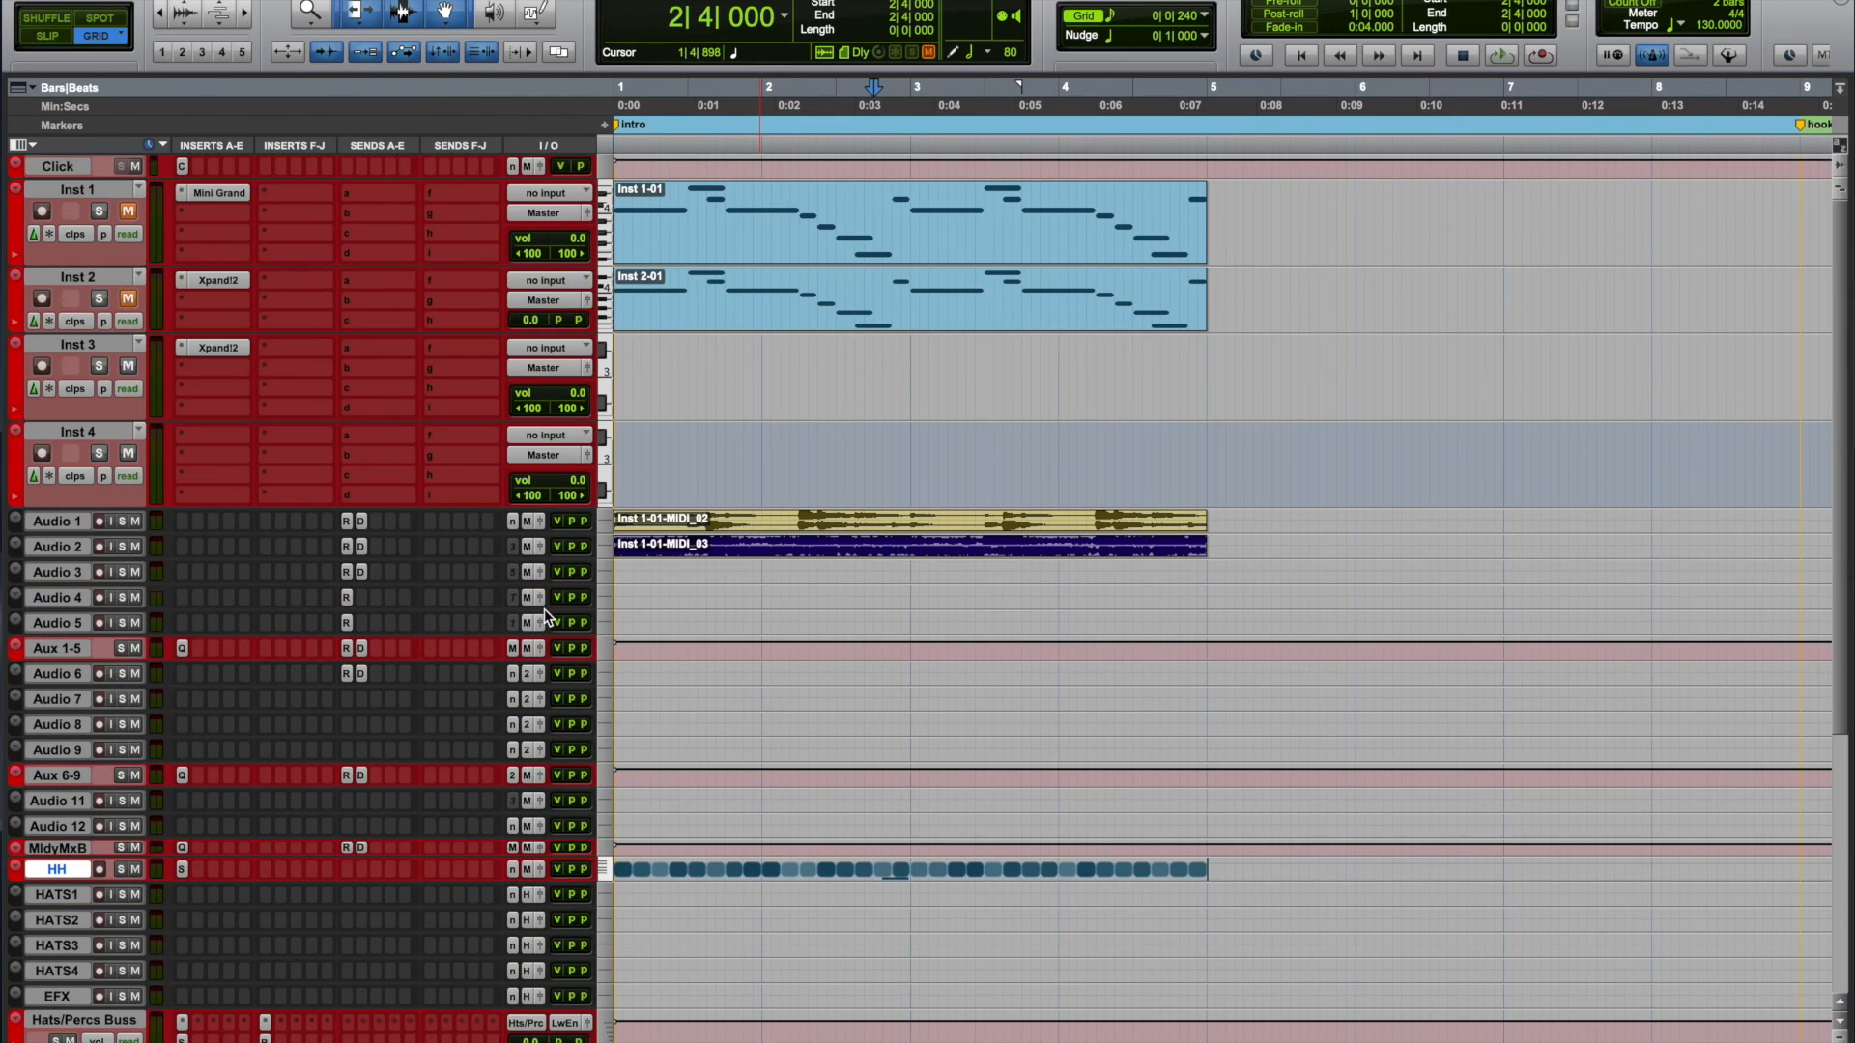
scroll(257, 655, "down", 4)
scroll(261, 659, "up", 4)
scroll(261, 660, "down", 5)
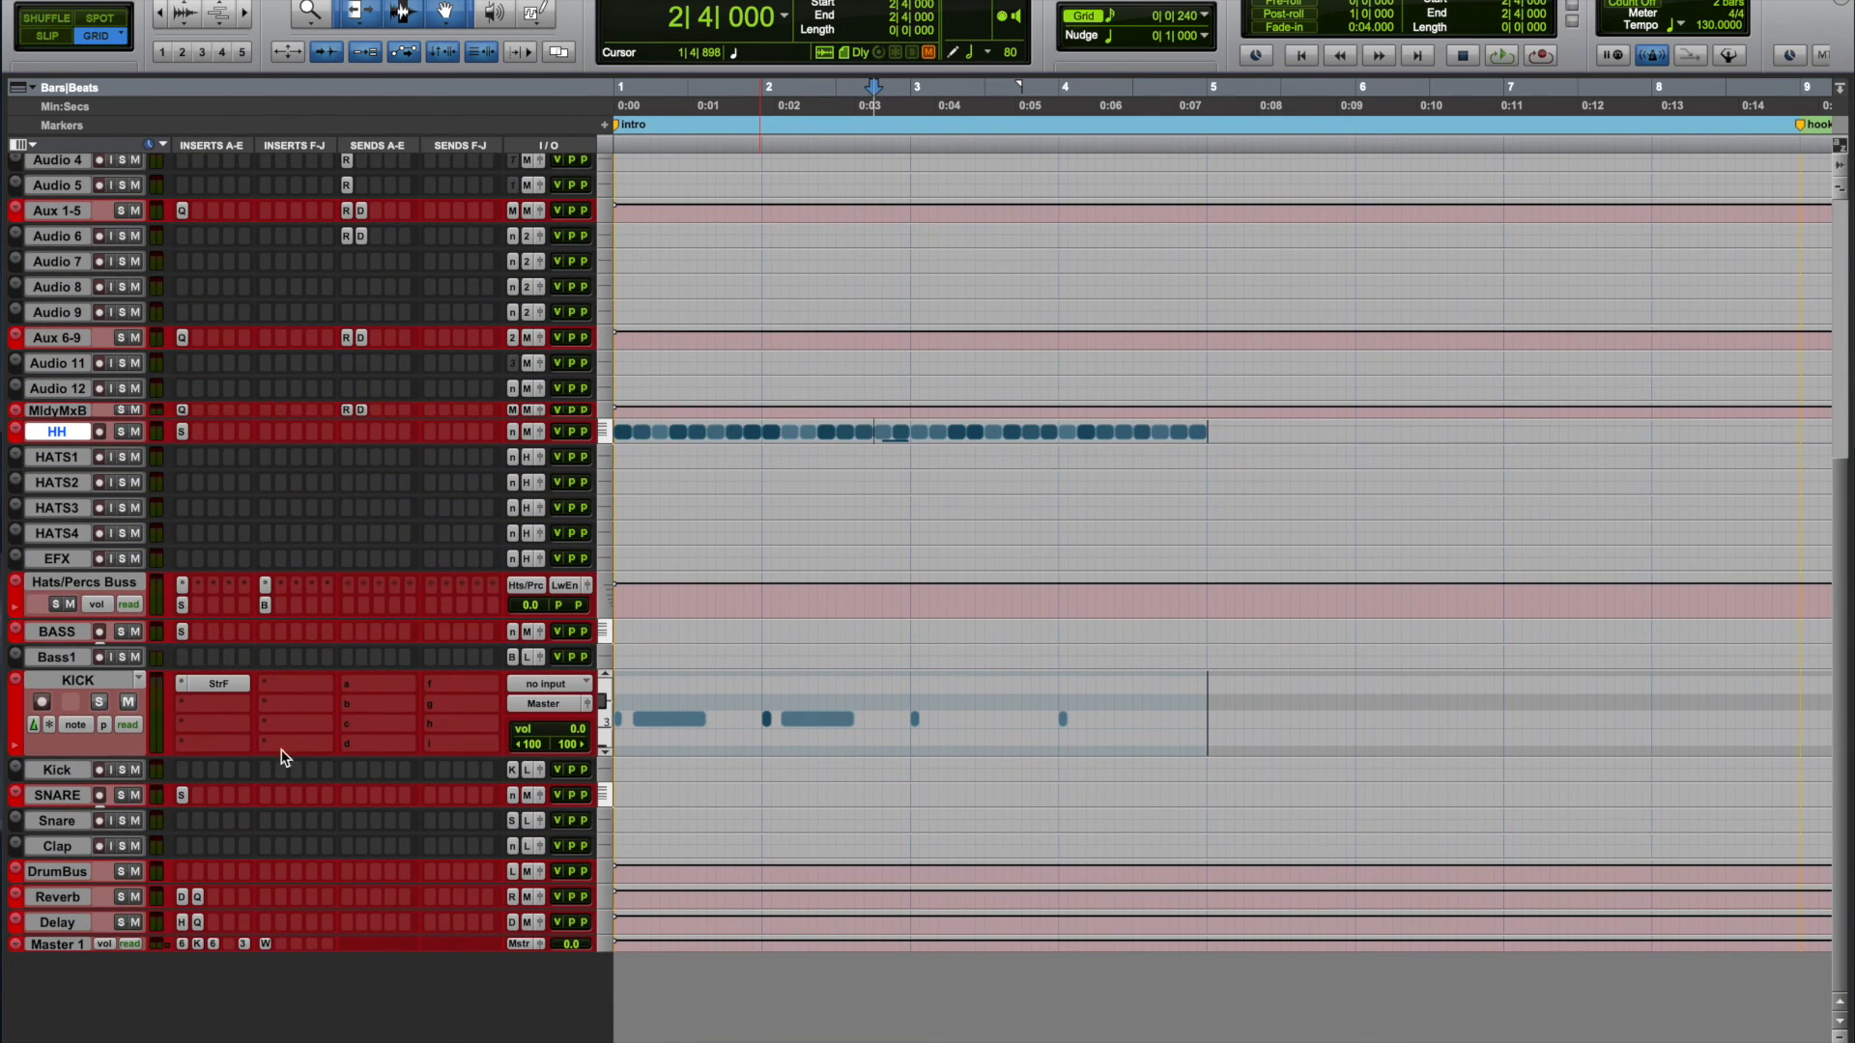
scroll(178, 353, "up", 3)
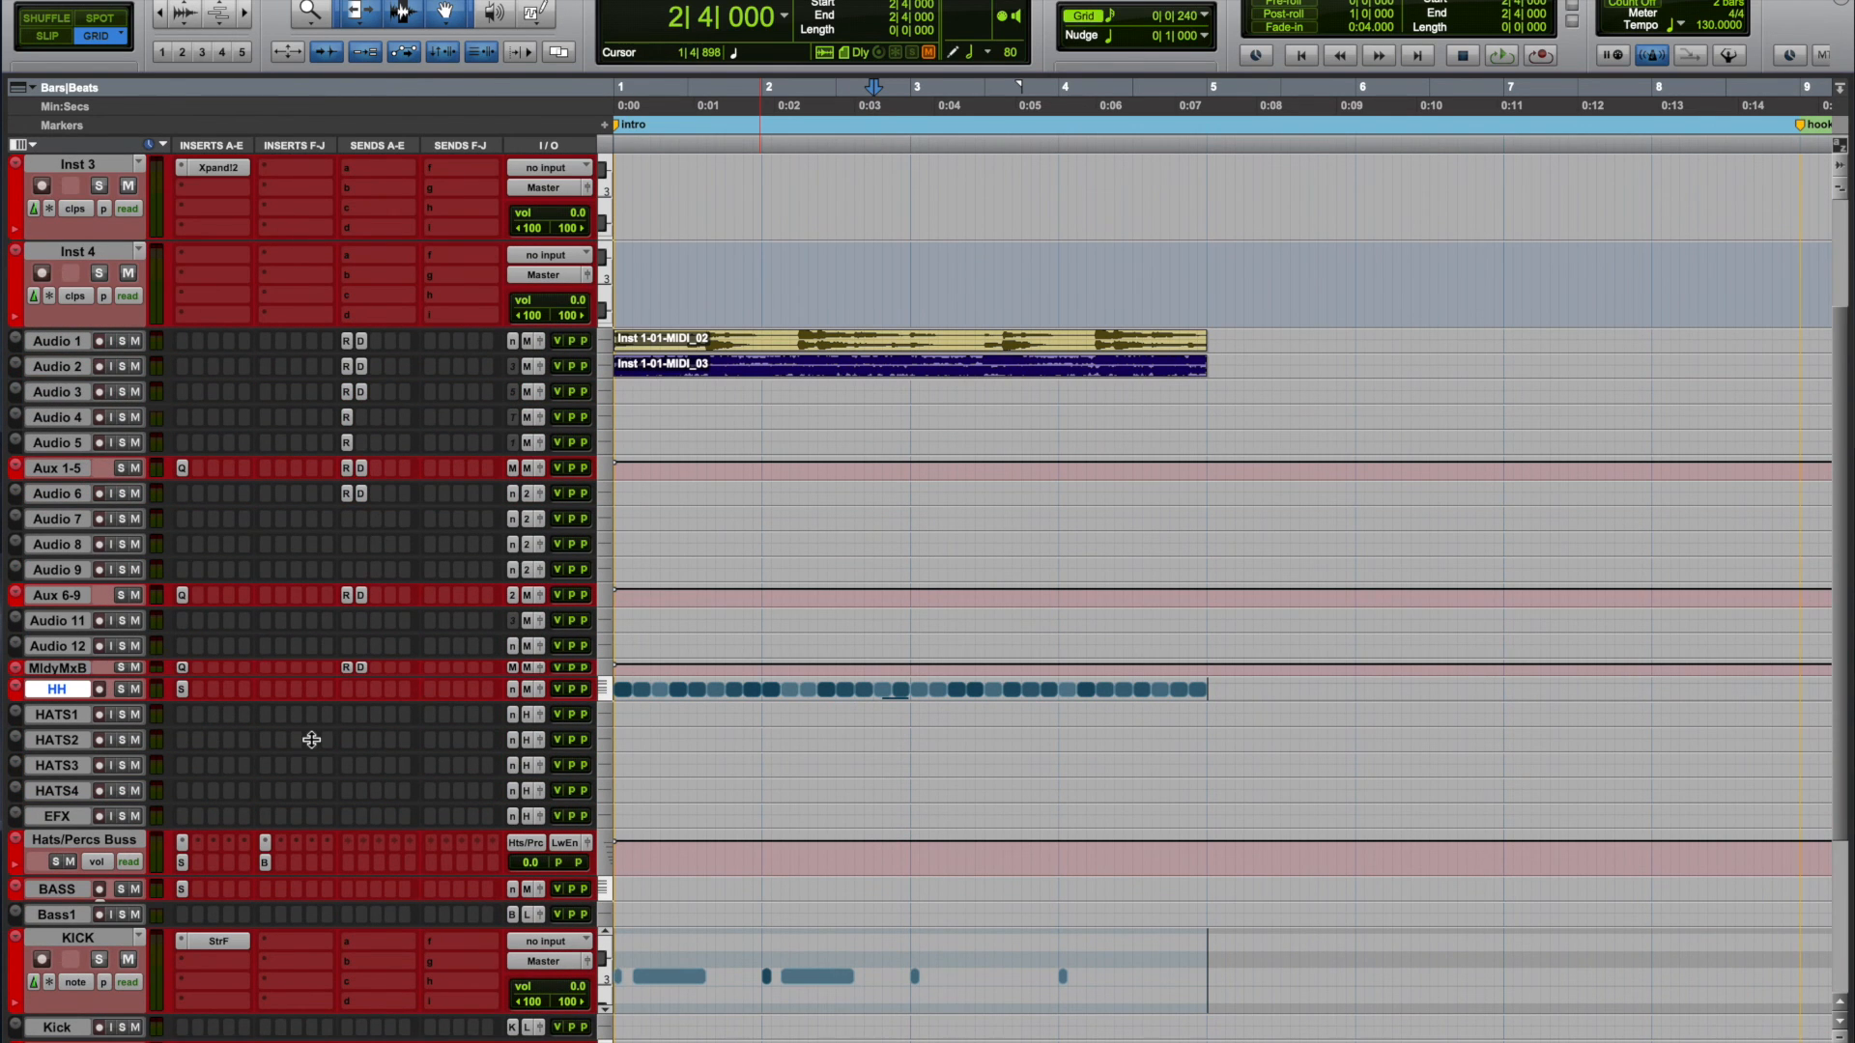
scroll(310, 737, "down", 3)
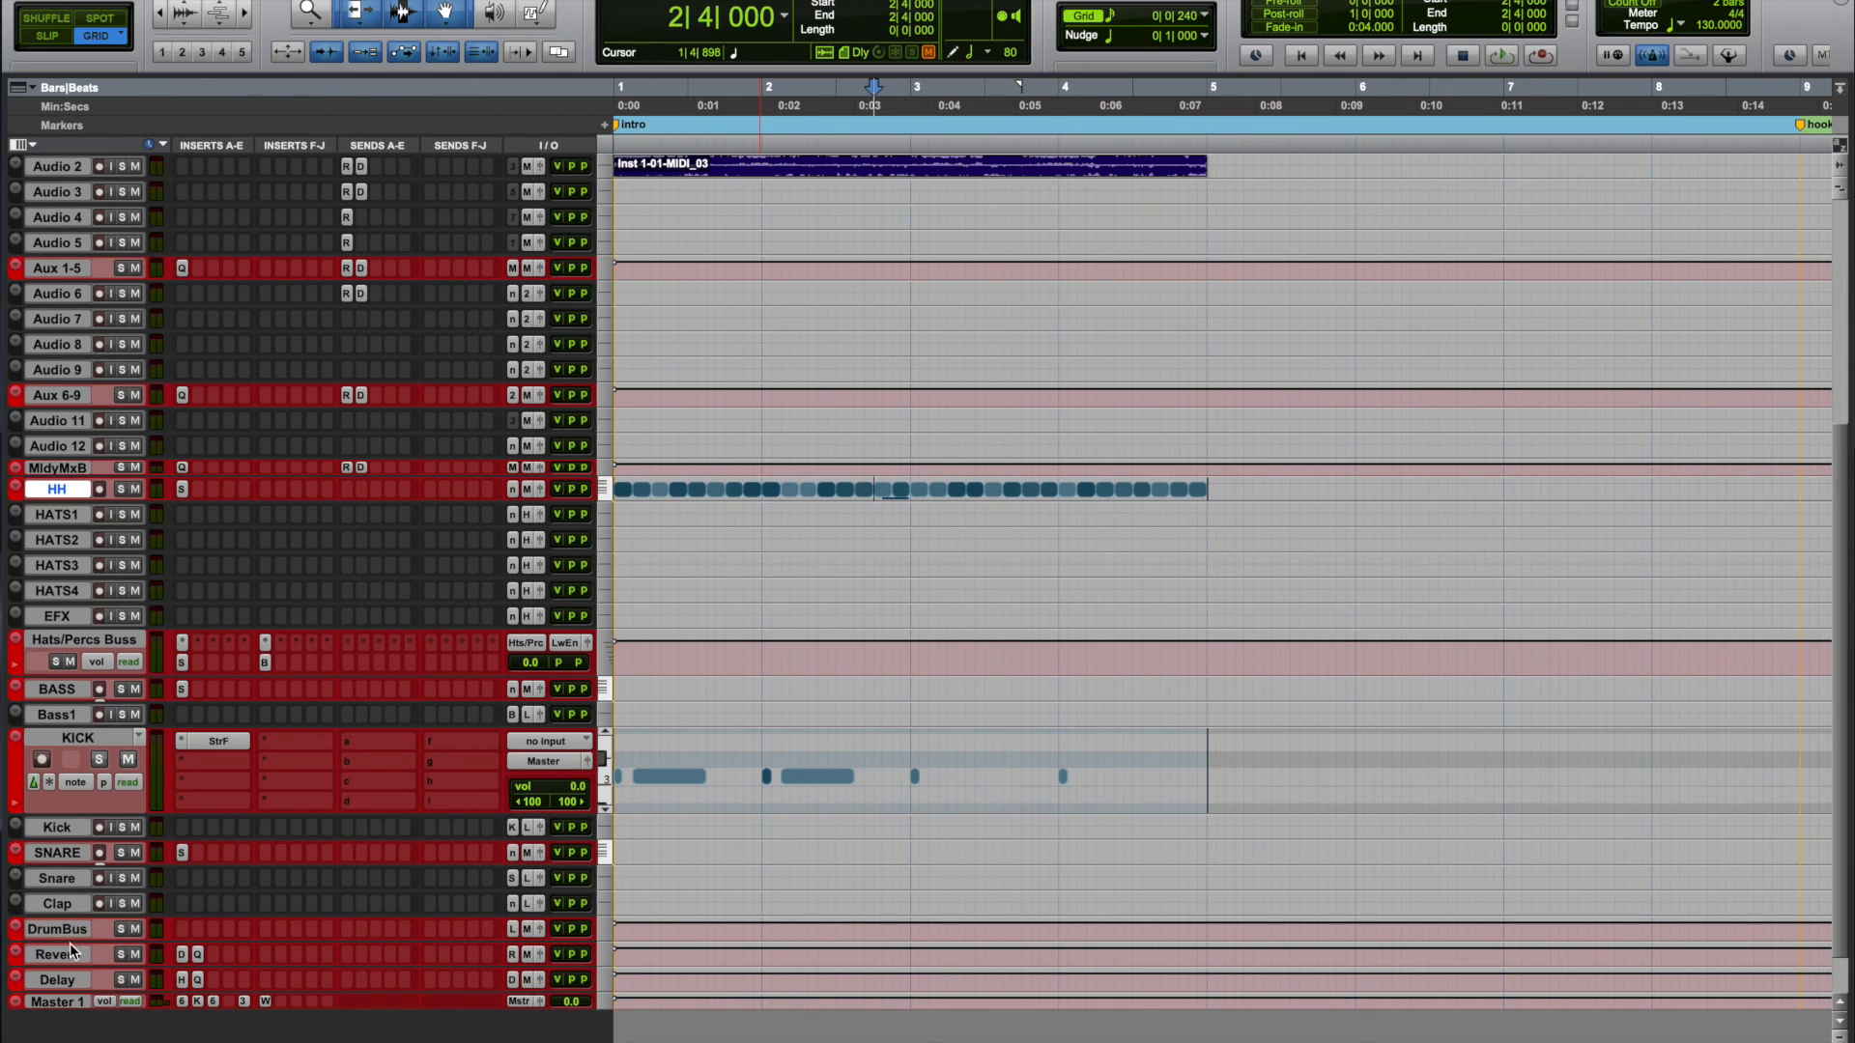
Step: Enlarge the Drum Buss track to show its Low End input and Master output, and select the track
left_click_drag(69, 941, 73, 1038)
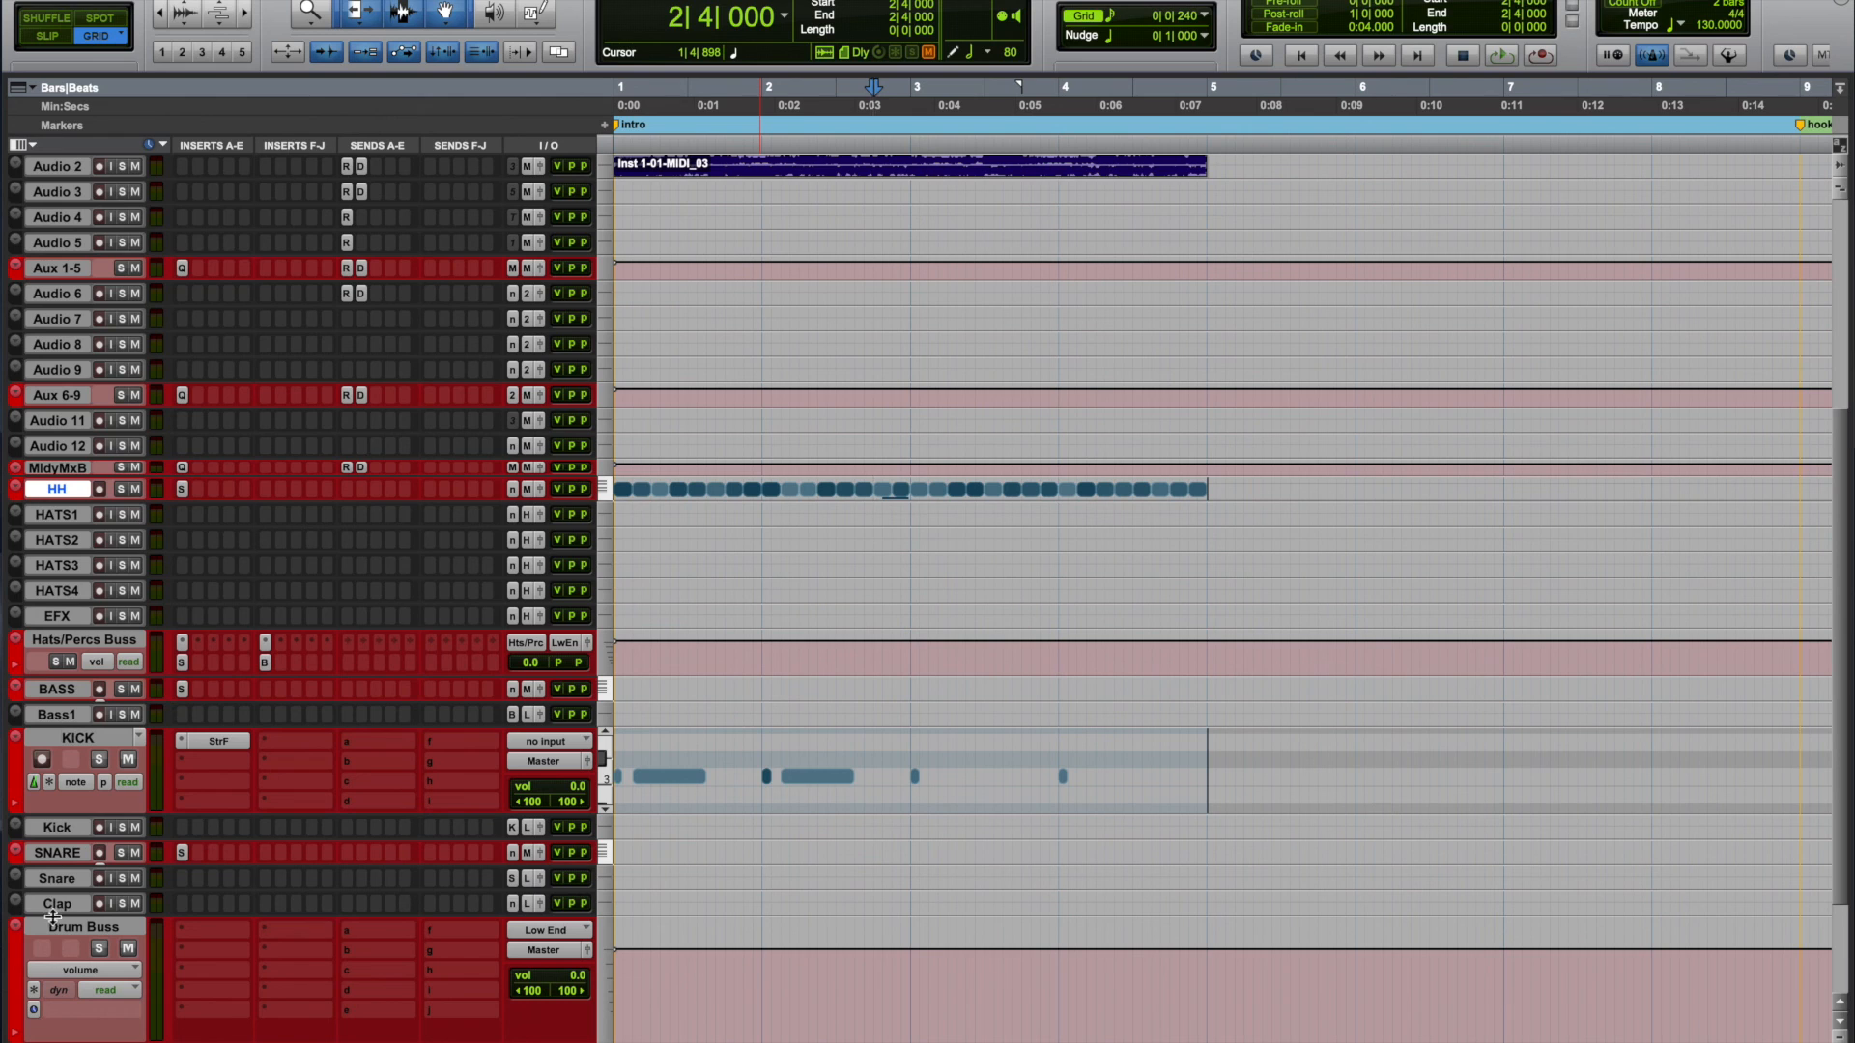
left_click(84, 930)
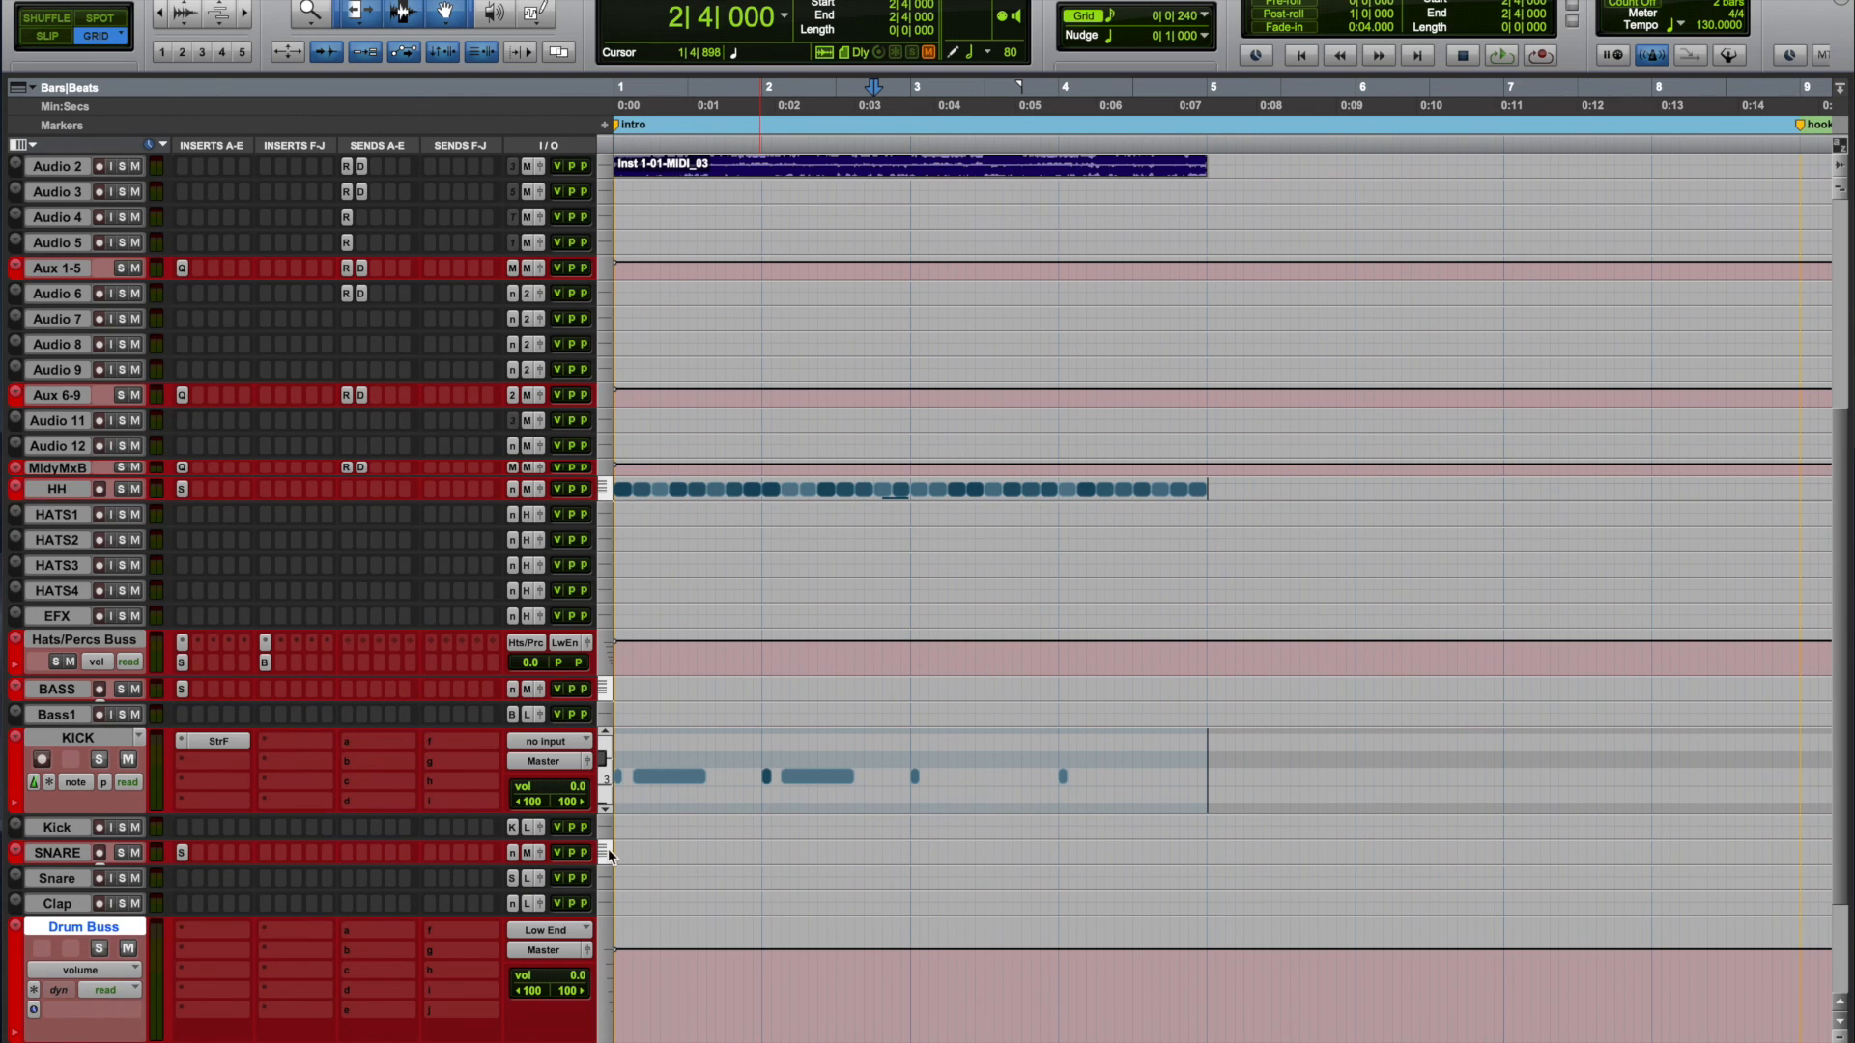
scroll(973, 755, "down", 3)
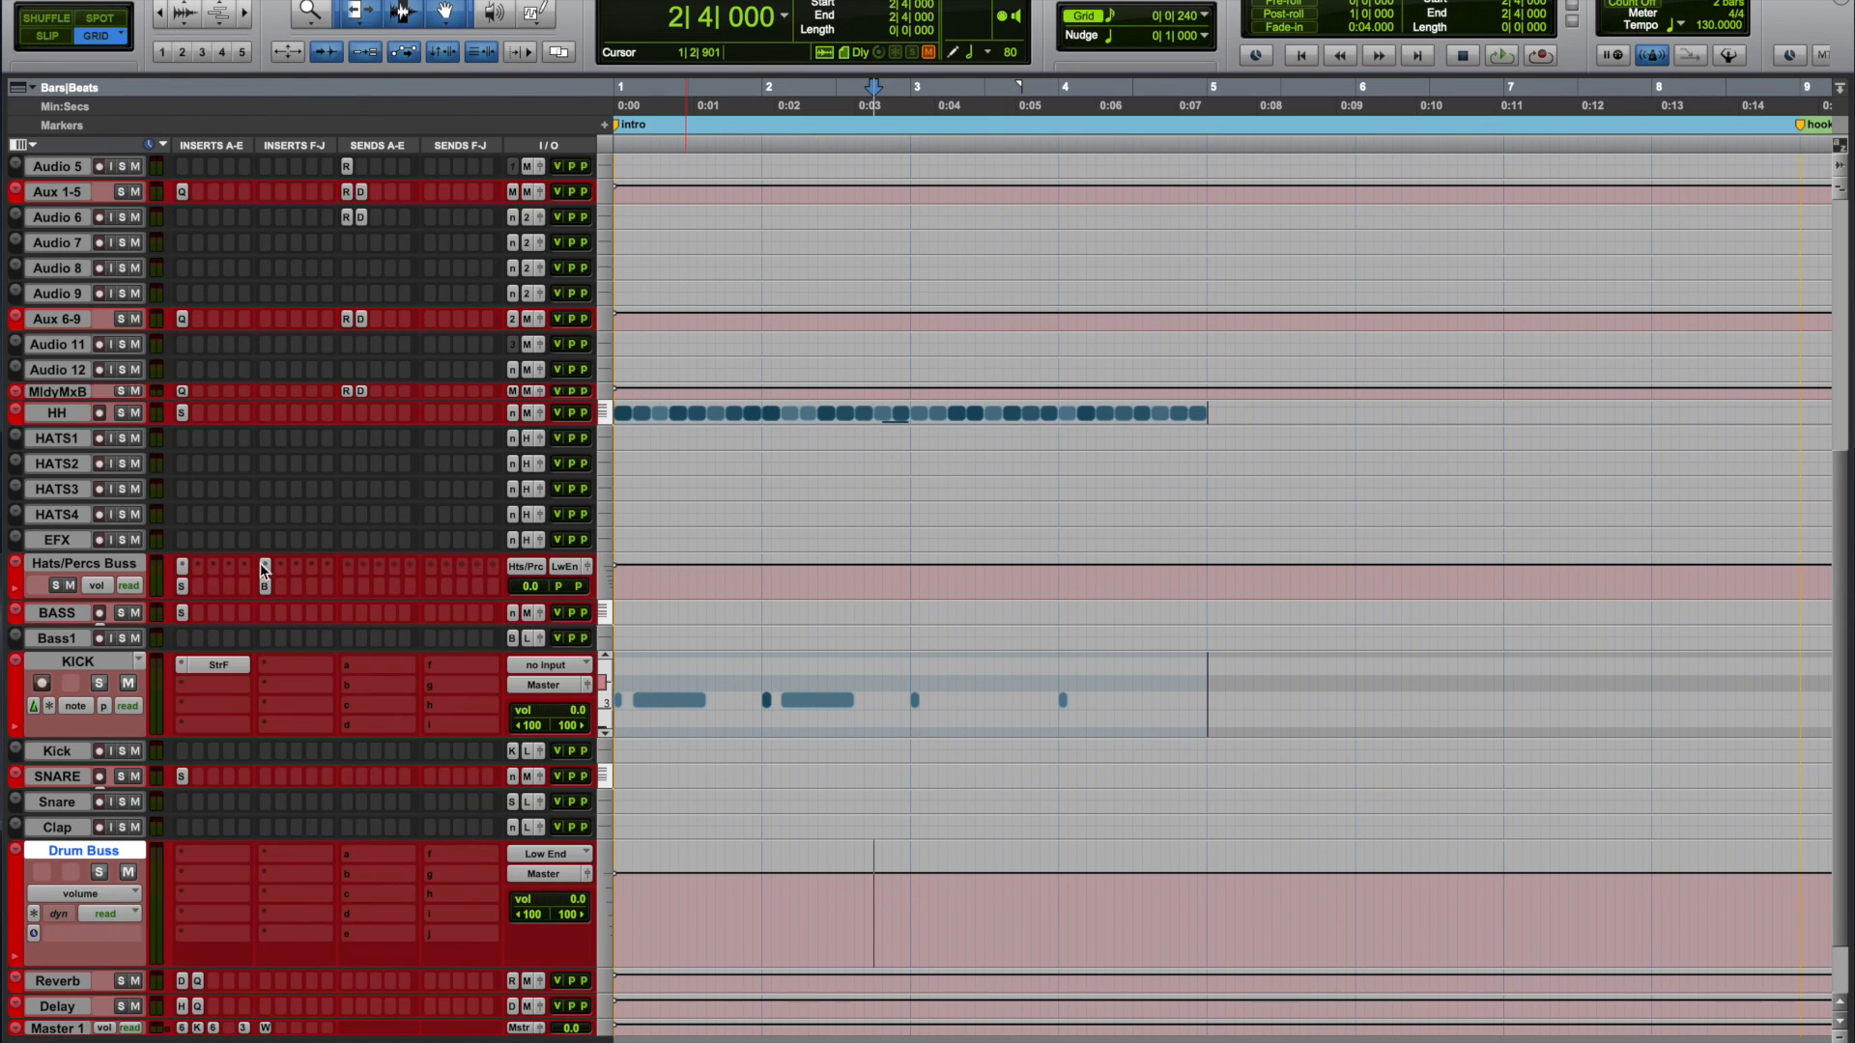
scroll(319, 735, "down", 3)
Step: Select the Inst 2-01 MIDI clip on the Inst 2 track
scroll(358, 796, "up", 20)
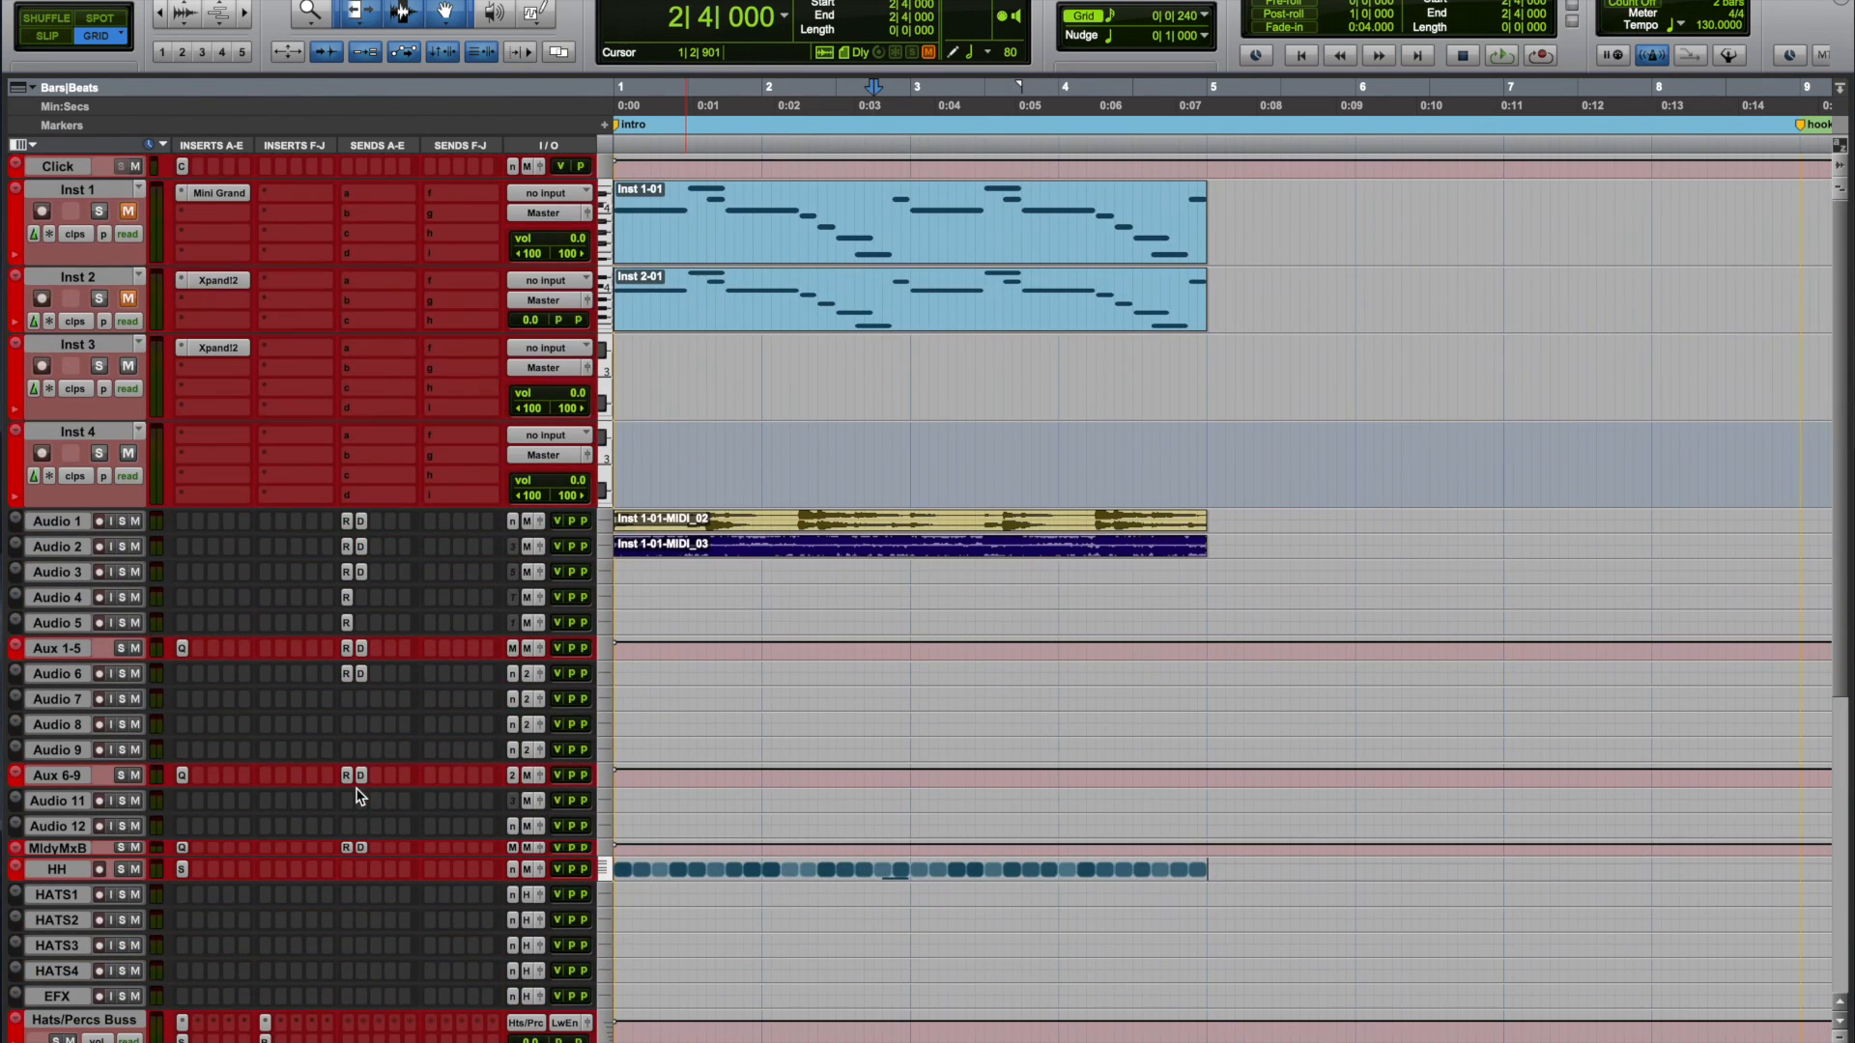
left_click(801, 319)
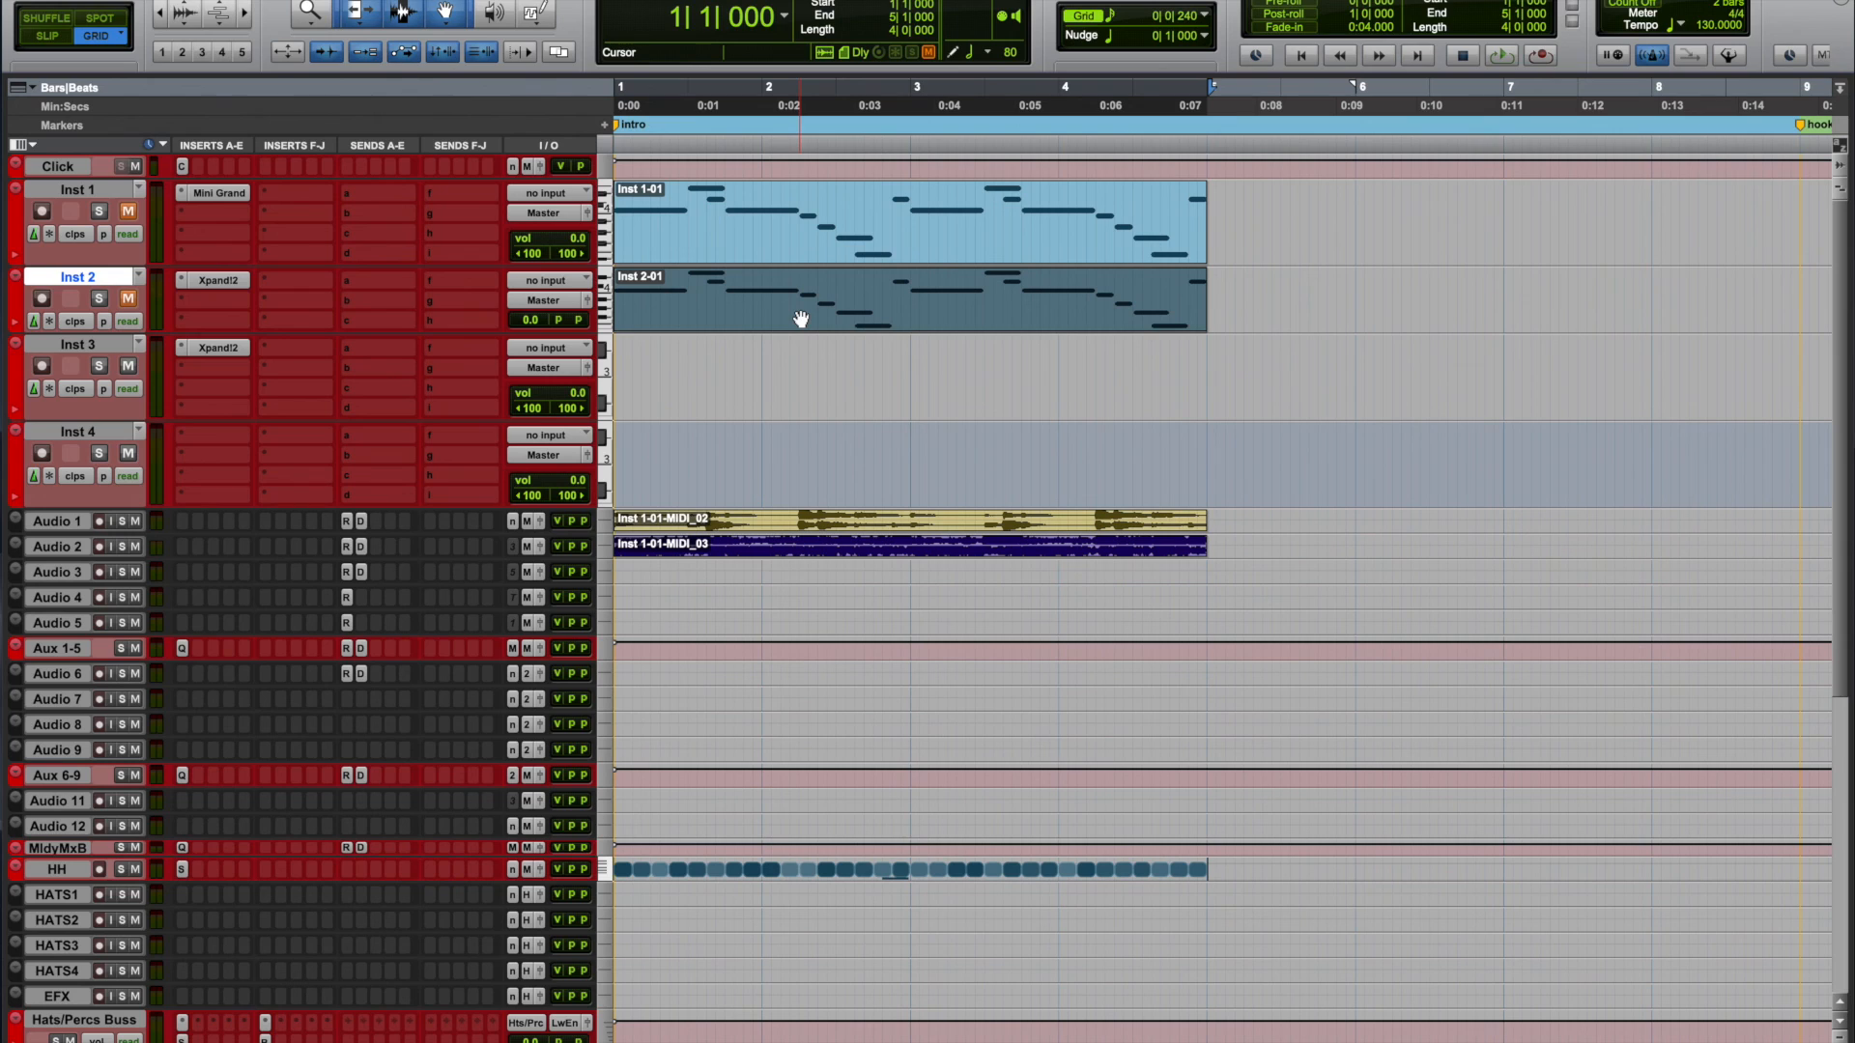